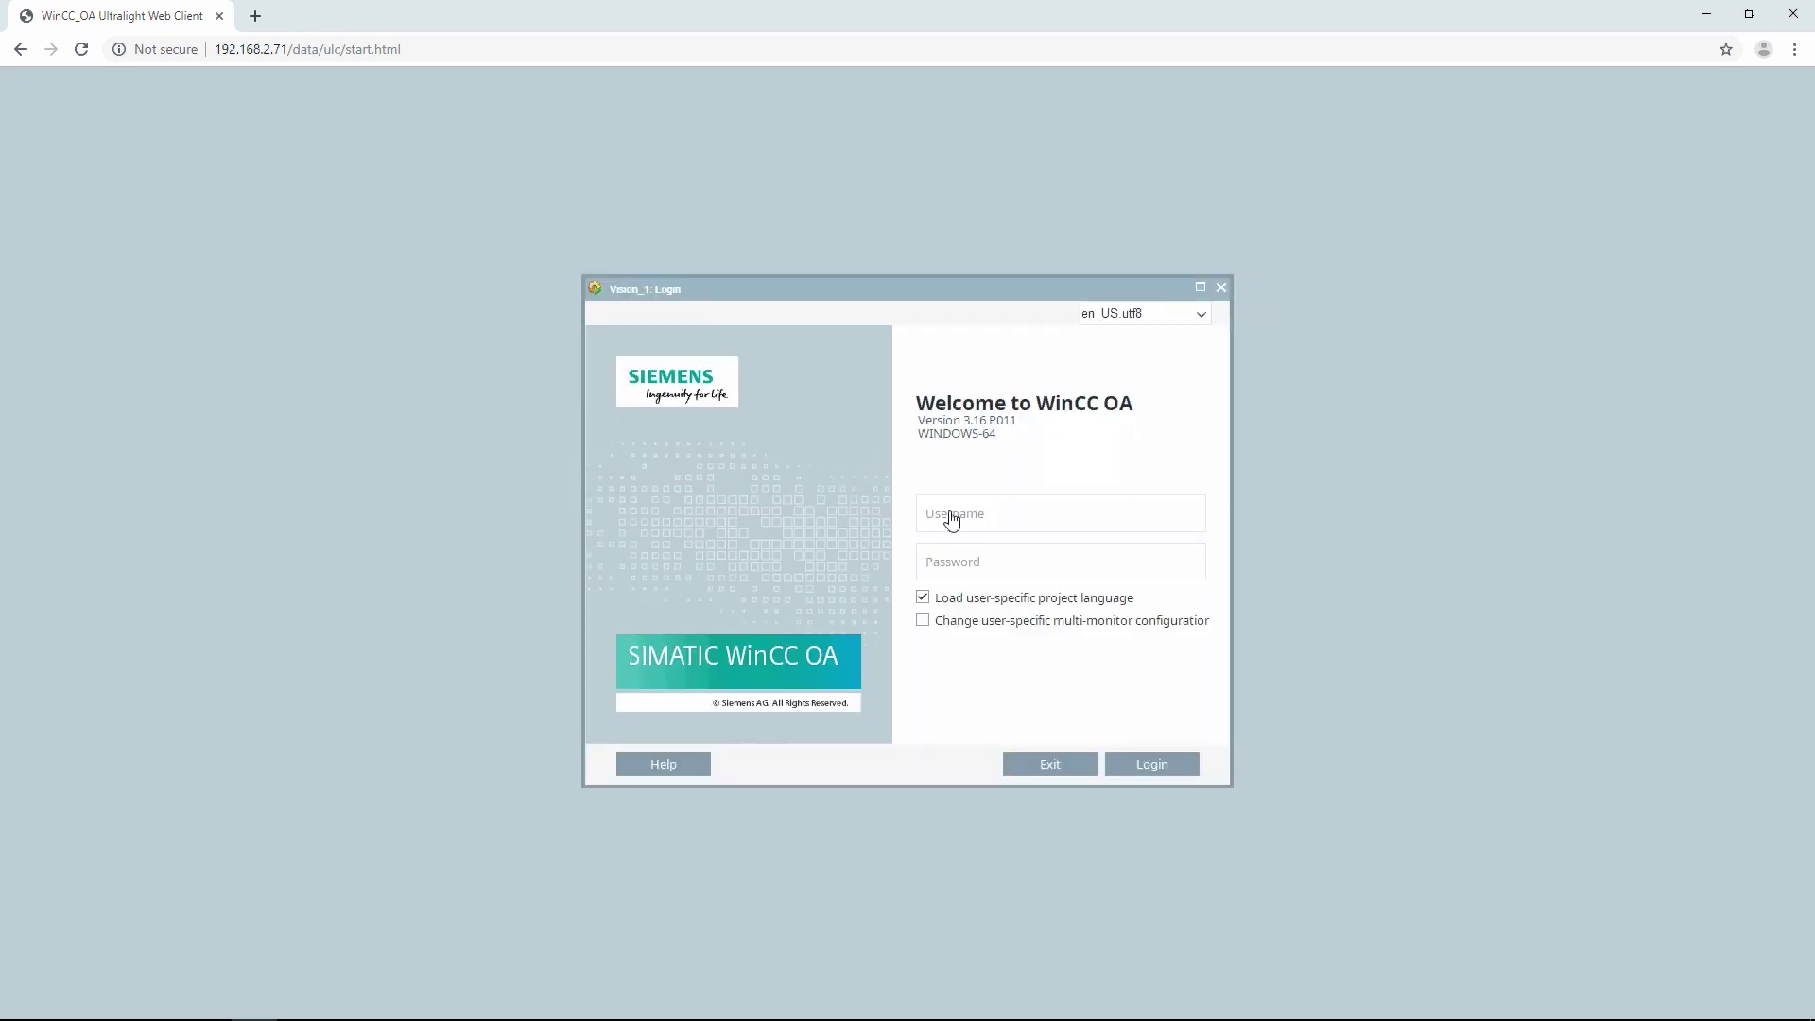
Log in to the Ultralight Web Client as root and switch Chrome to full screen.
{"action": "left_click", "coordinate": [950, 516]}
{"action": "type", "text": "root"}
{"action": "left_click", "coordinate": [1158, 768]}
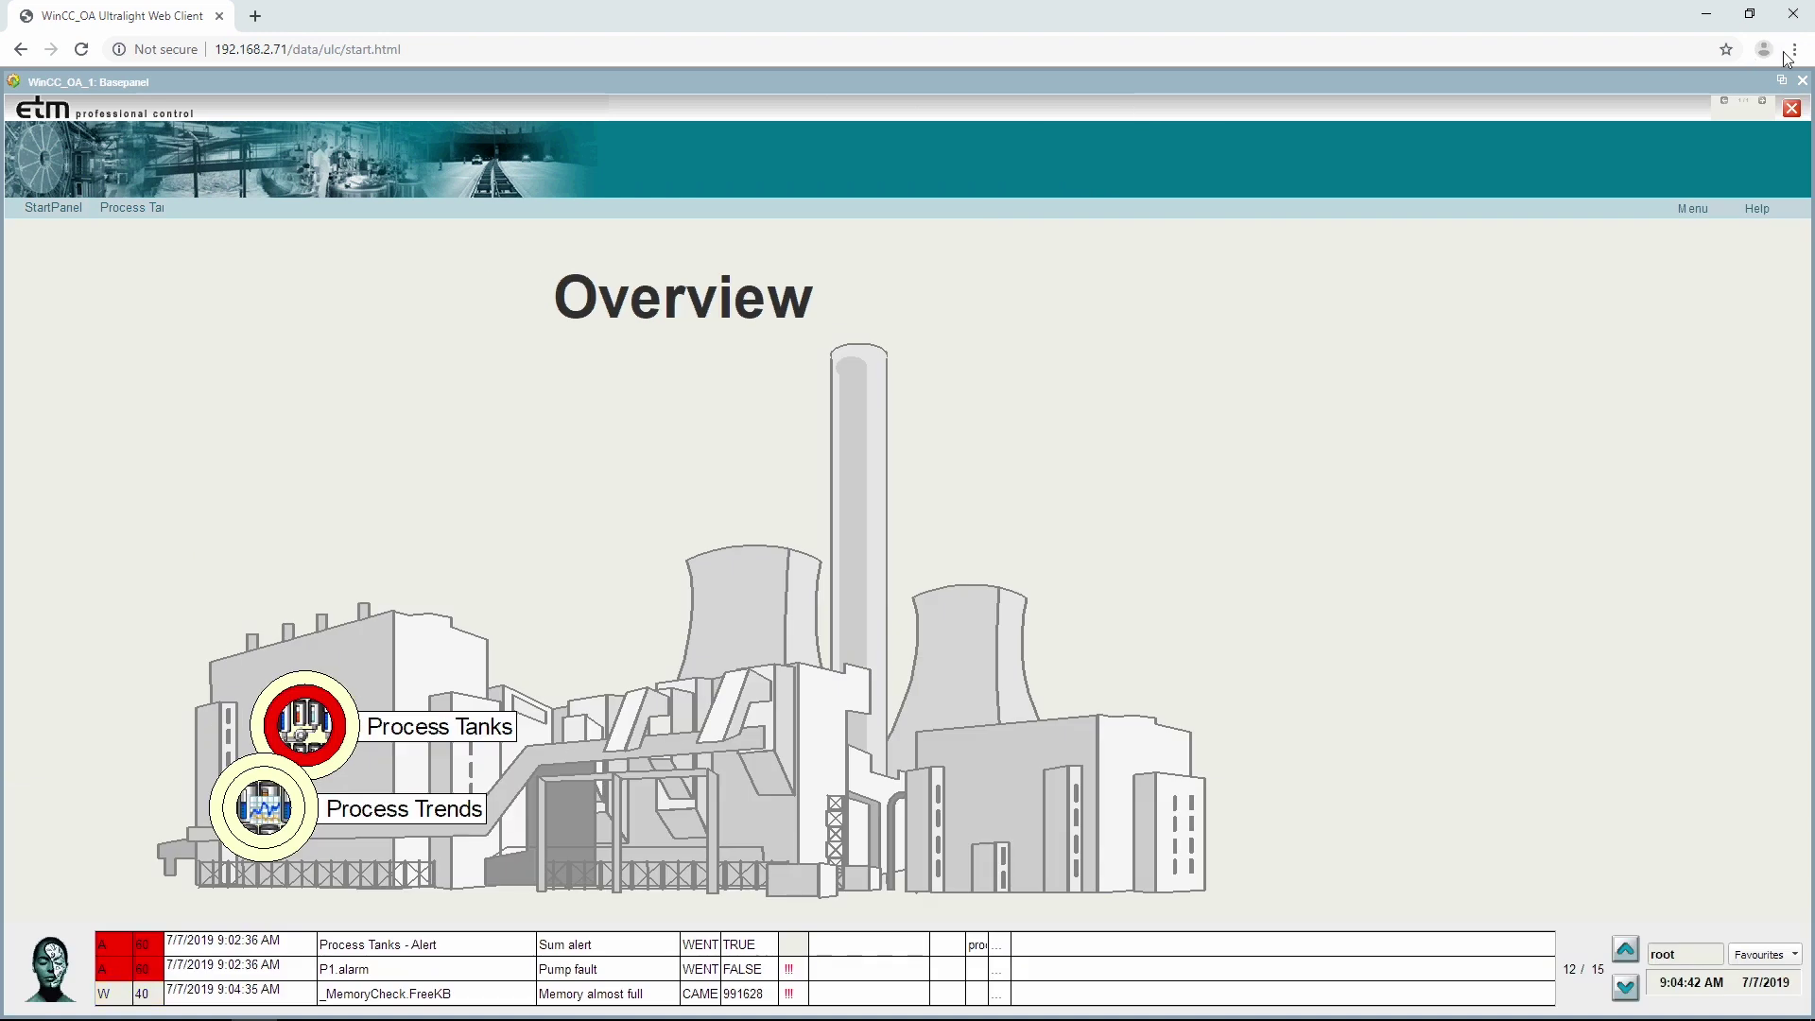
{"action": "left_click", "coordinate": [1792, 51]}
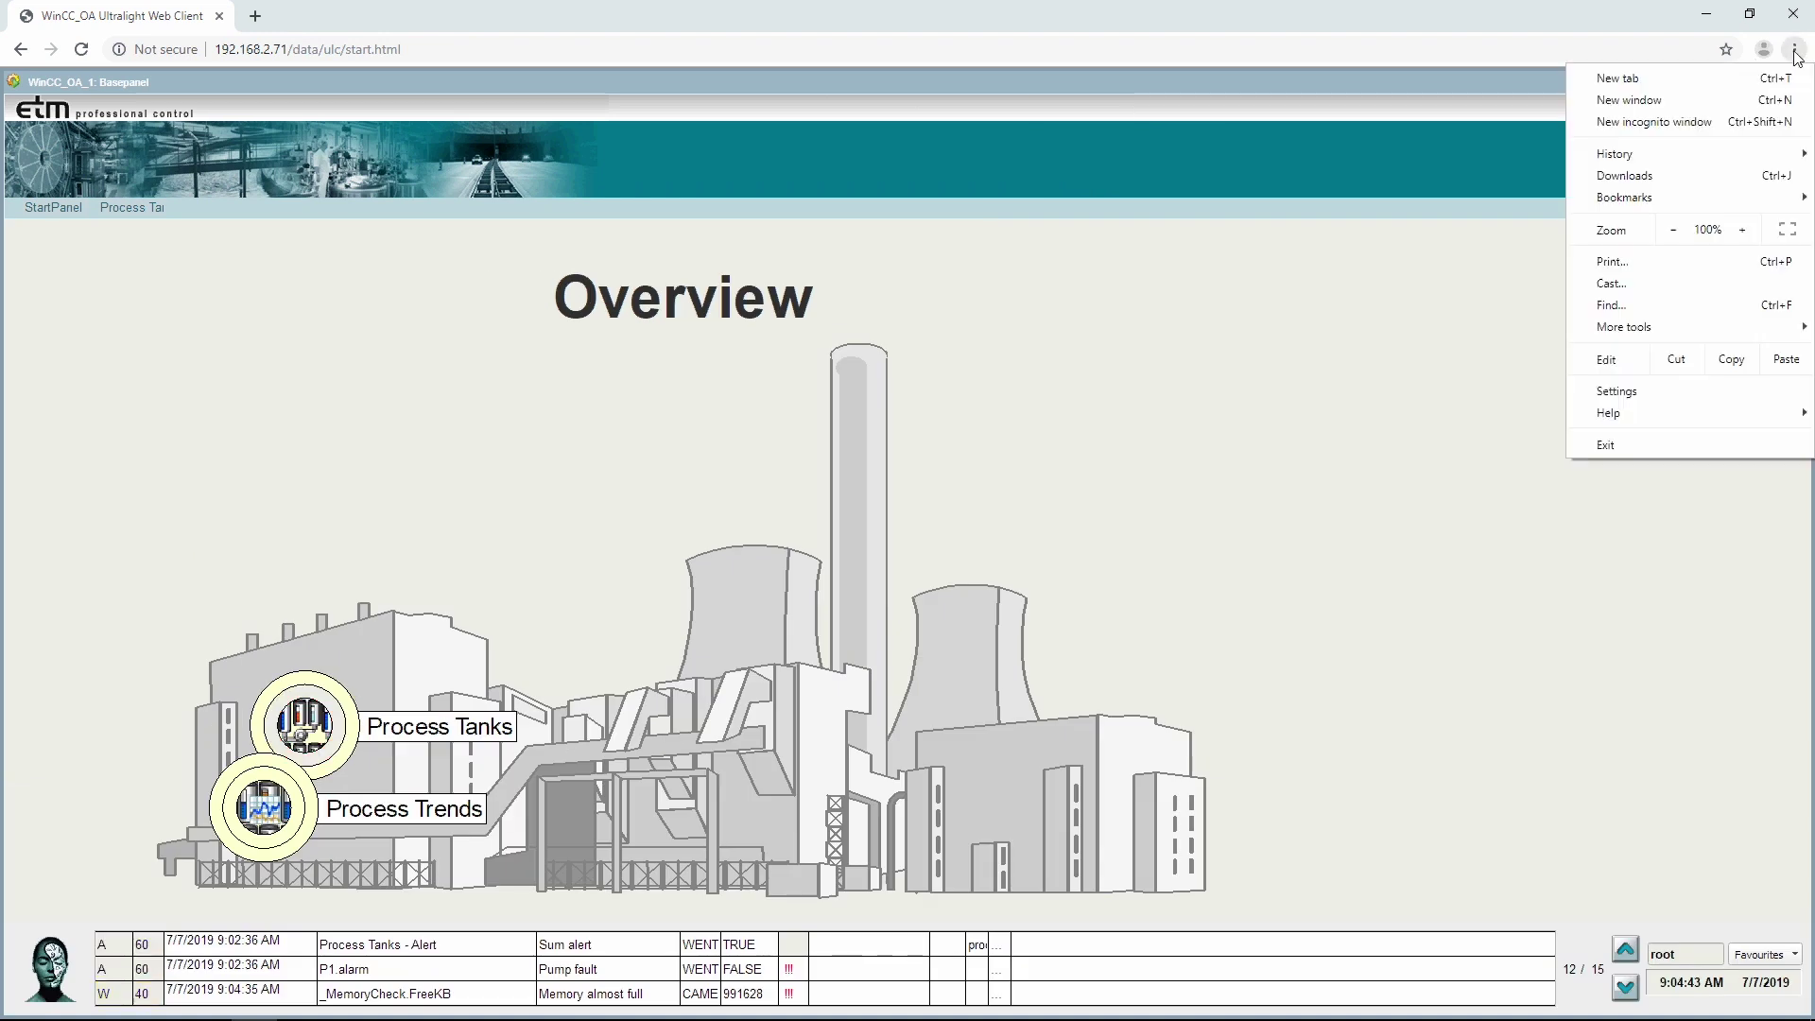
{"action": "left_click", "coordinate": [1783, 227]}
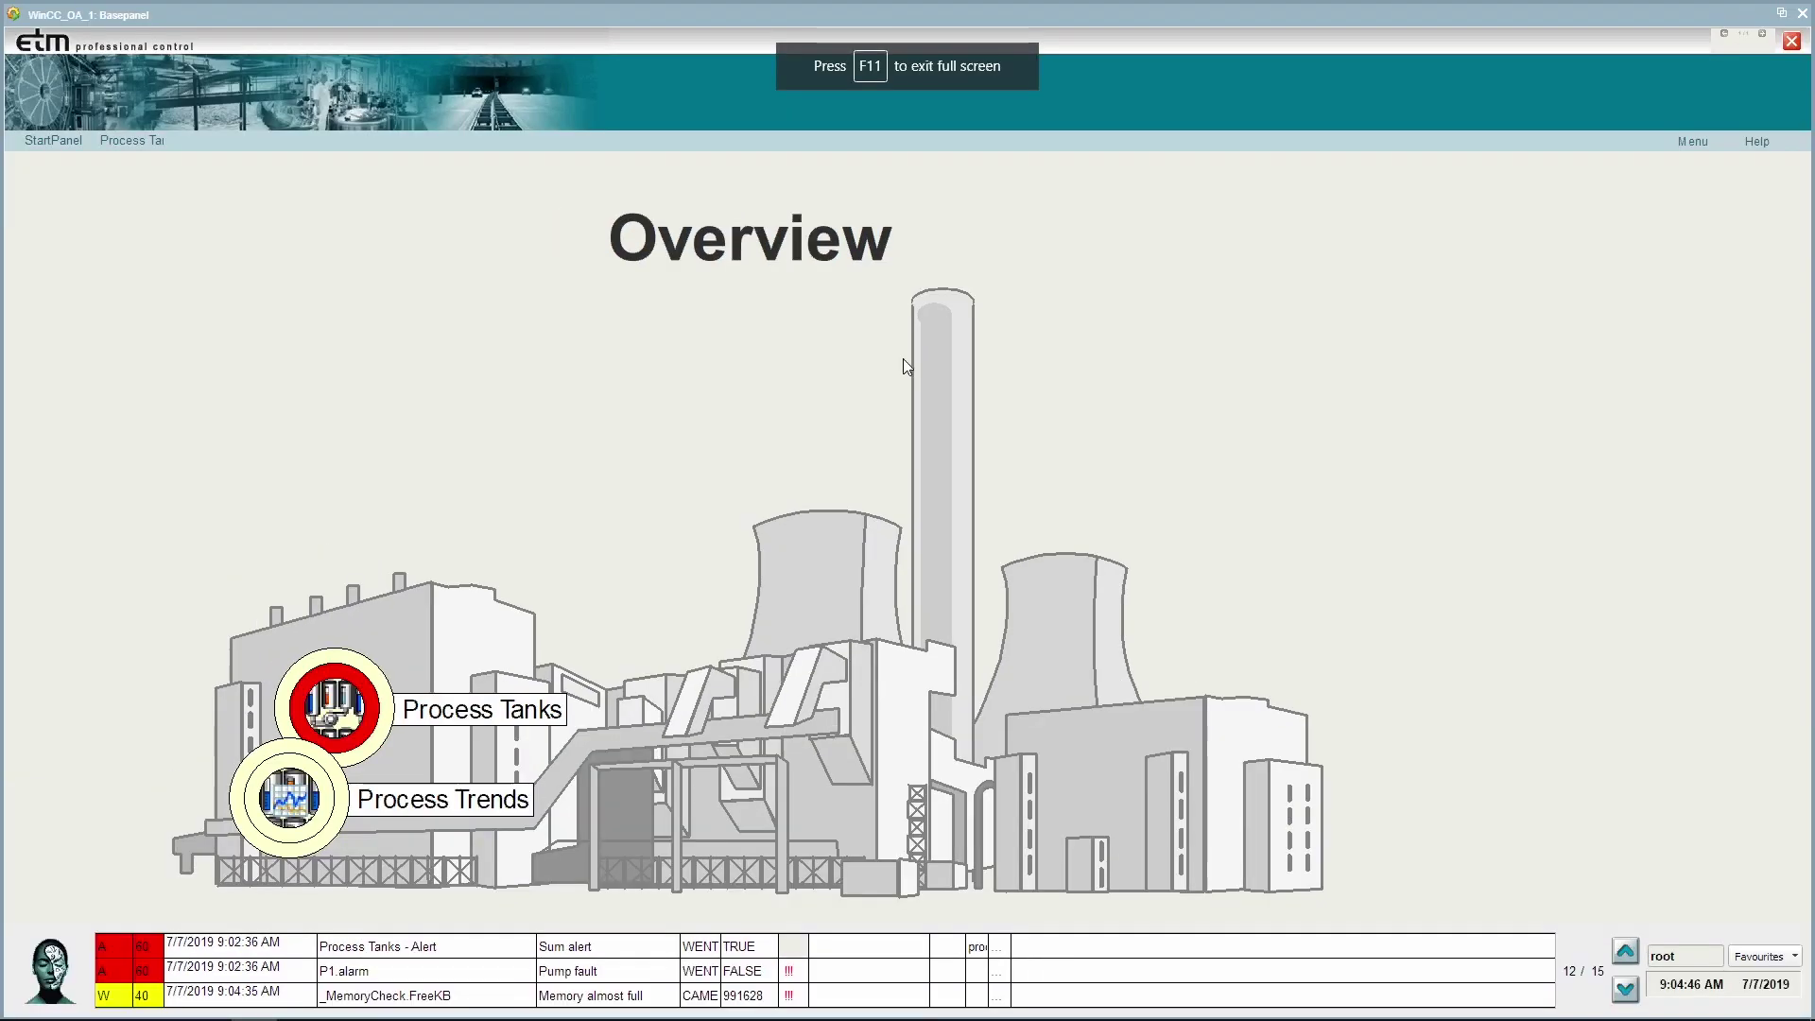
Check the Process Tanks page and pump P1's faceplate, then show the Process Trends chart.
{"action": "left_click", "coordinate": [149, 143]}
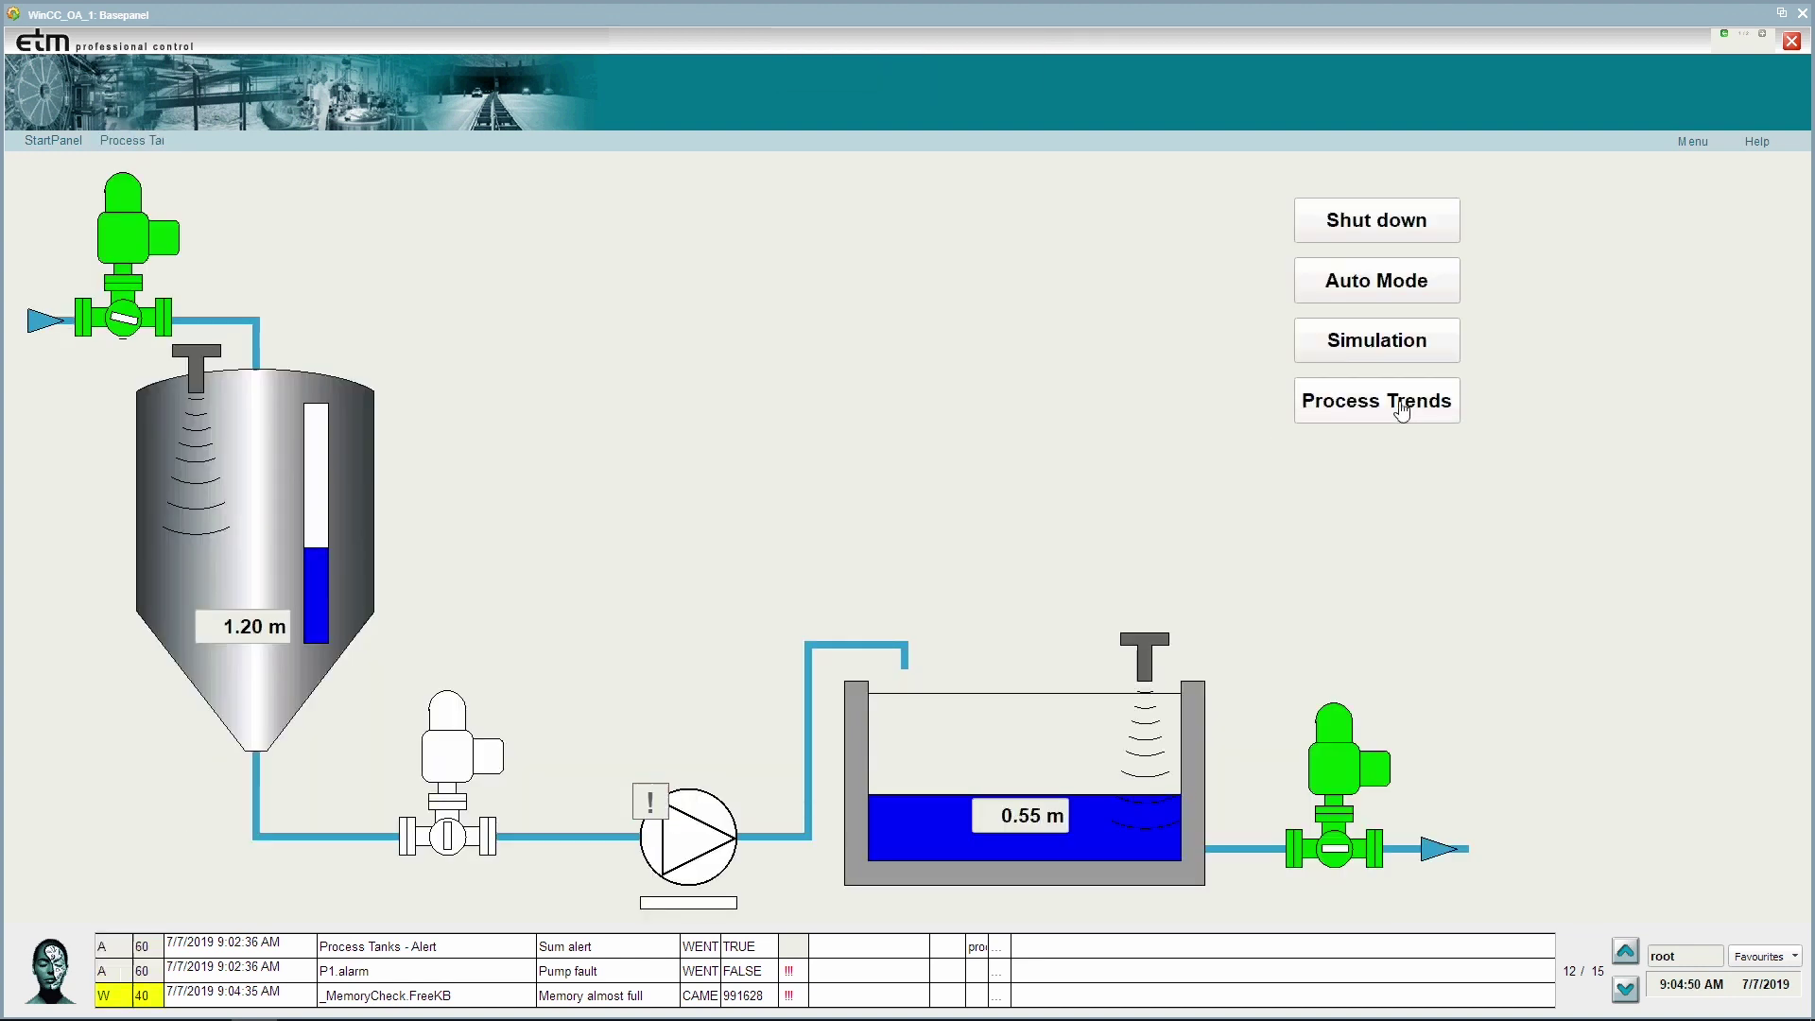
{"action": "left_click", "coordinate": [705, 845]}
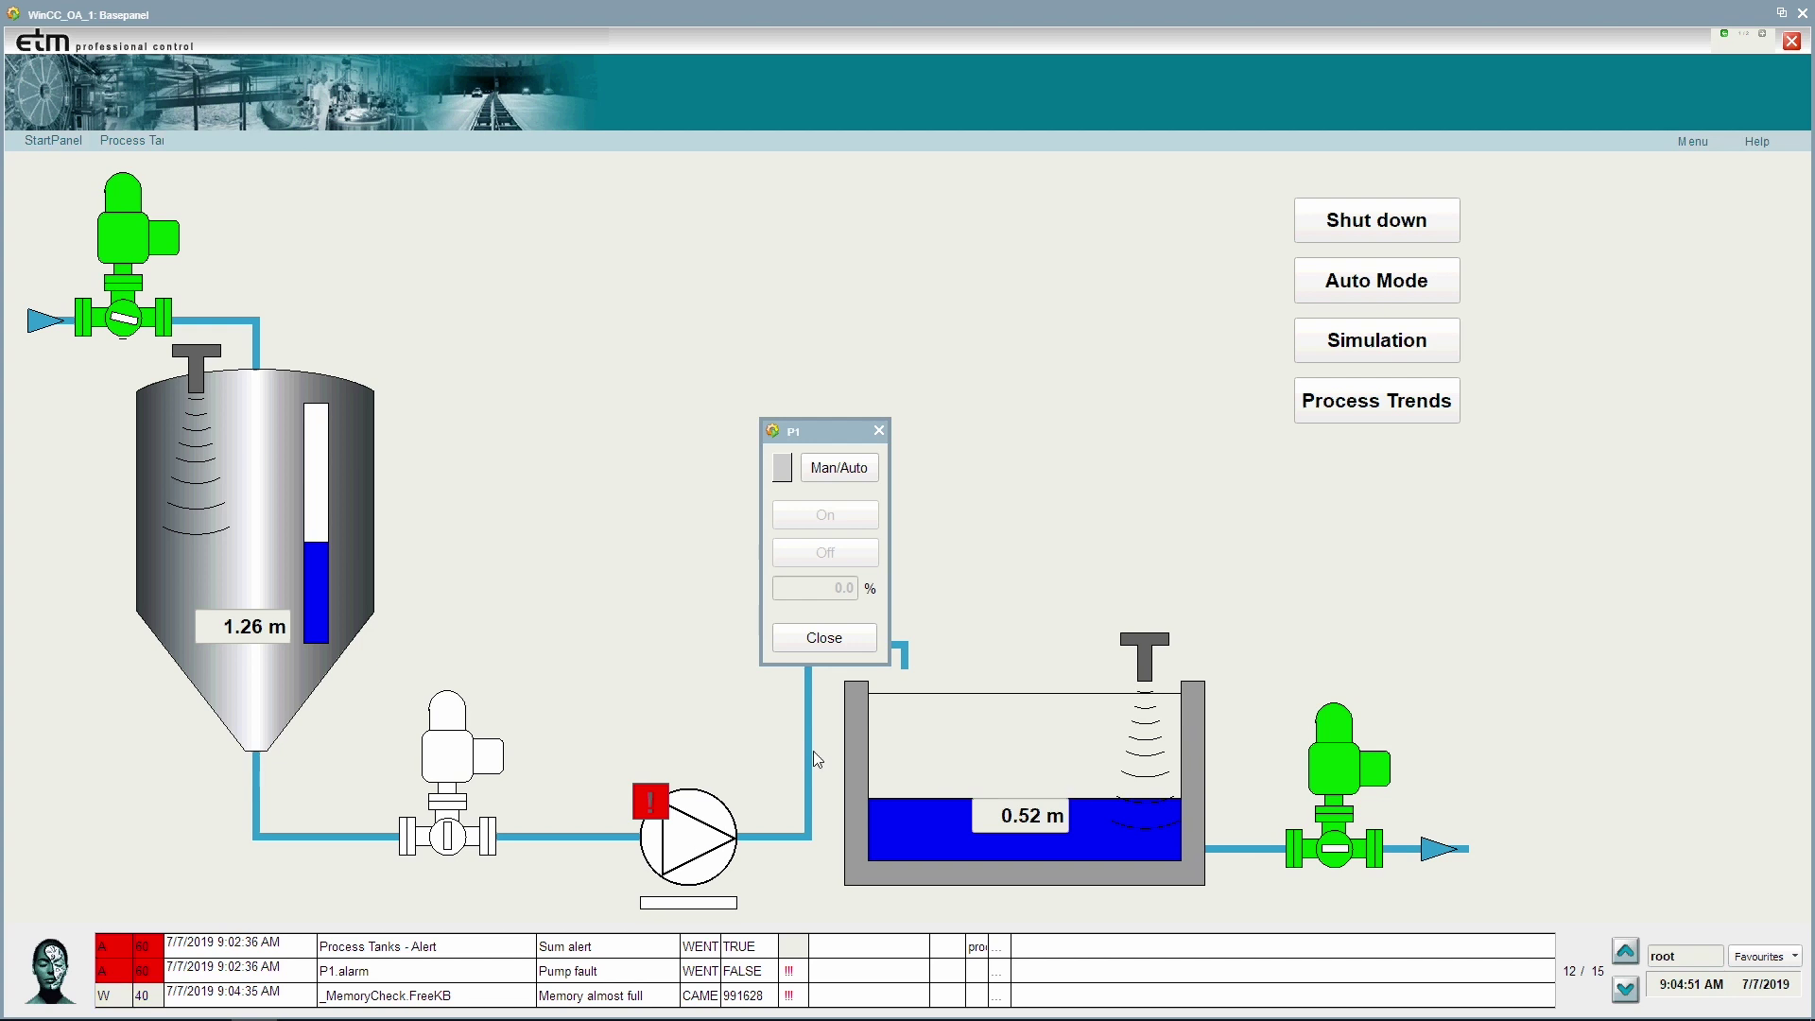
{"action": "left_click", "coordinate": [827, 639]}
{"action": "left_click", "coordinate": [1370, 405]}
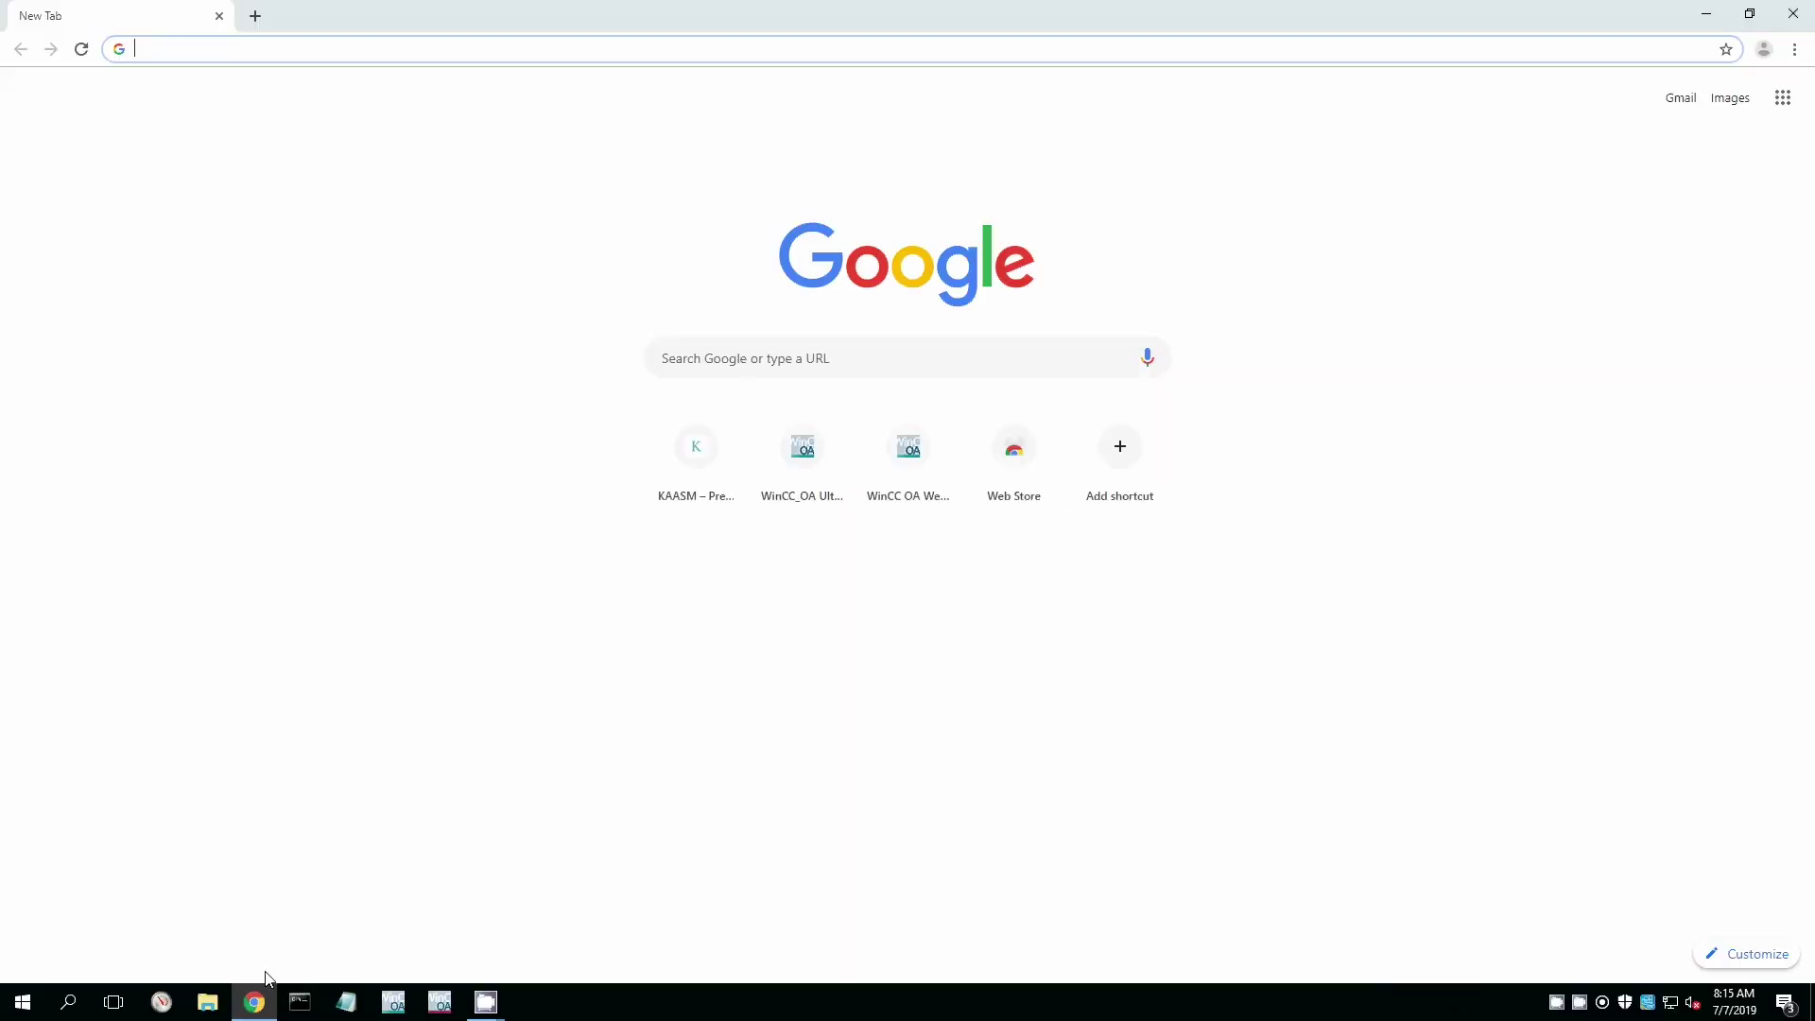
Load 192.168.2.71/download and download the WinCC_OA_Desktop_UI_3.16-64 Windows installer.
{"action": "type", "text": "1"}
{"action": "right_click", "coordinate": [266, 977]}
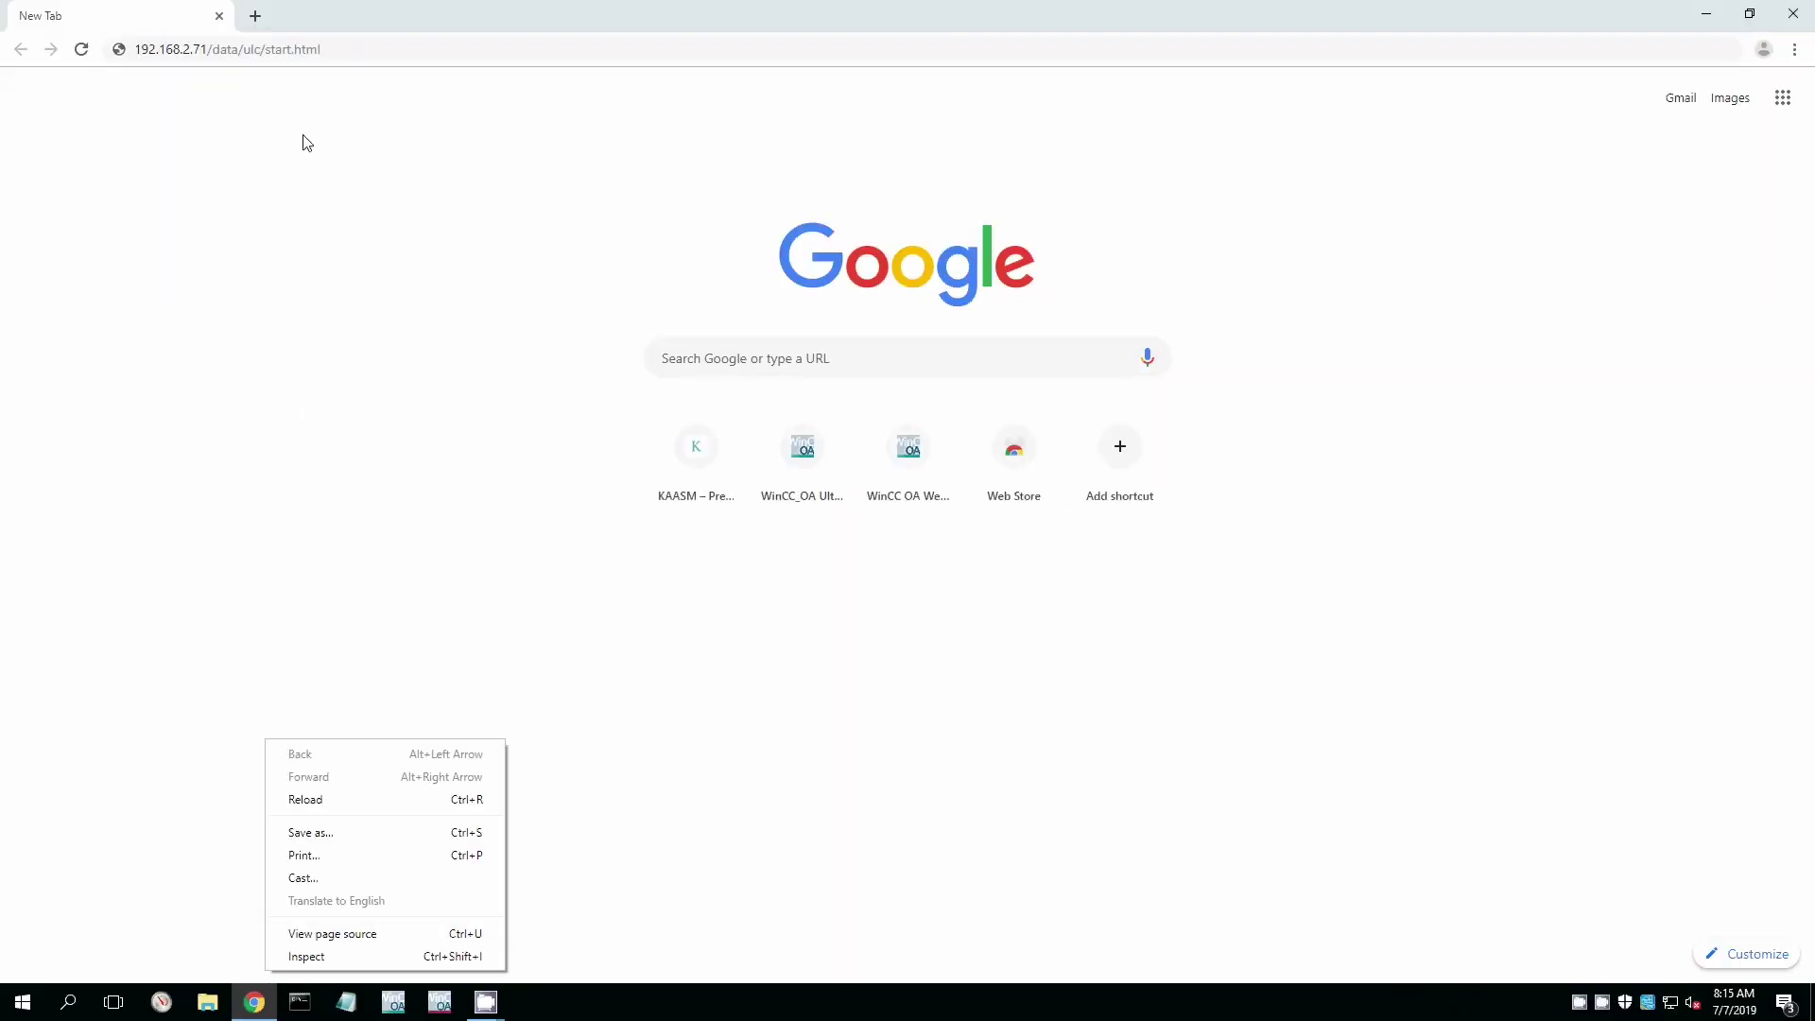
{"action": "left_click", "coordinate": [217, 55]}
{"action": "left_click_drag", "start_coordinate": [212, 53], "coordinate": [331, 58]}
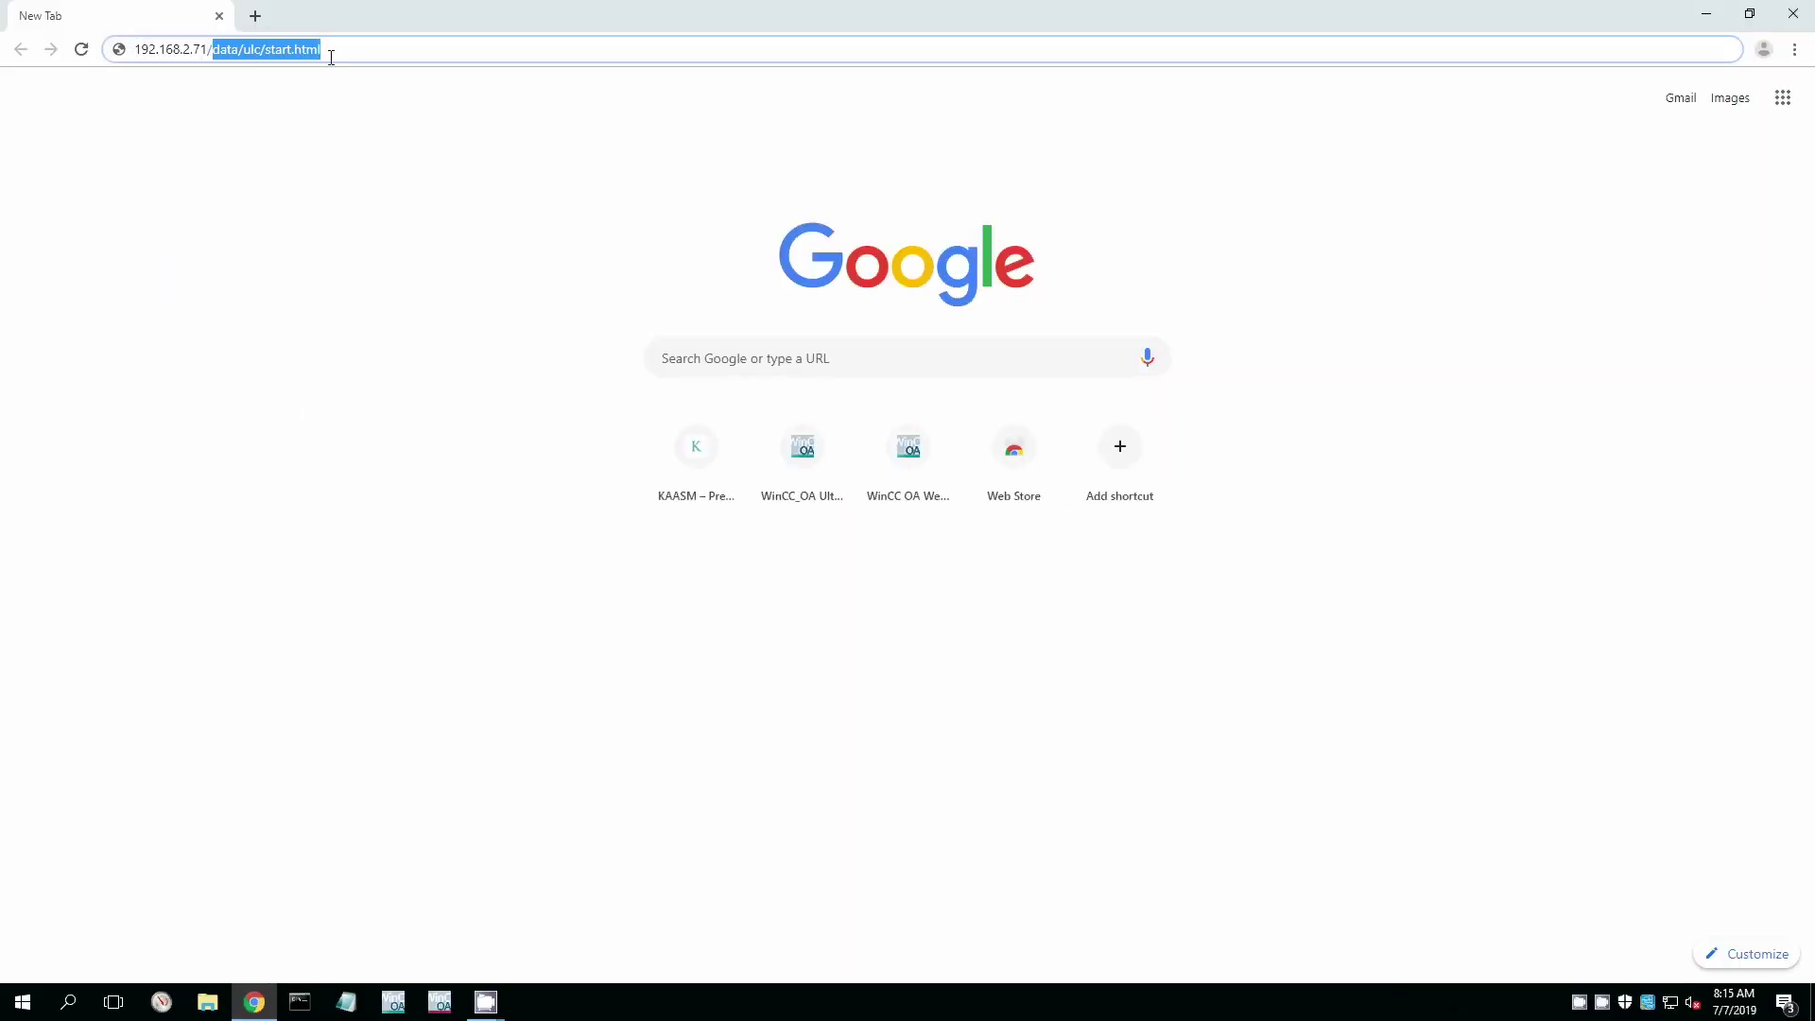
{"action": "key", "text": "BackSpace"}
{"action": "key", "text": "Return"}
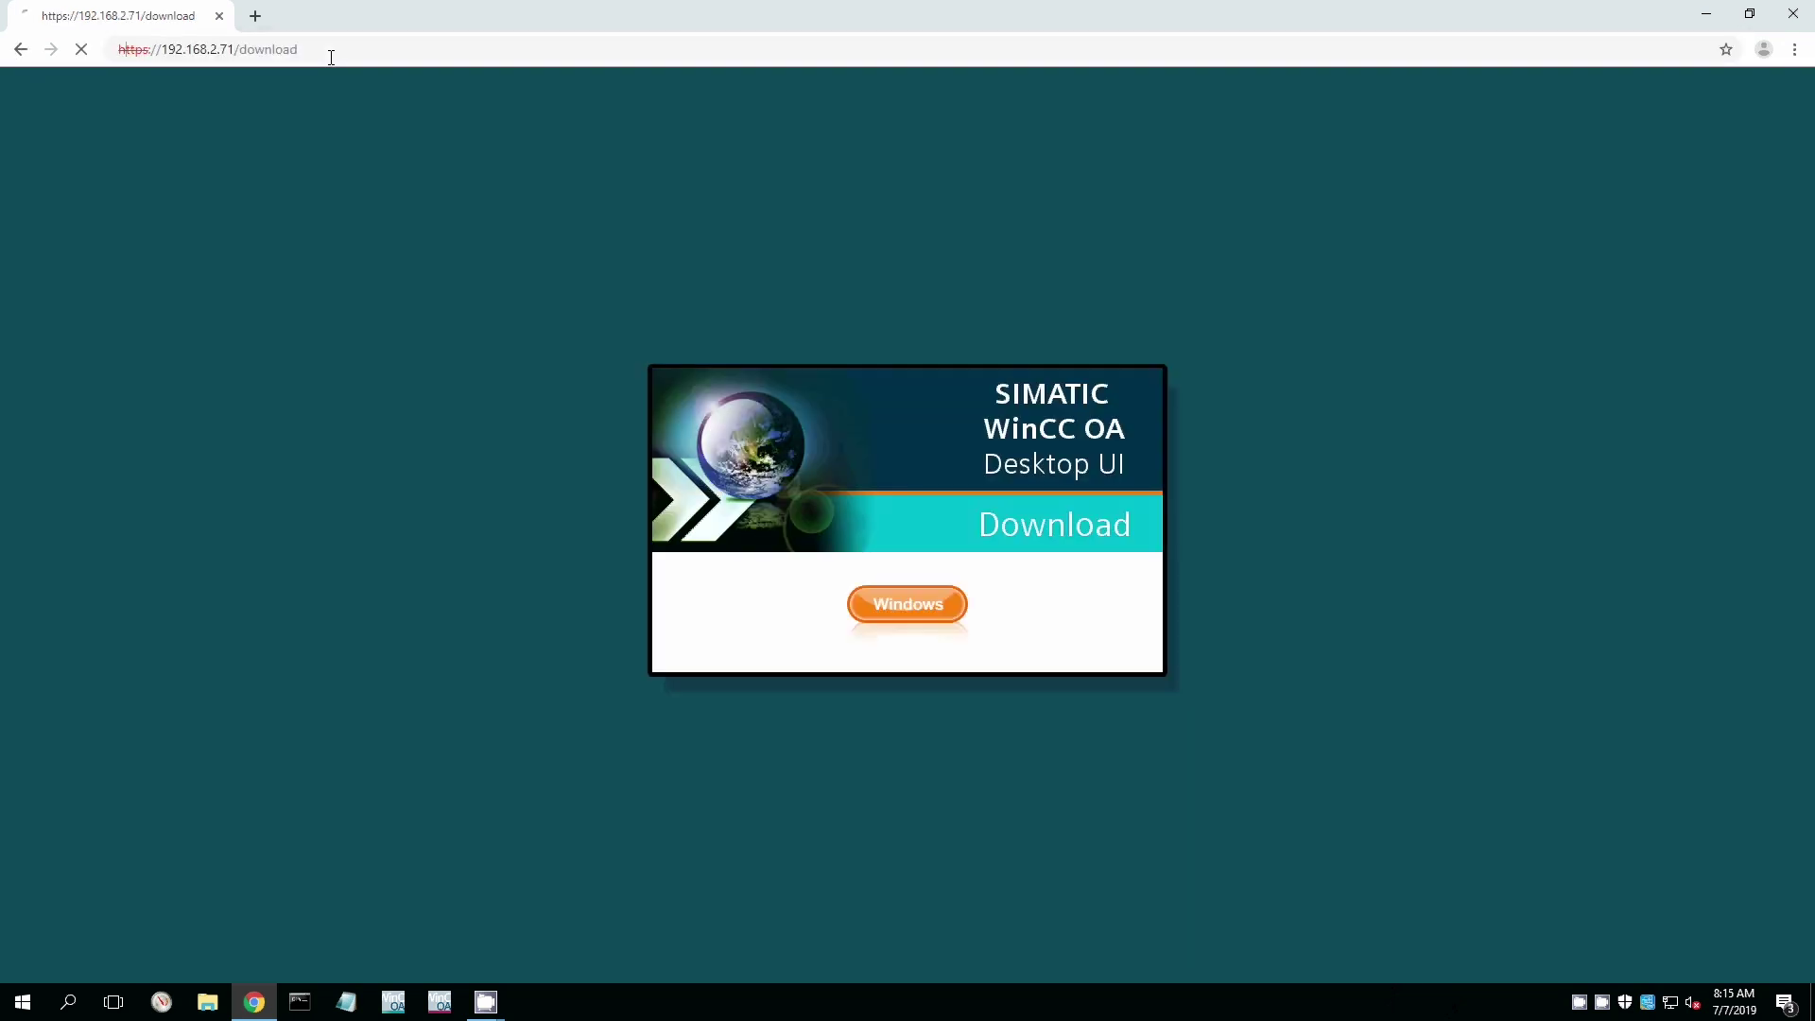
{"action": "left_click", "coordinate": [949, 602]}
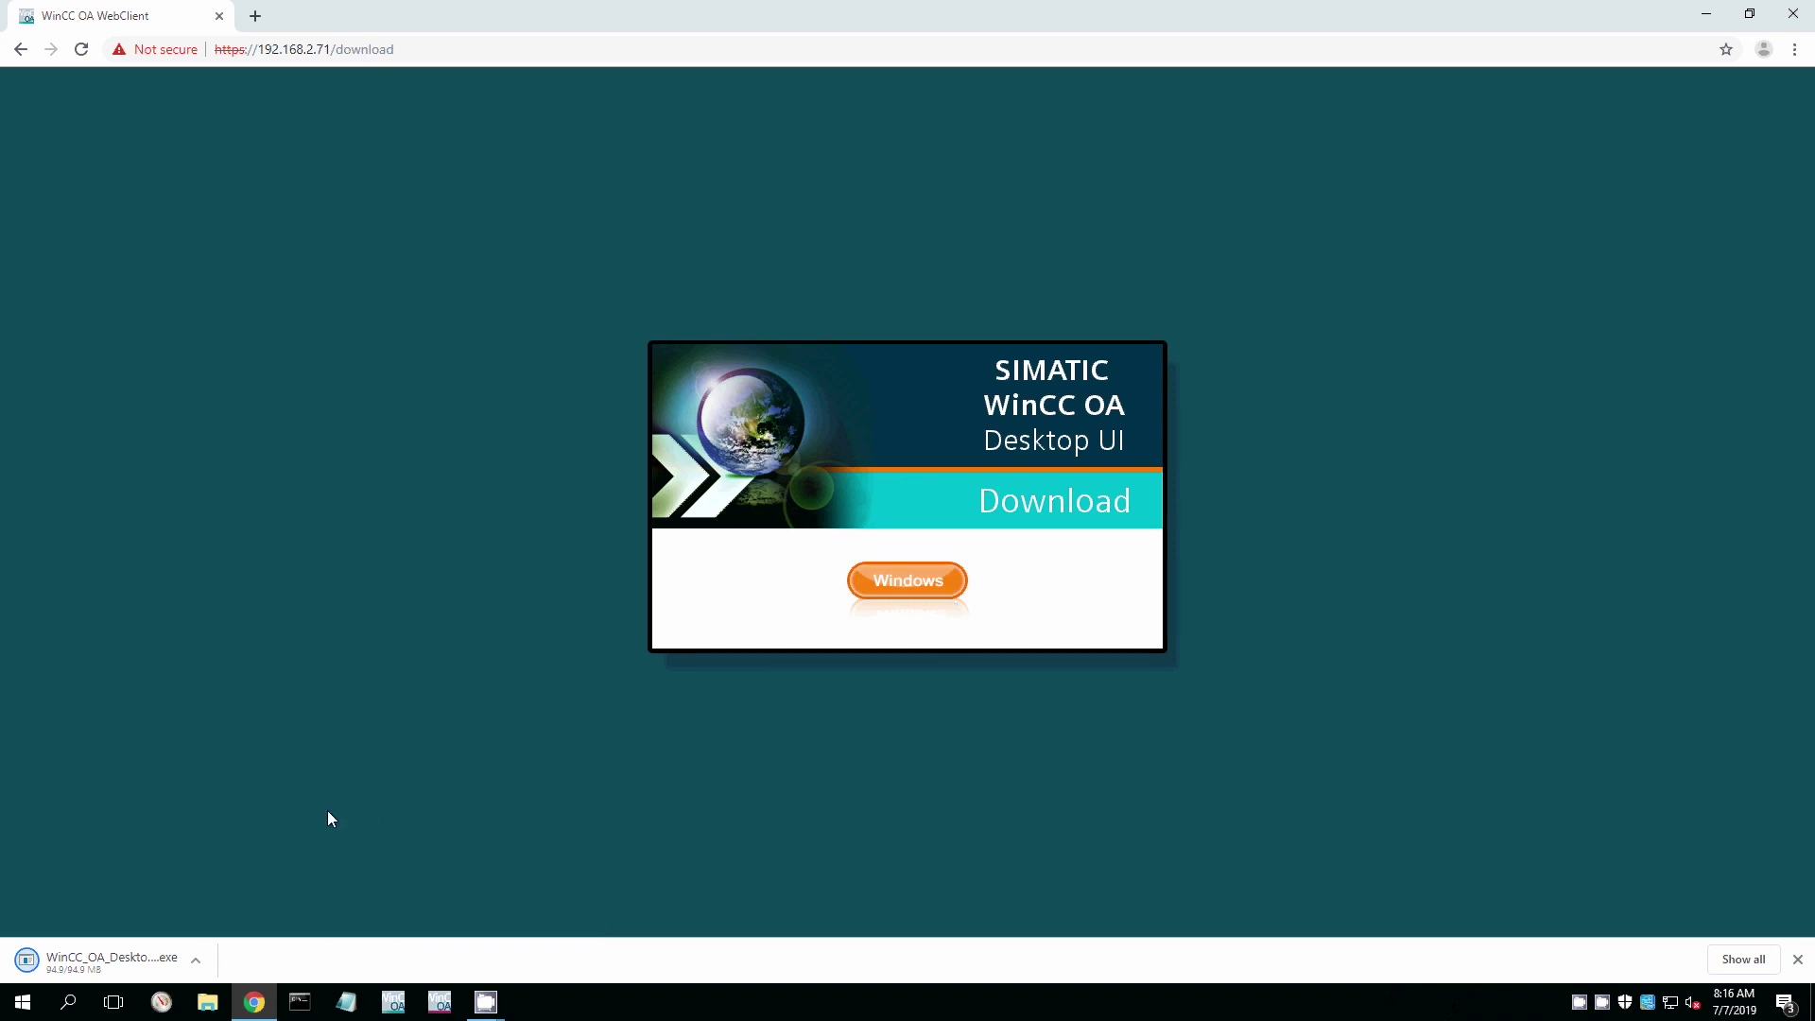
{"action": "left_click", "coordinate": [195, 972]}
Show the downloaded installer in its folder, close Chrome, and run it as administrator.
{"action": "left_click", "coordinate": [287, 894]}
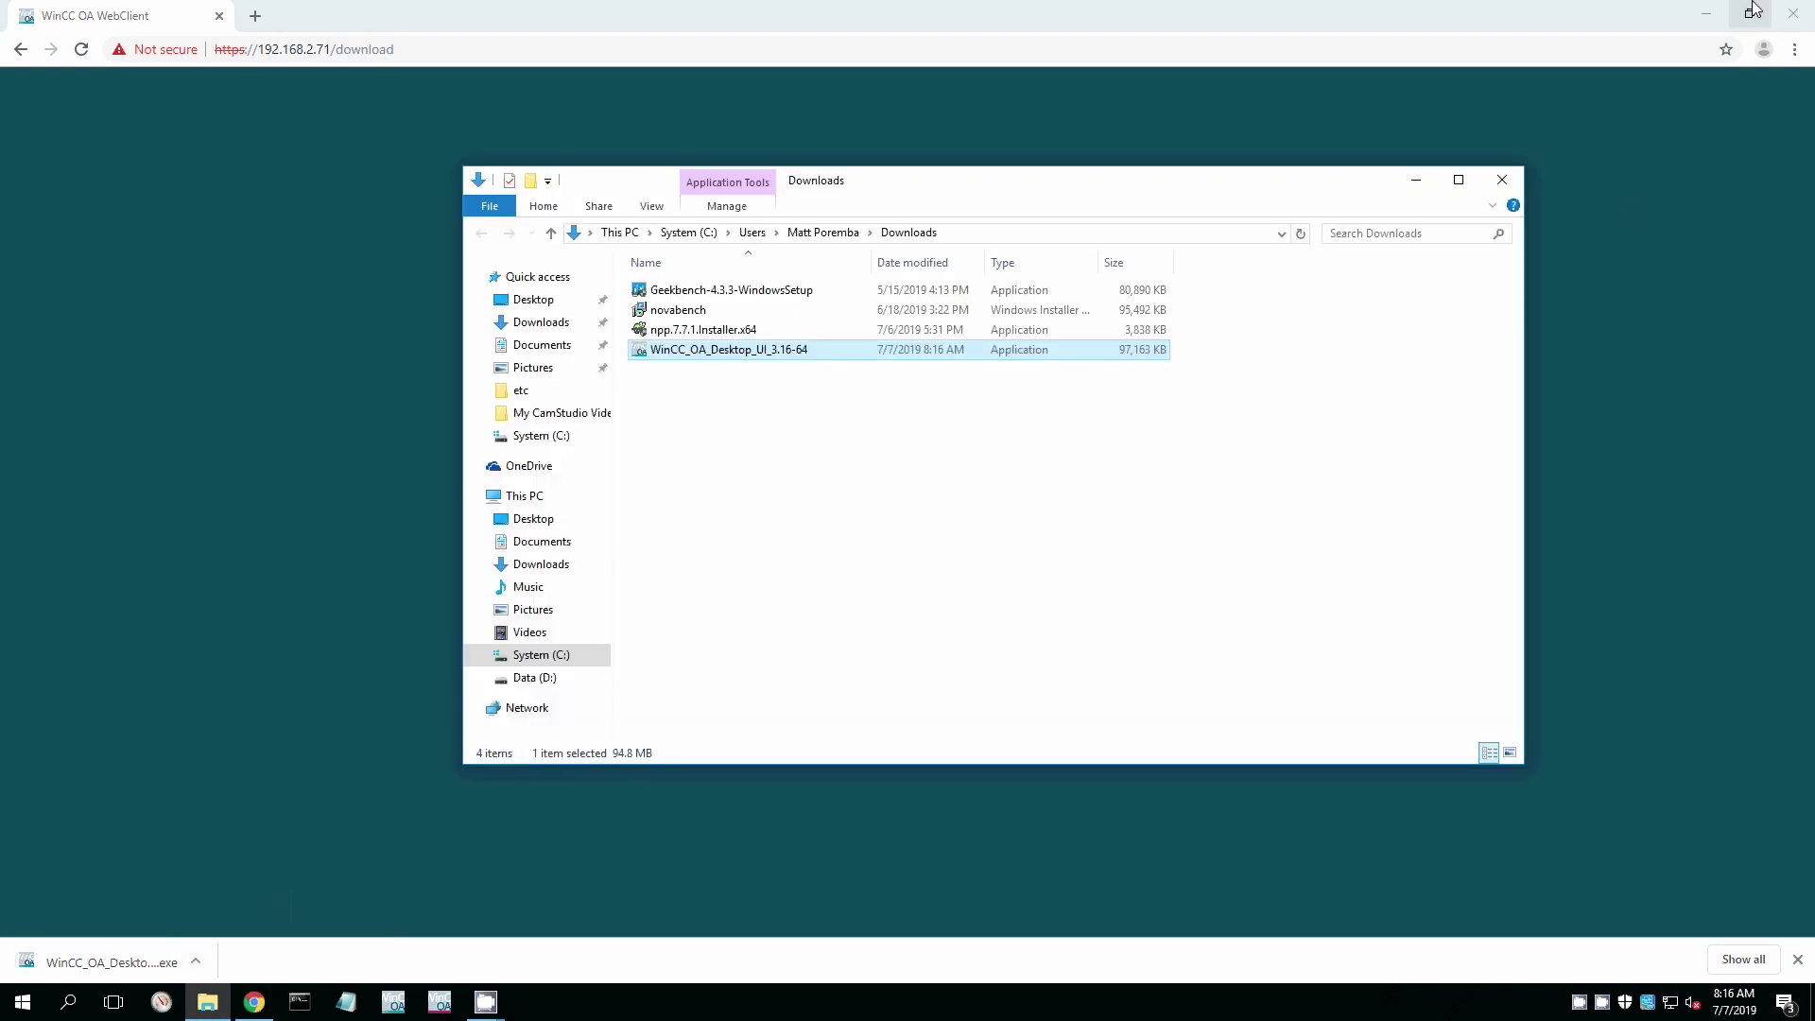
{"action": "left_click", "coordinate": [1794, 13]}
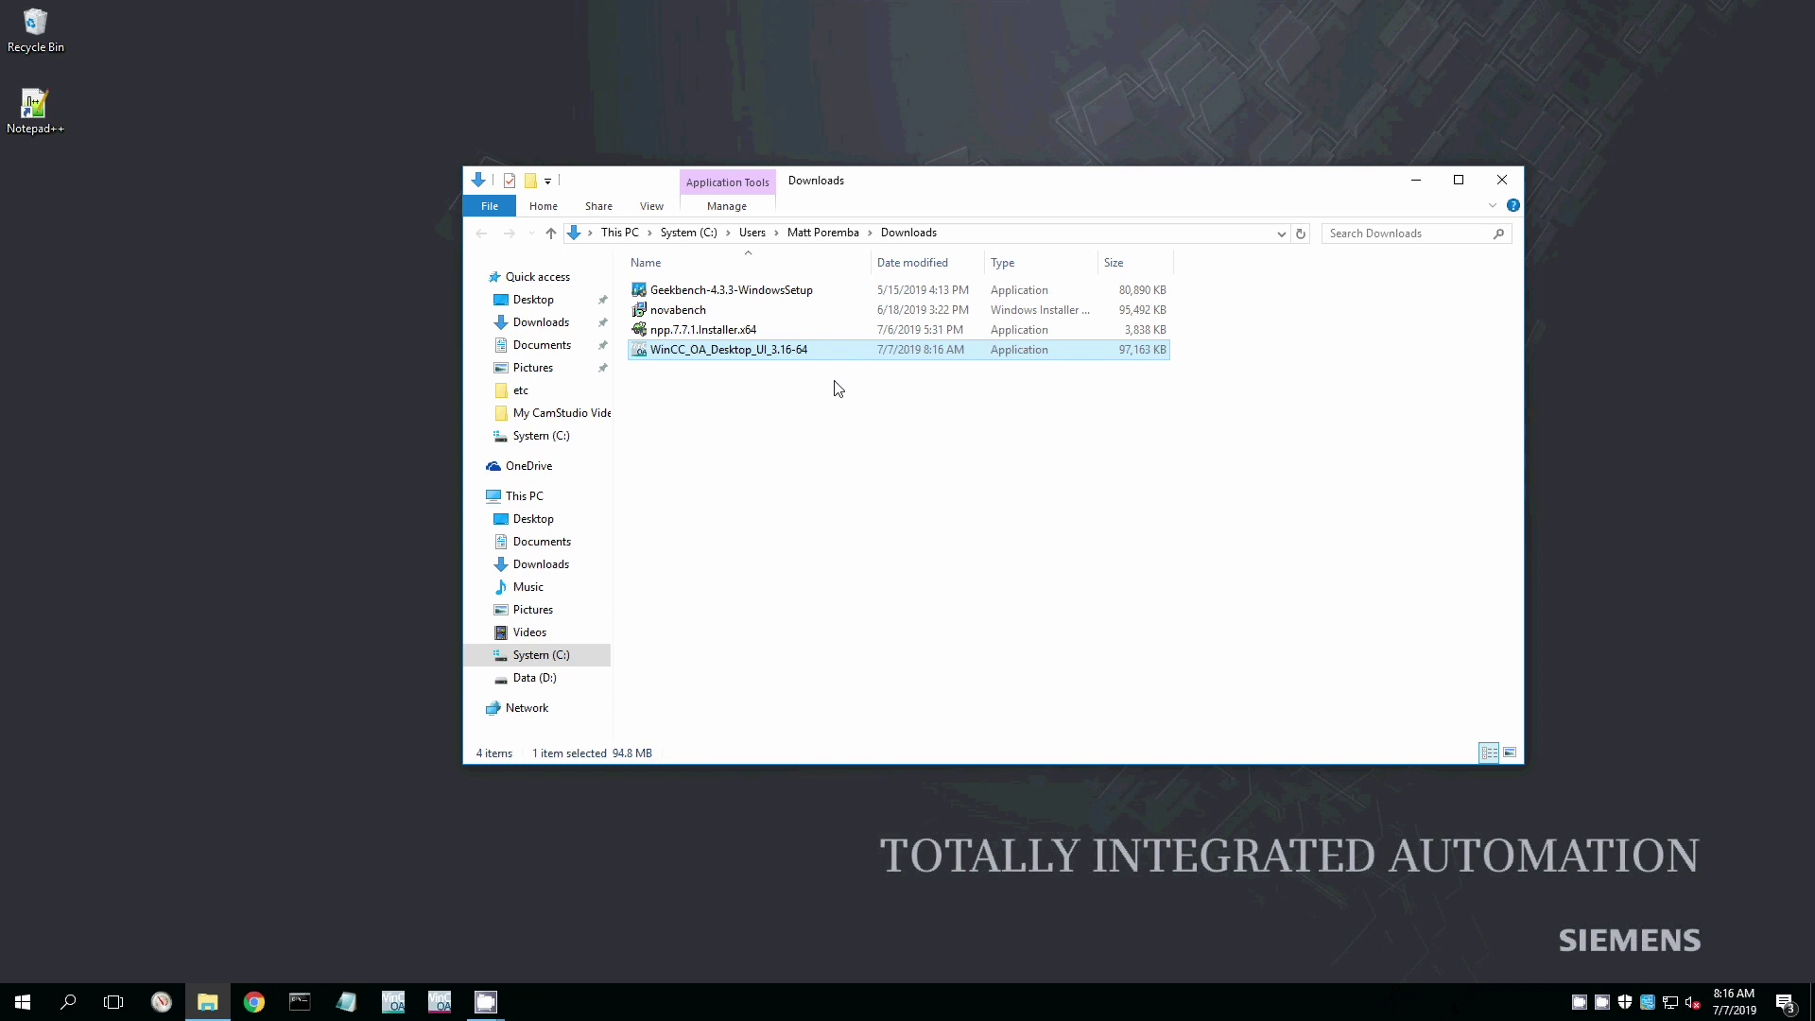
{"action": "right_click", "coordinate": [756, 353]}
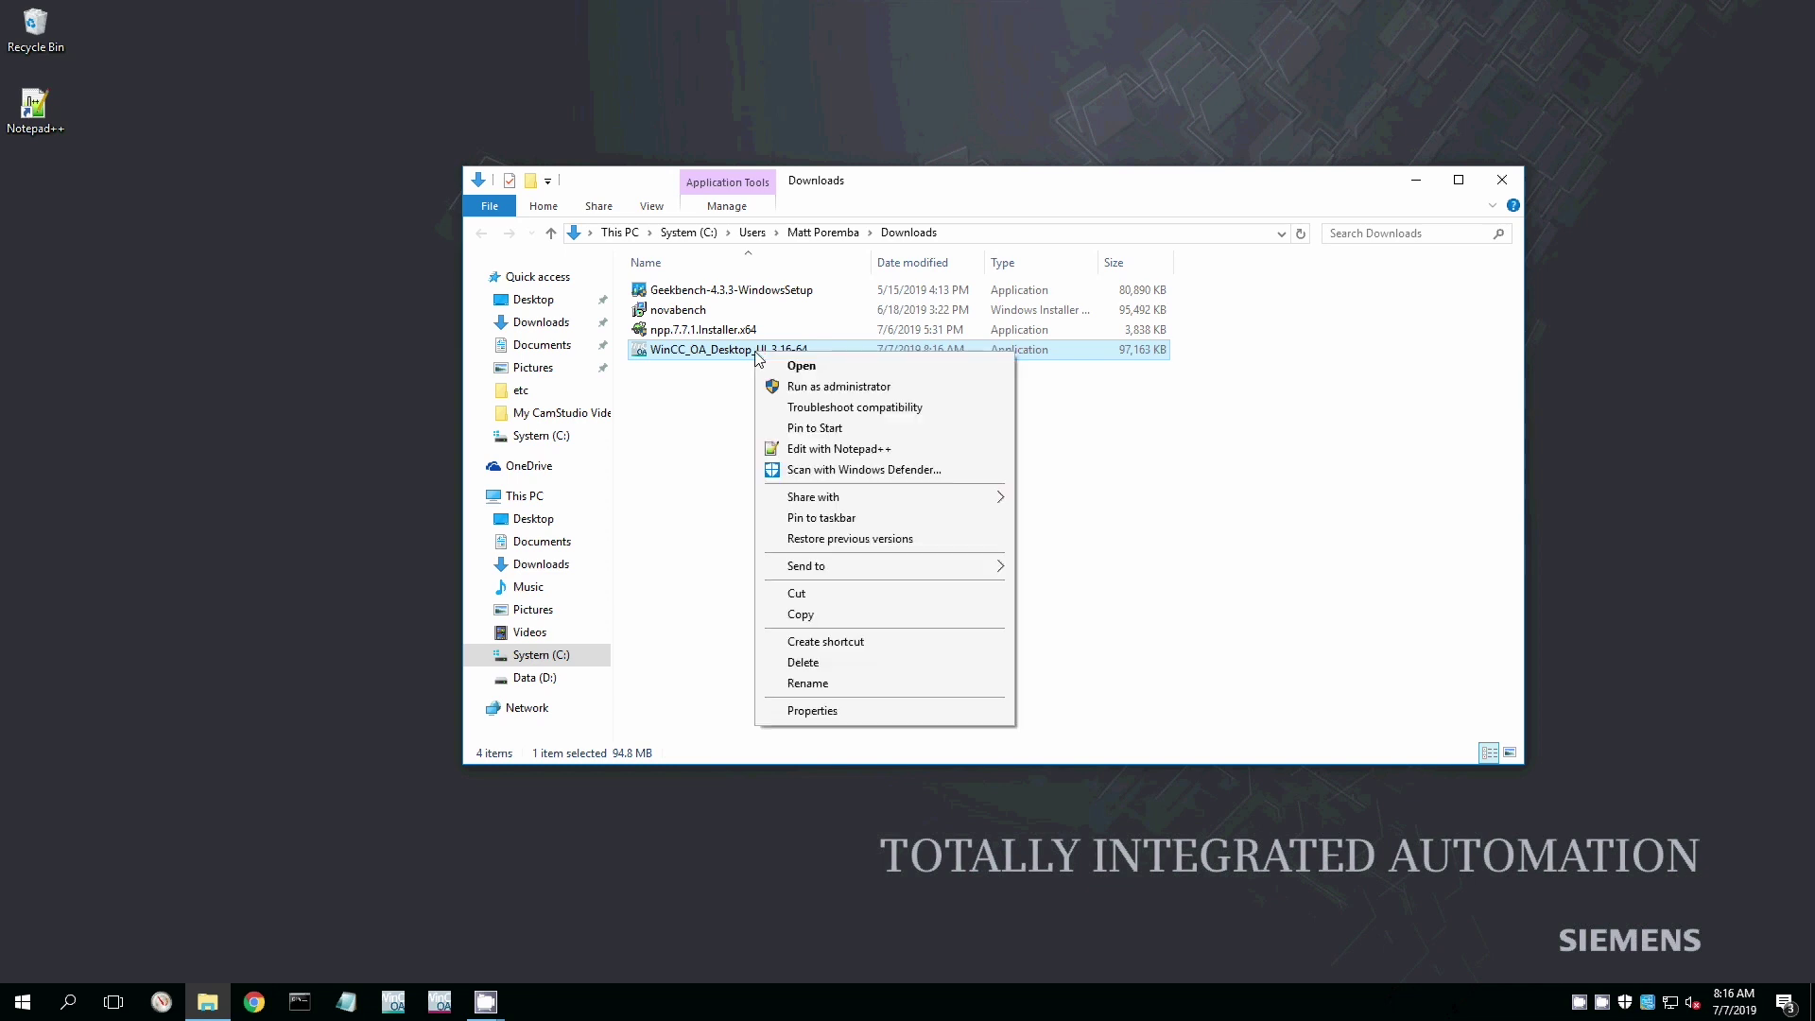
{"action": "left_click", "coordinate": [820, 386]}
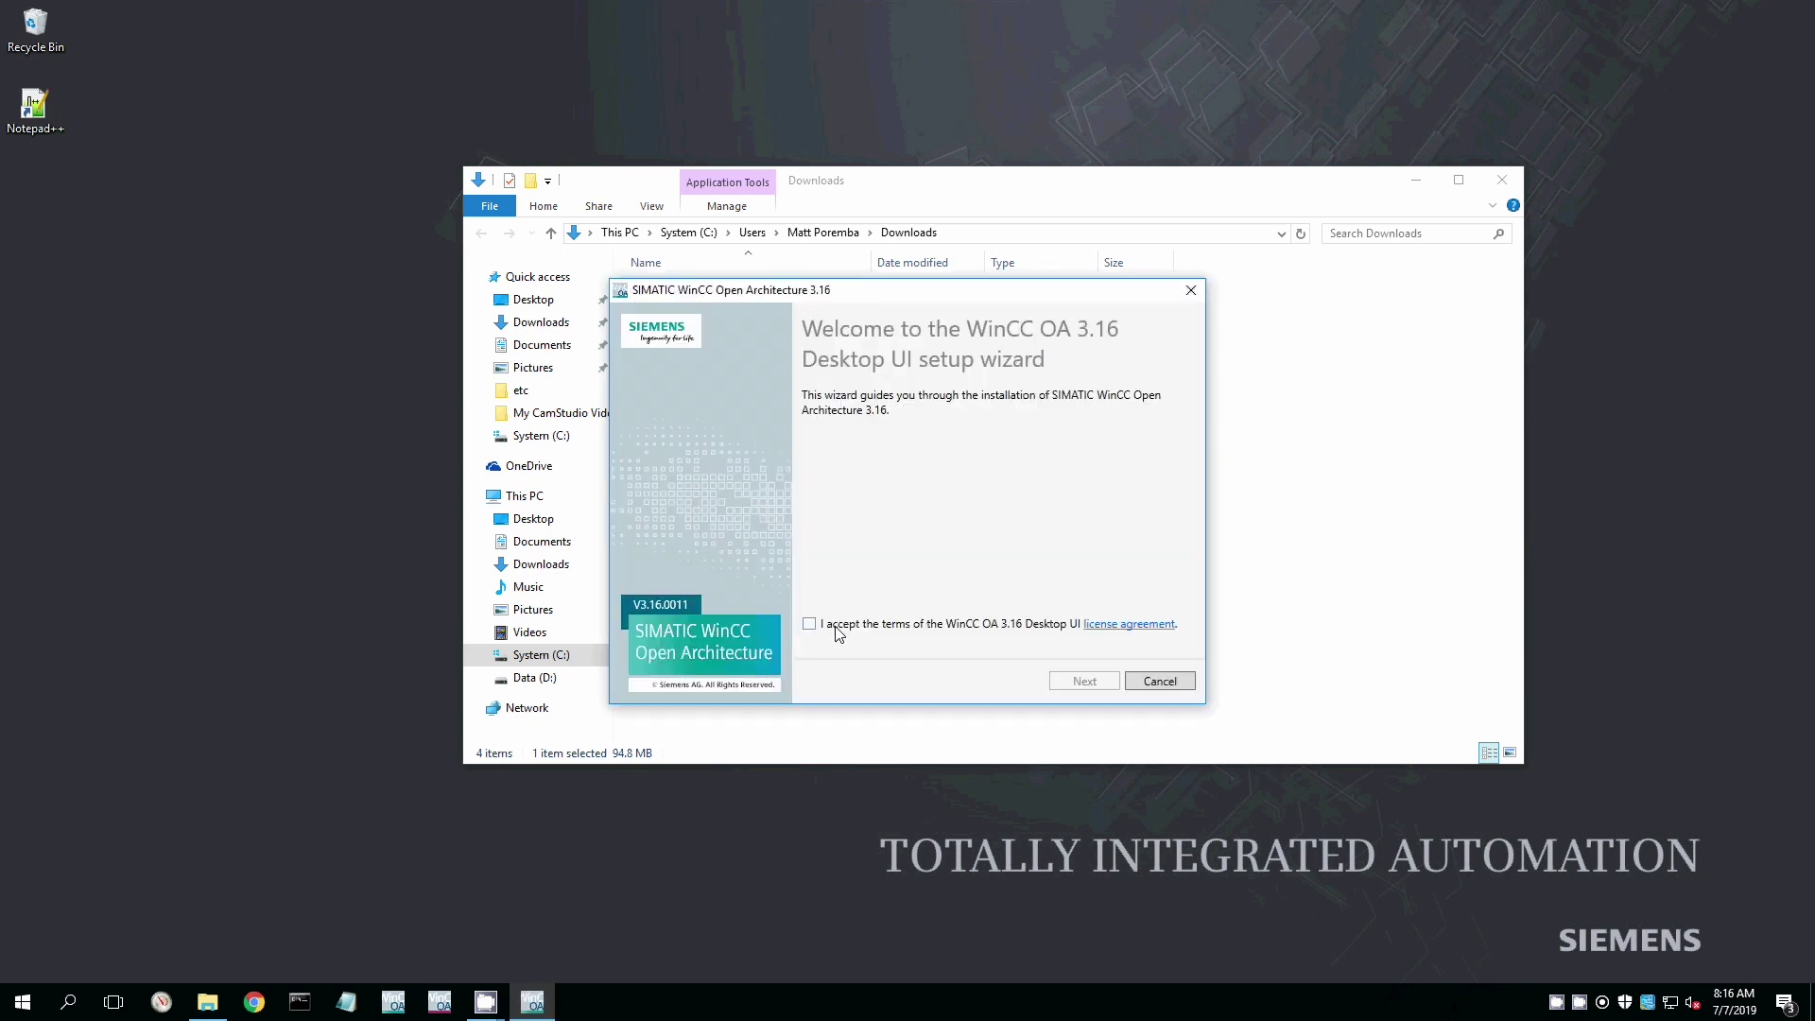
Accept the license and install WinCC OA 3.16 Desktop UI, then close the finished setup.
{"action": "left_click", "coordinate": [810, 624]}
{"action": "left_click", "coordinate": [1071, 683]}
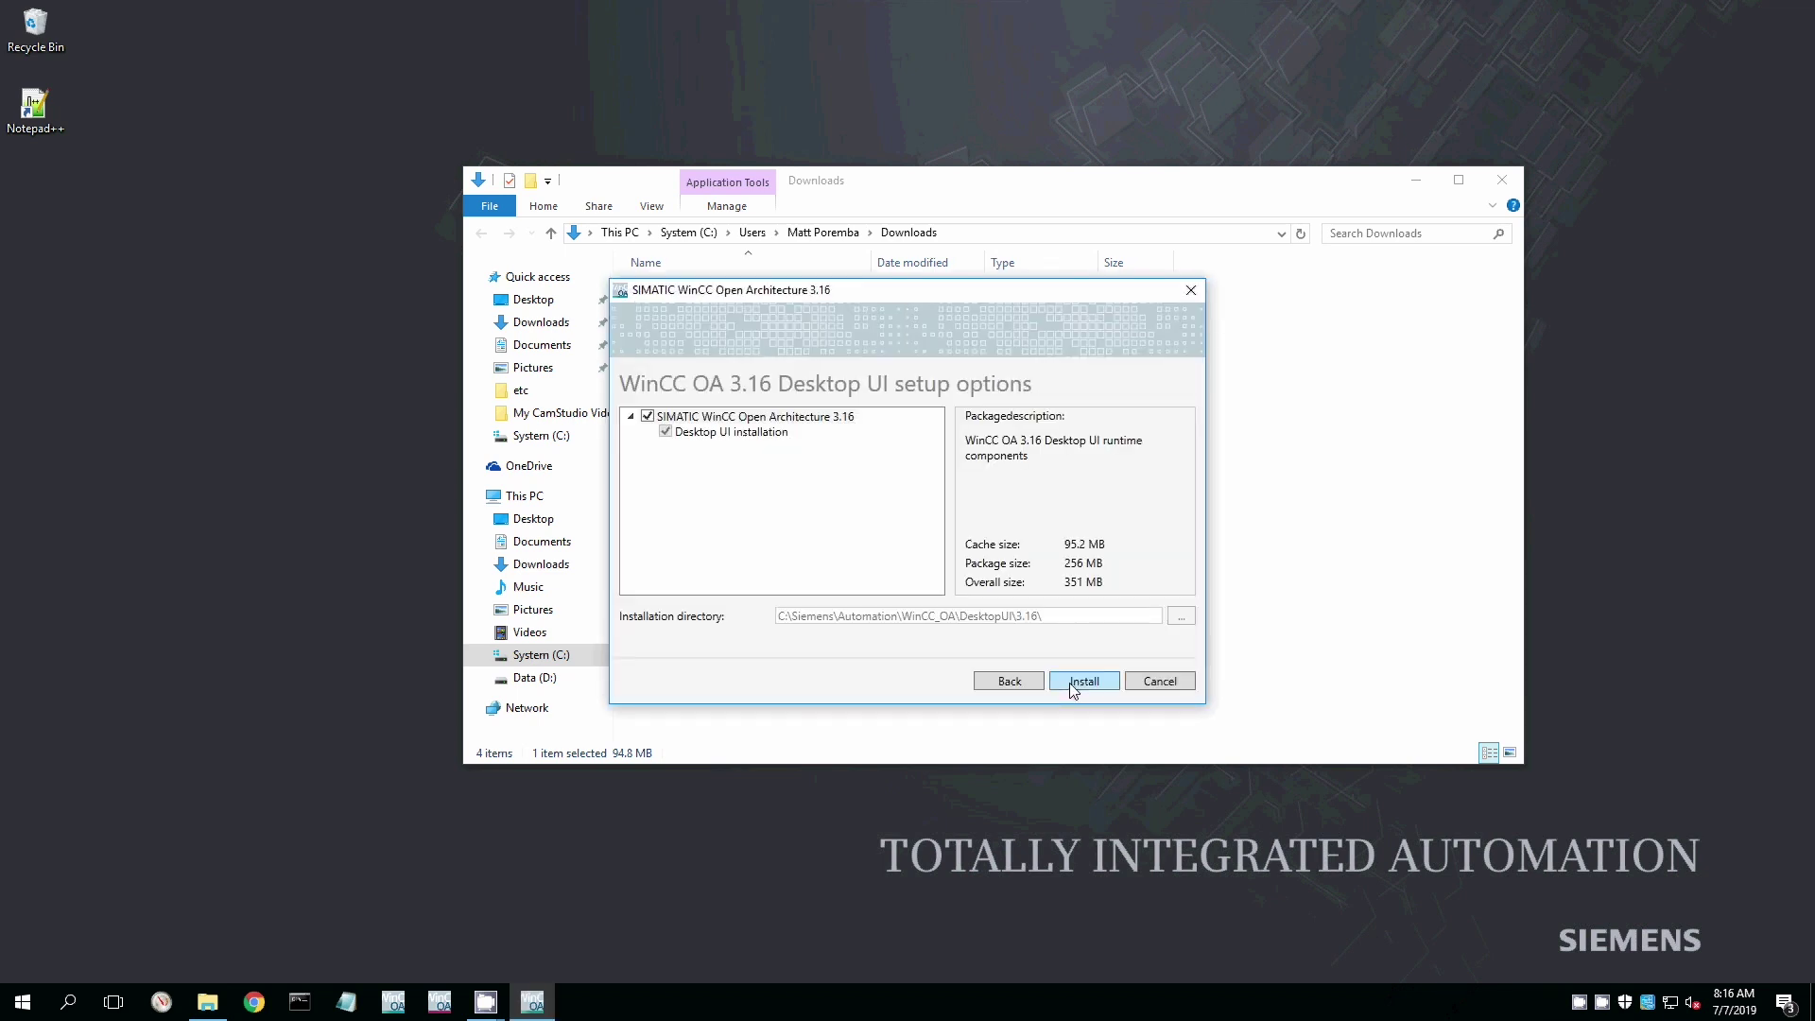
{"action": "left_click", "coordinate": [1071, 684]}
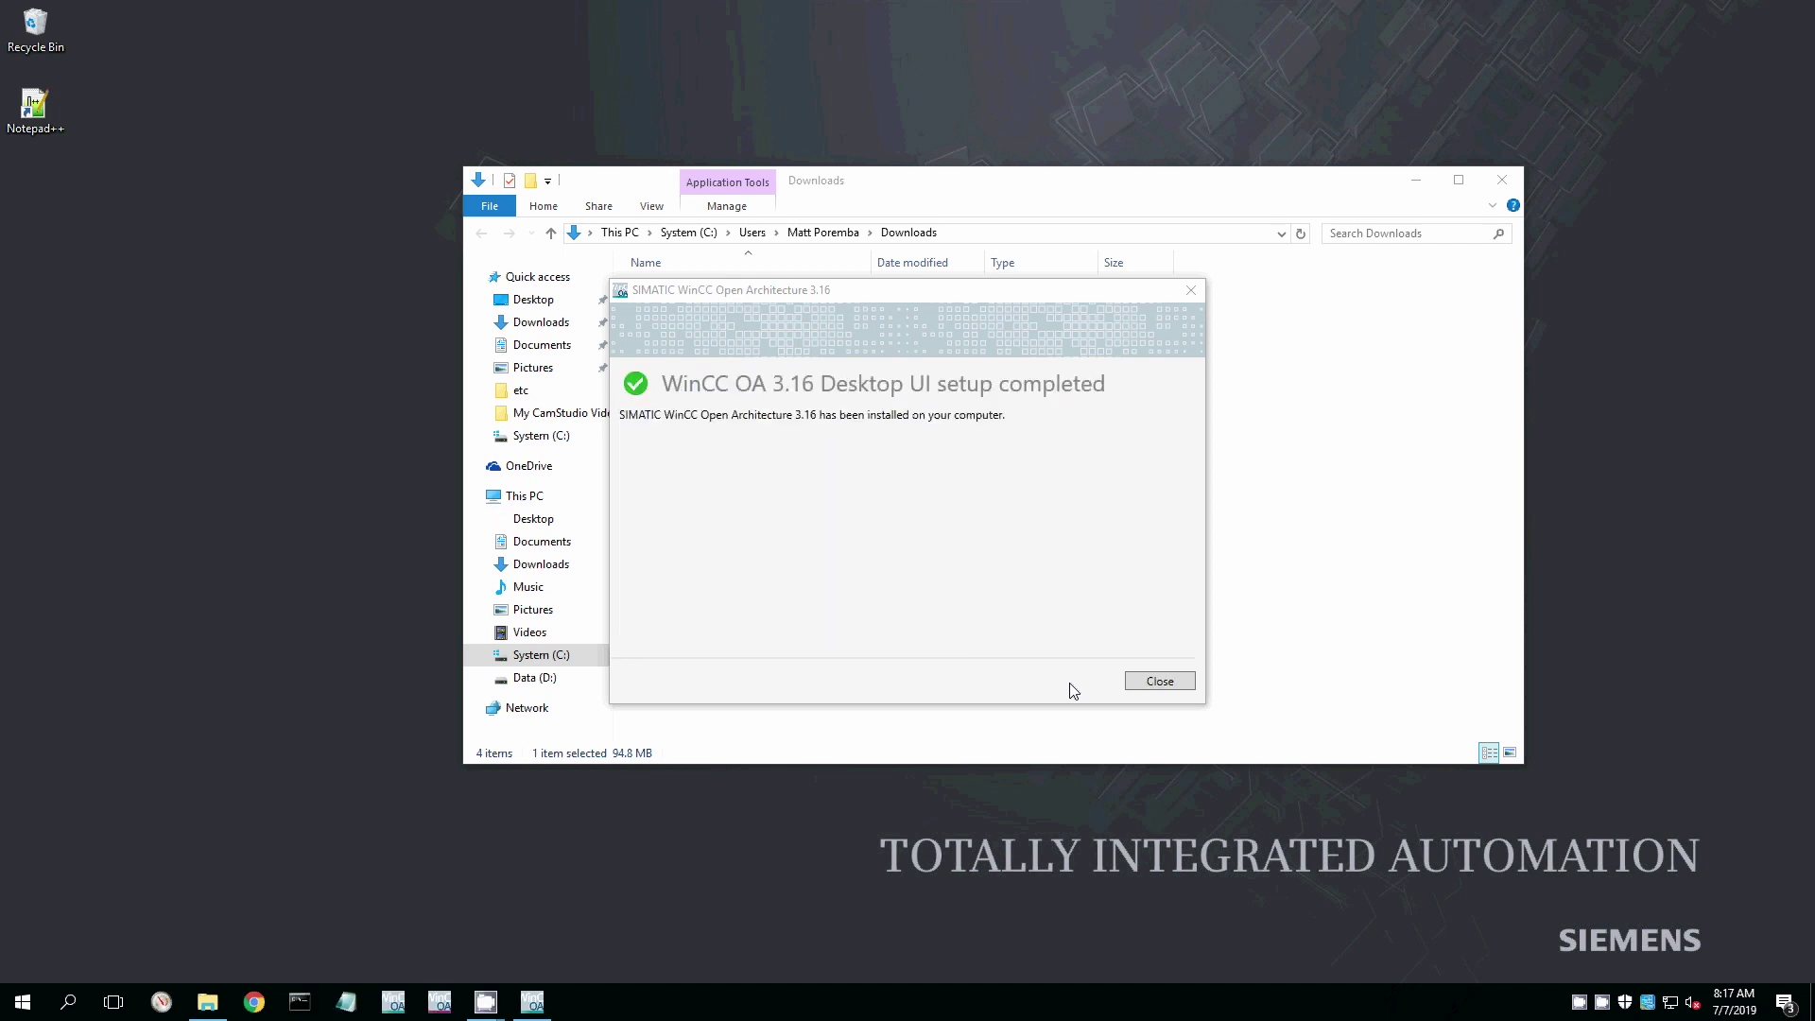
{"action": "key", "text": "Return"}
Launch WinCC OA Desktop UI 3.16 x64 through Windows search for 'desktop'.
{"action": "left_click", "coordinate": [68, 1004]}
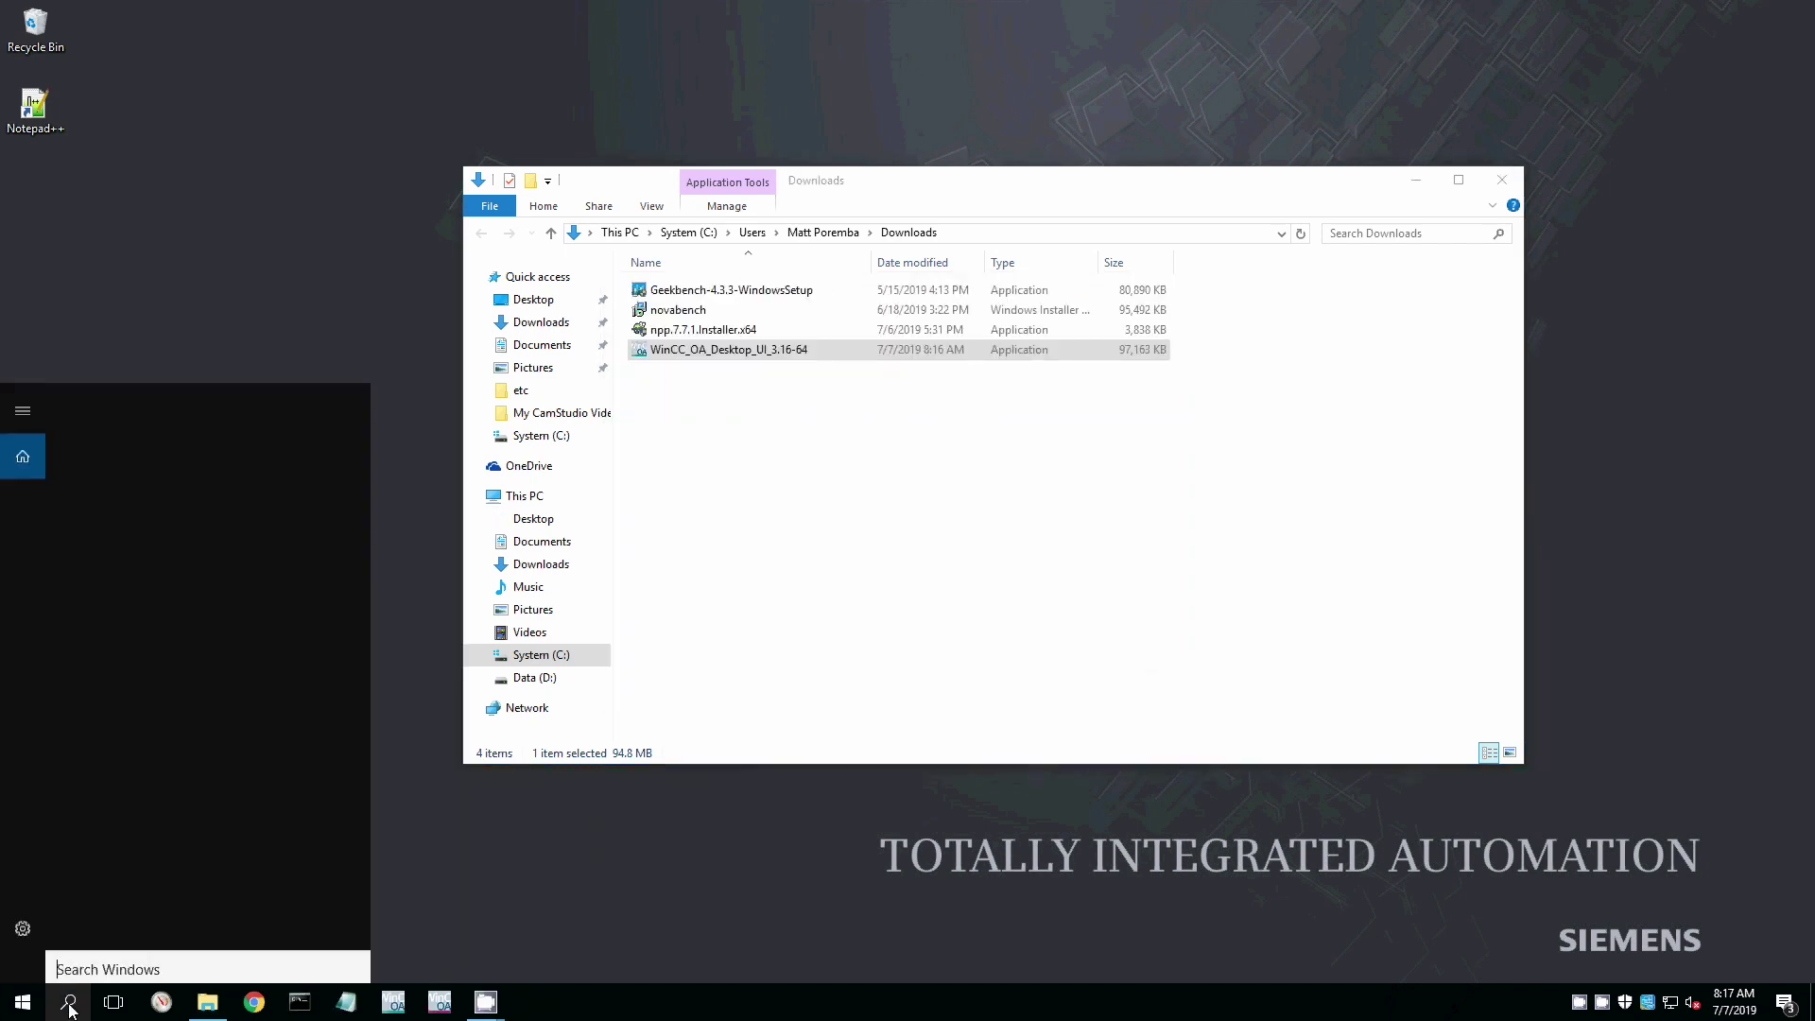
{"action": "type", "text": "de"}
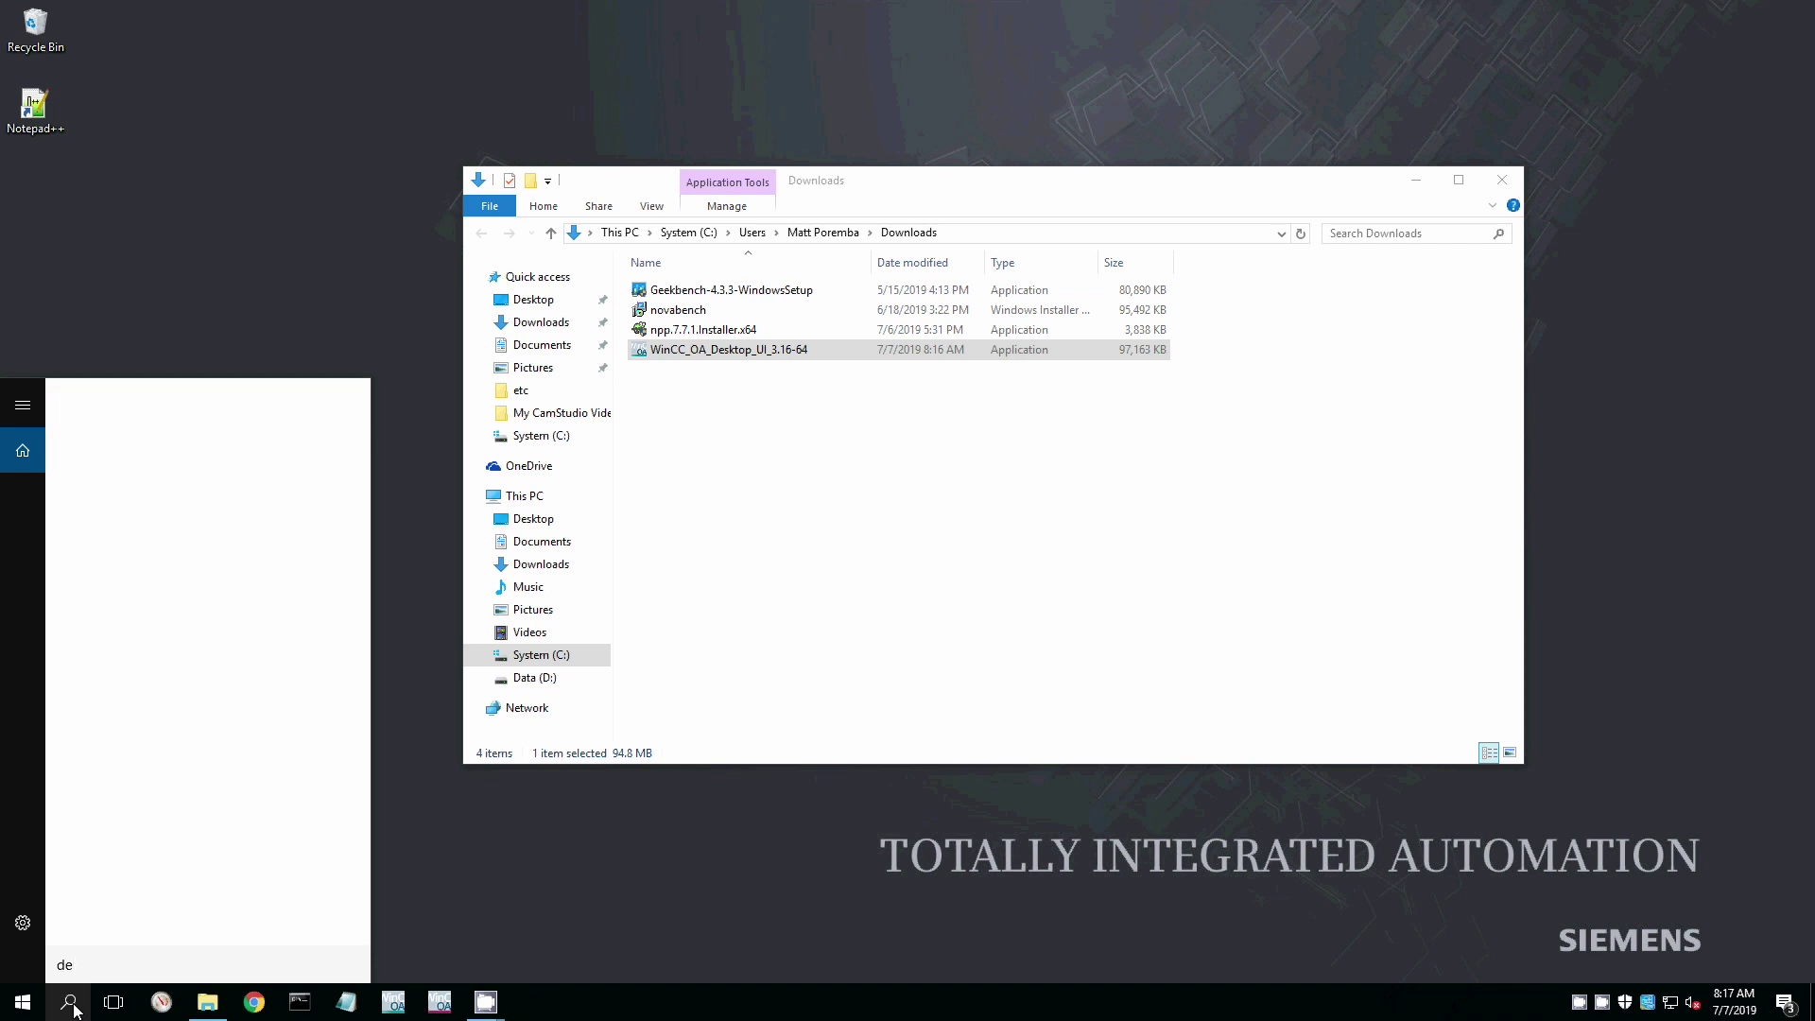
{"action": "type", "text": "sktop"}
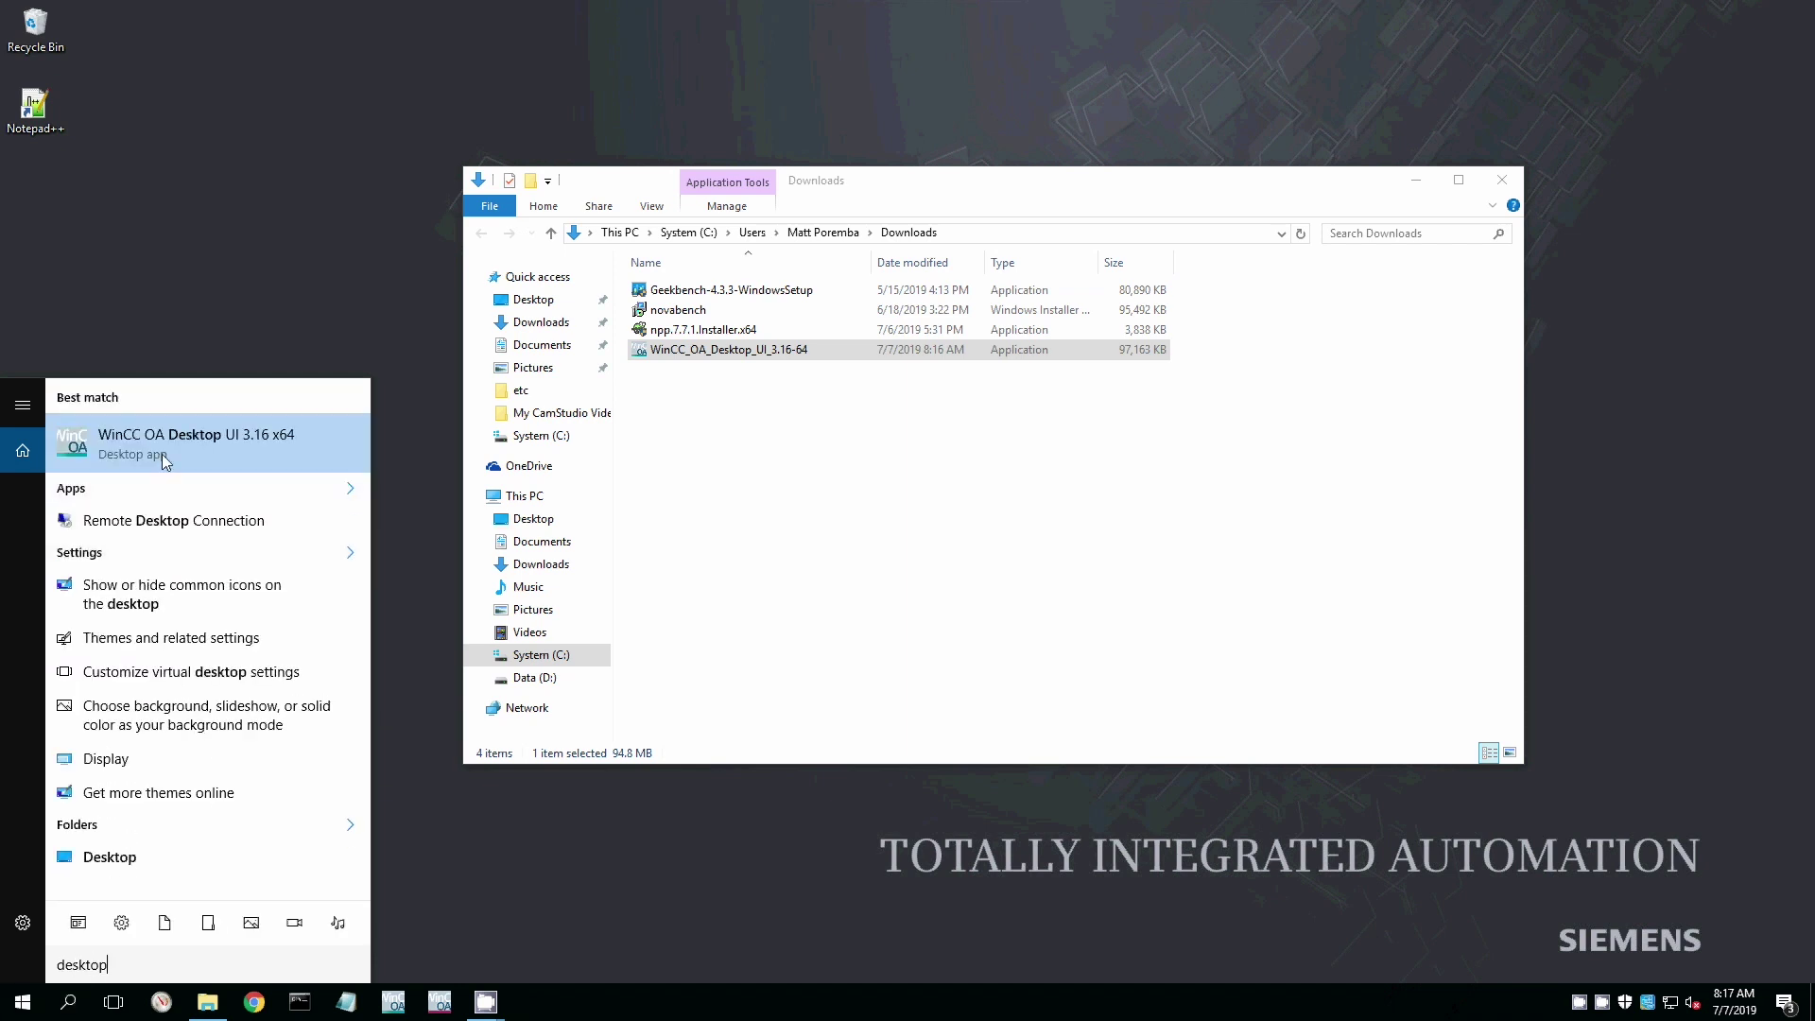
{"action": "left_click", "coordinate": [163, 454]}
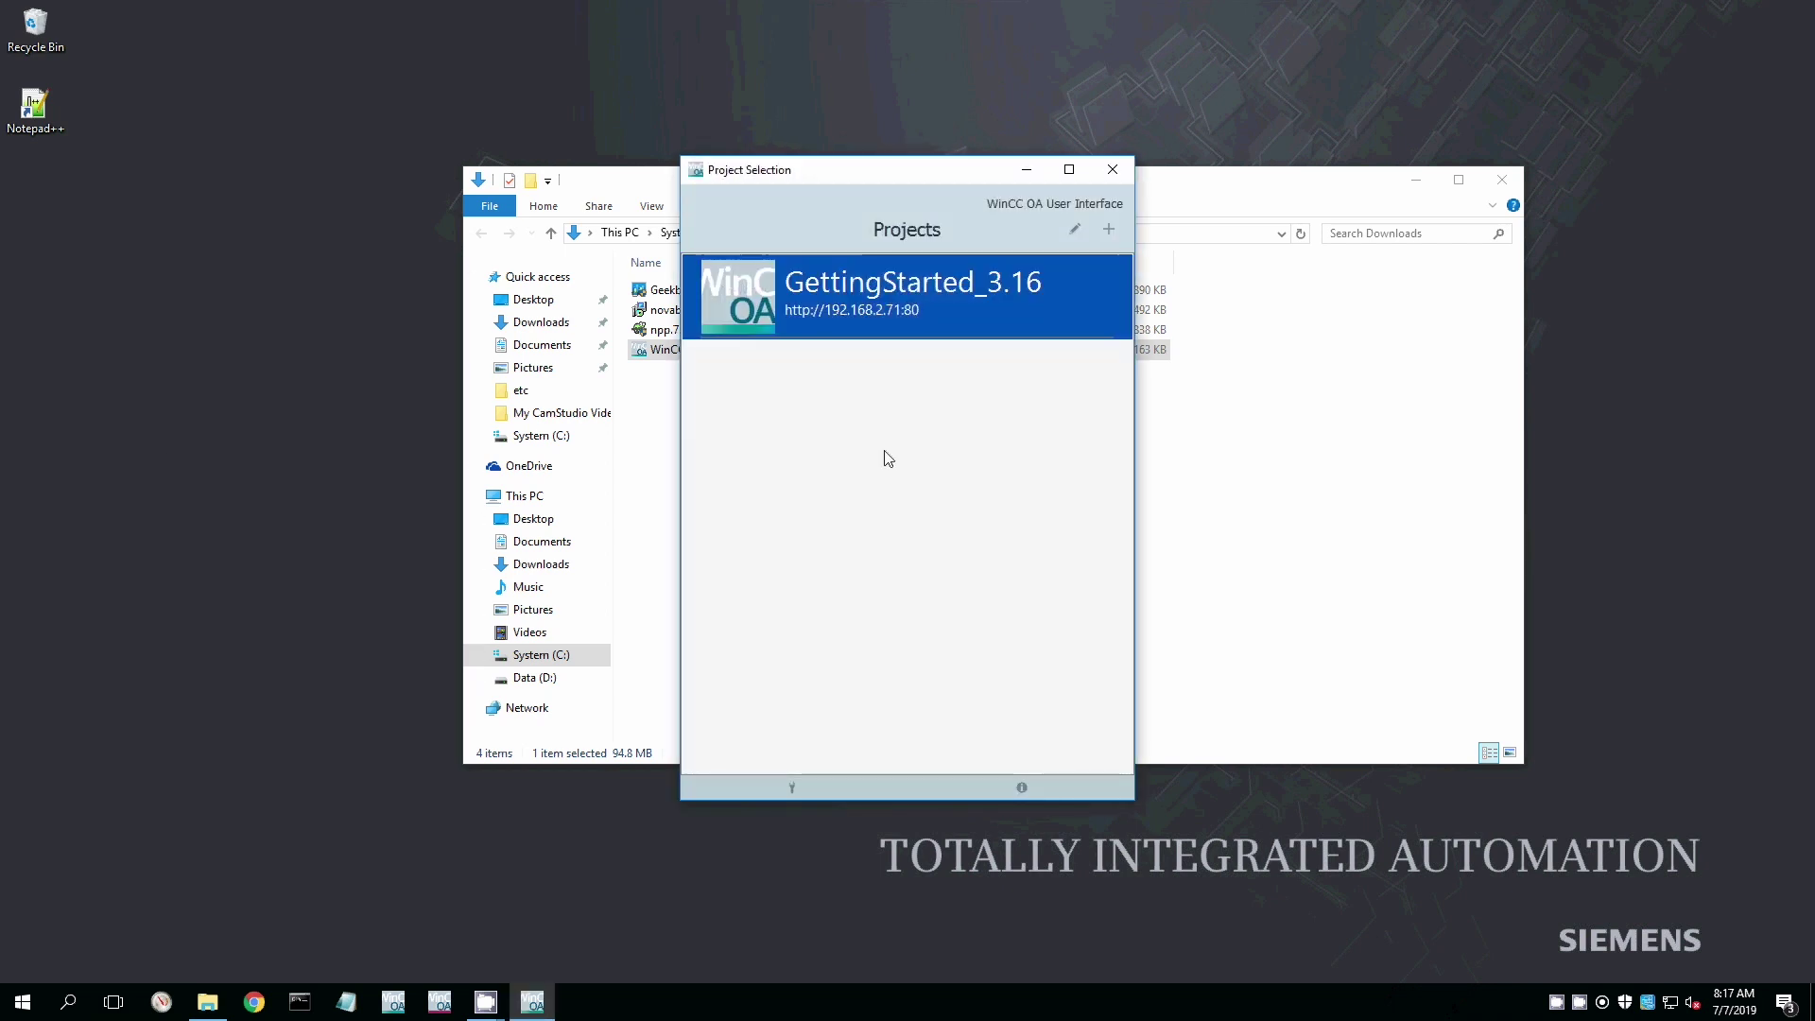
Review and confirm the GettingStarted_3.16 connection settings to 192.168.2.71.
{"action": "left_click", "coordinate": [1075, 229]}
{"action": "left_click", "coordinate": [947, 297]}
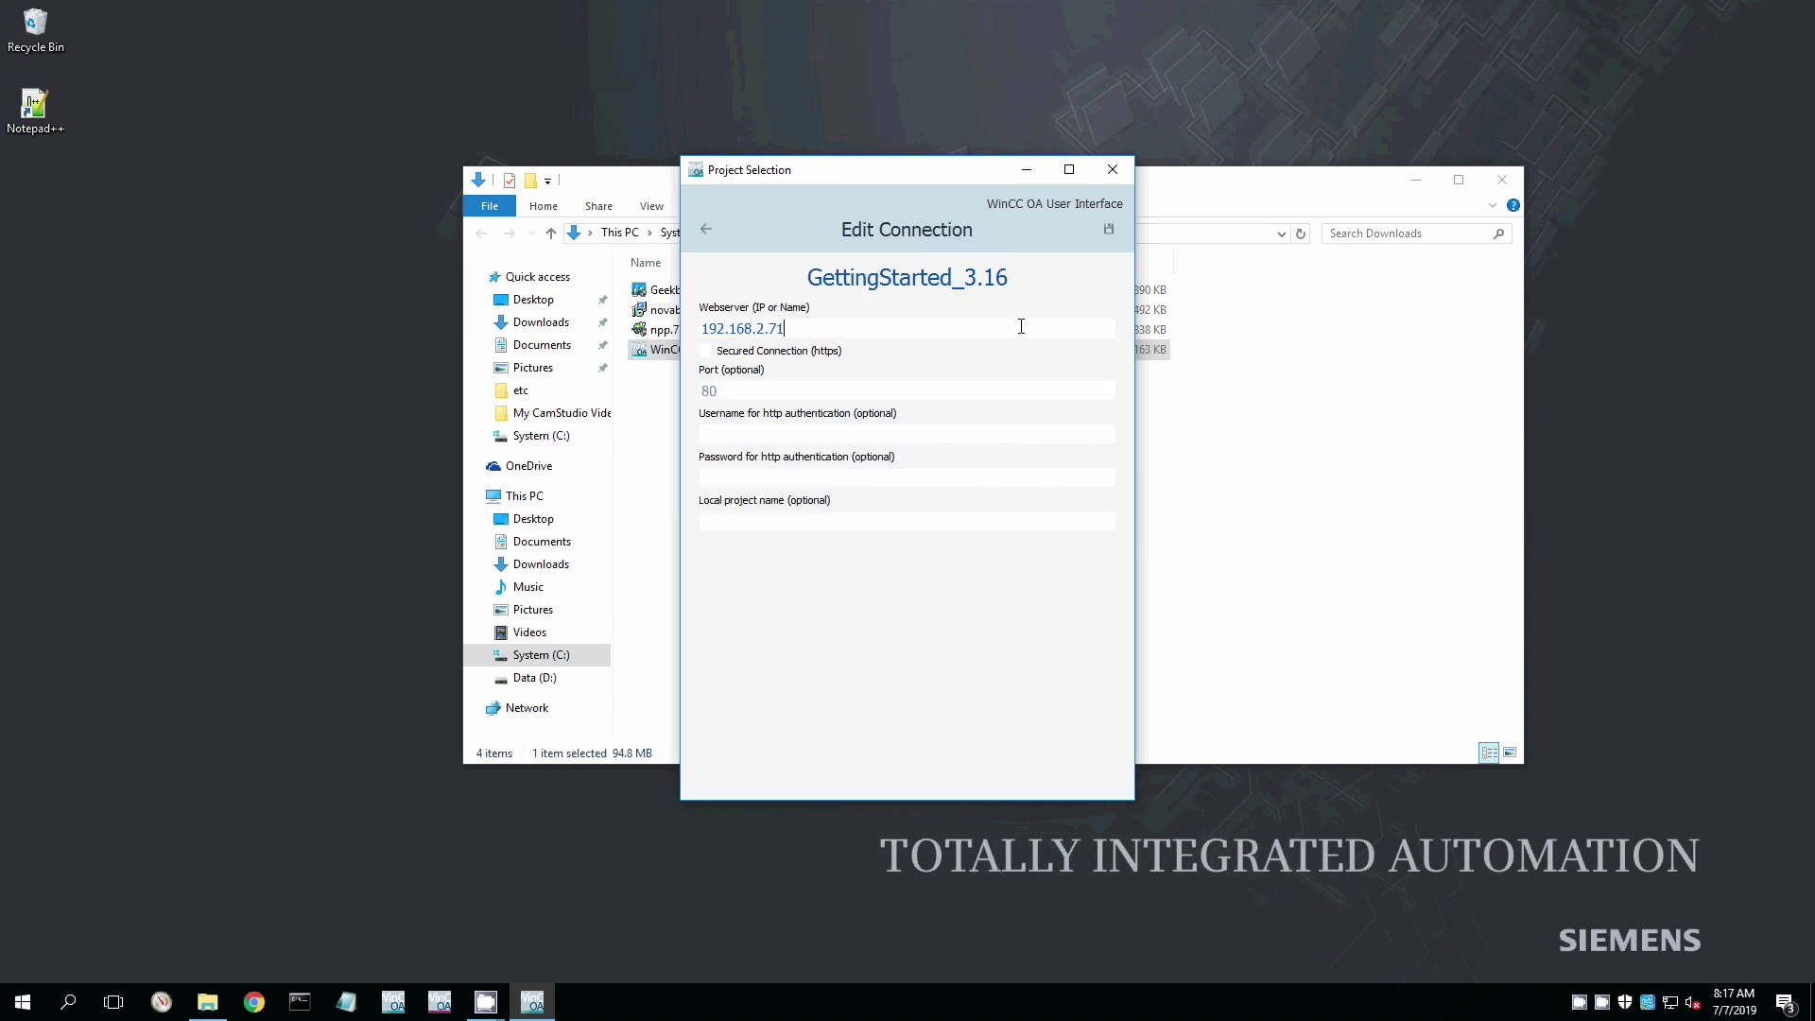
{"action": "left_click", "coordinate": [1104, 223]}
Create a desktop shortcut for GettingStarted_3.16 and close the Project Selection window.
{"action": "right_click", "coordinate": [930, 291]}
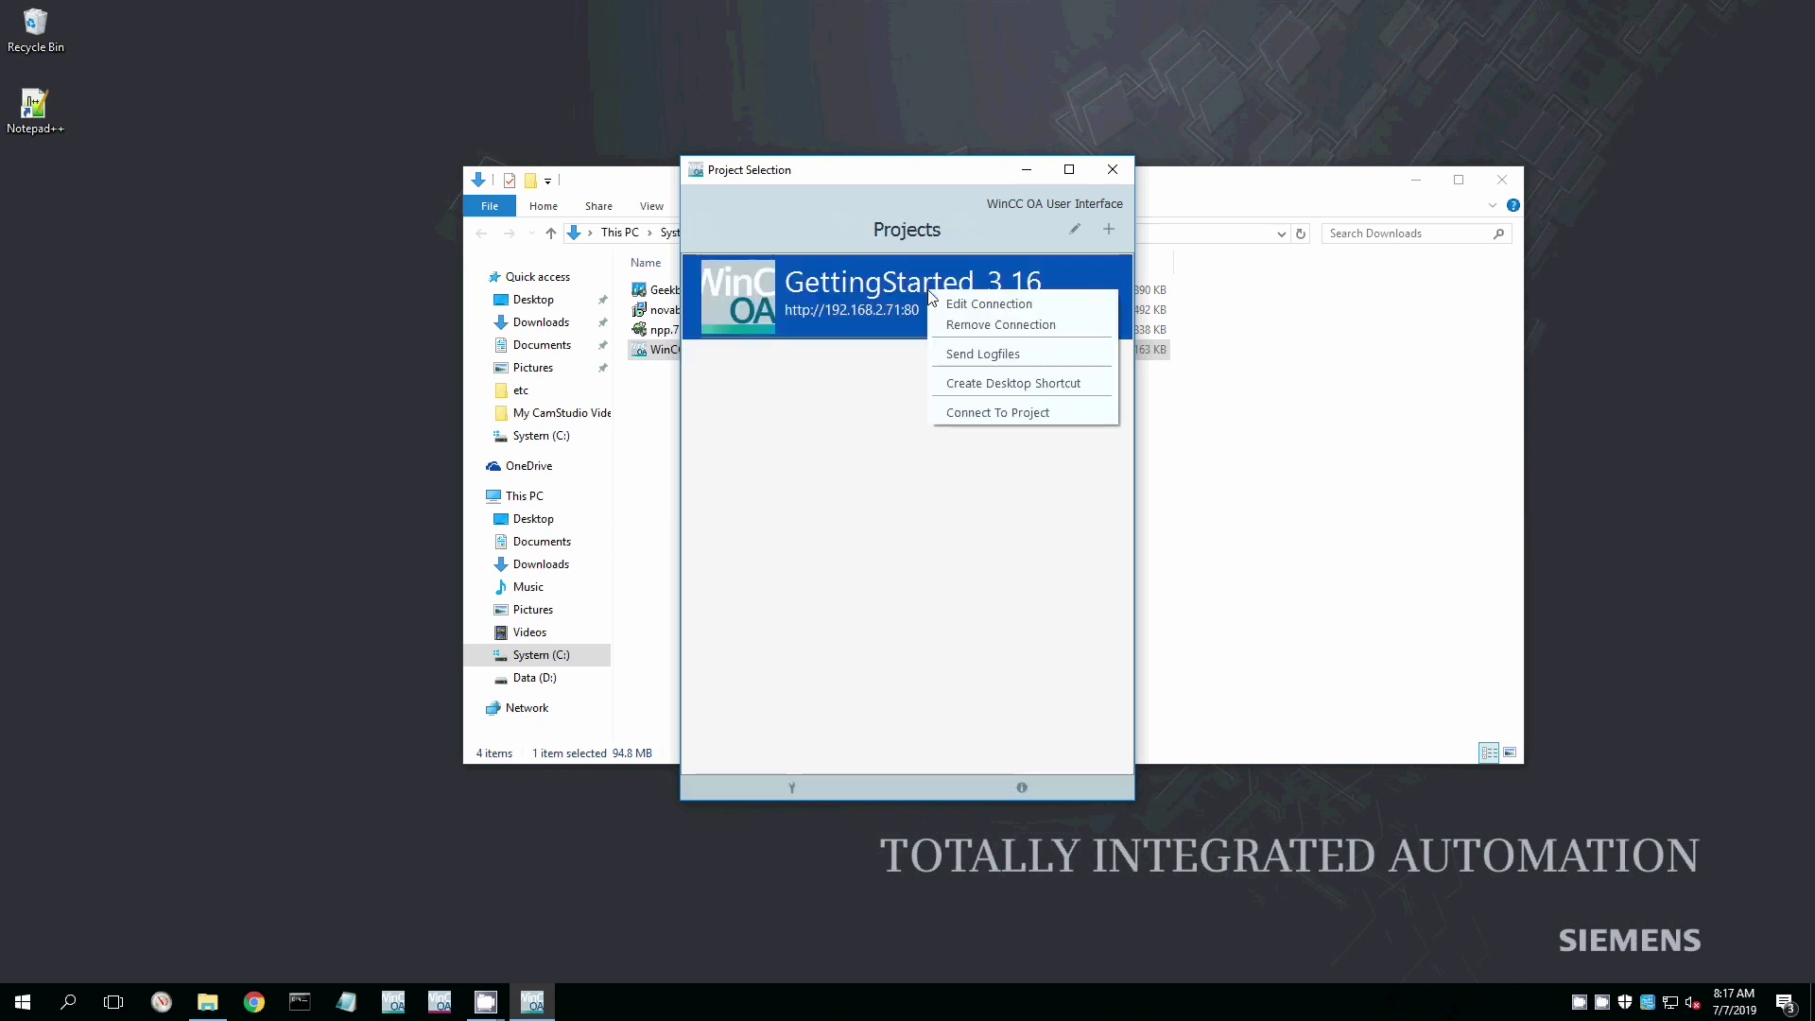
{"action": "left_click", "coordinate": [1003, 380]}
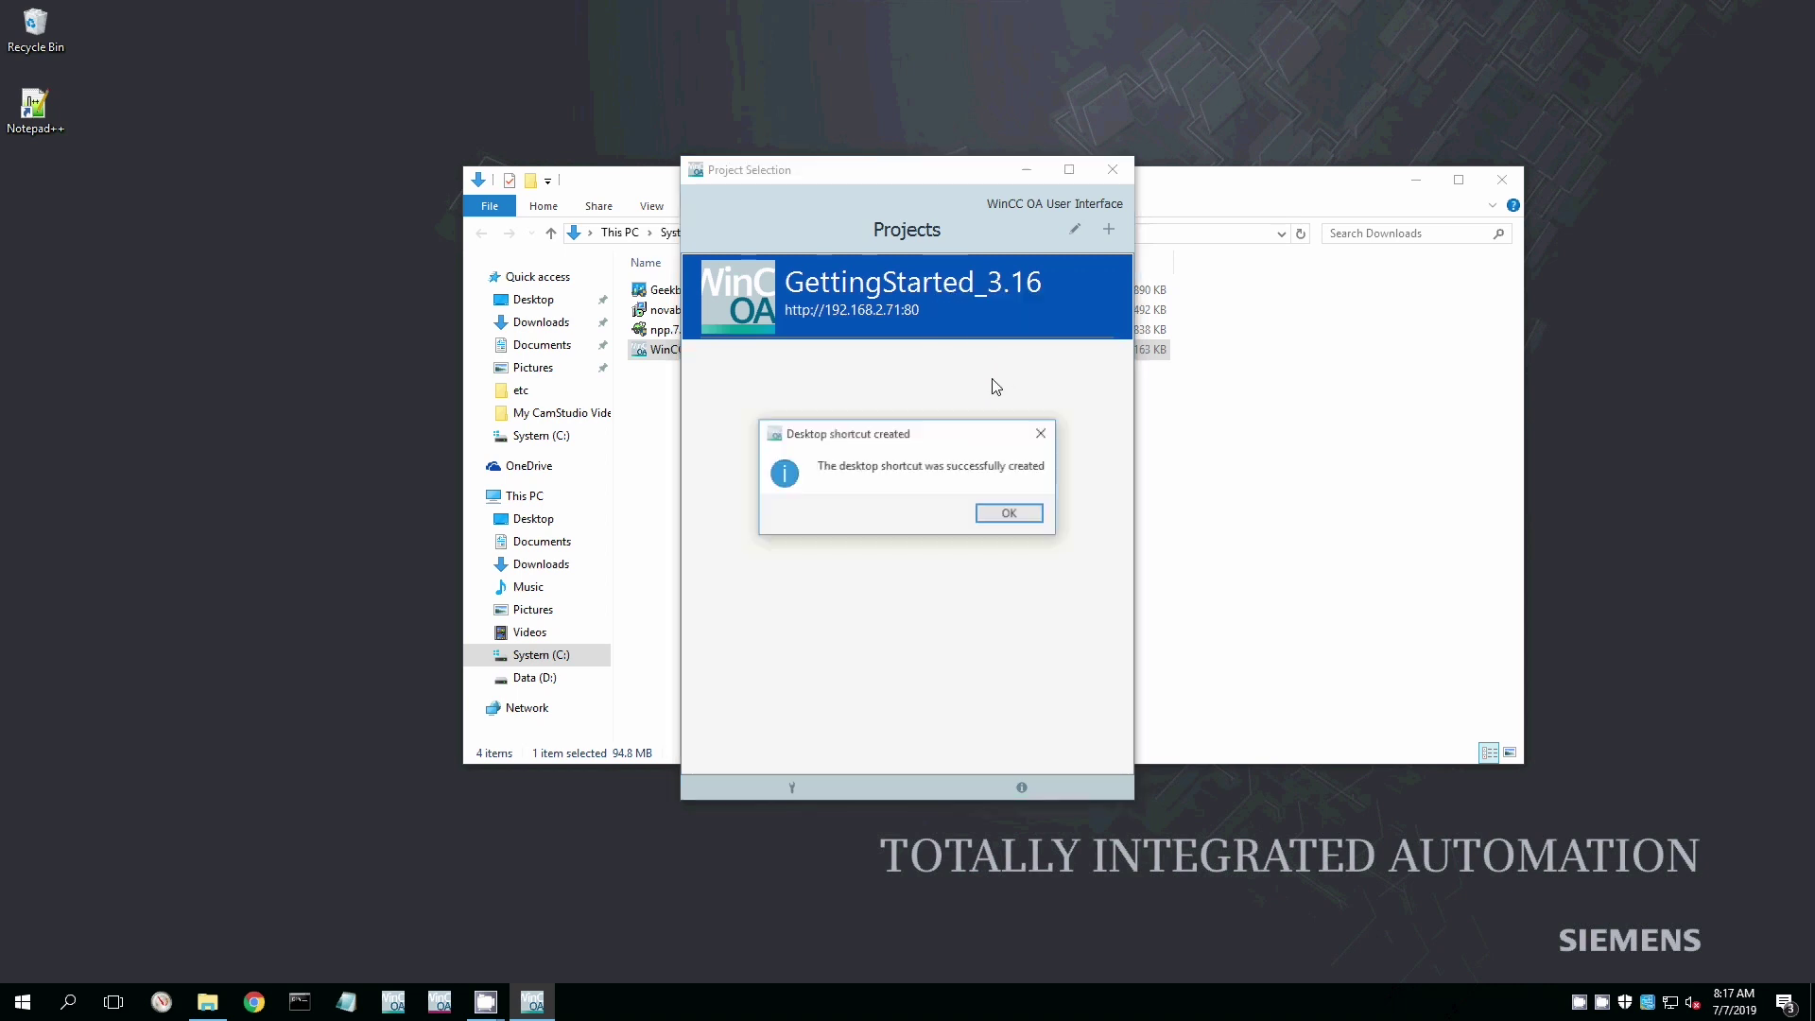
{"action": "key", "text": "Return"}
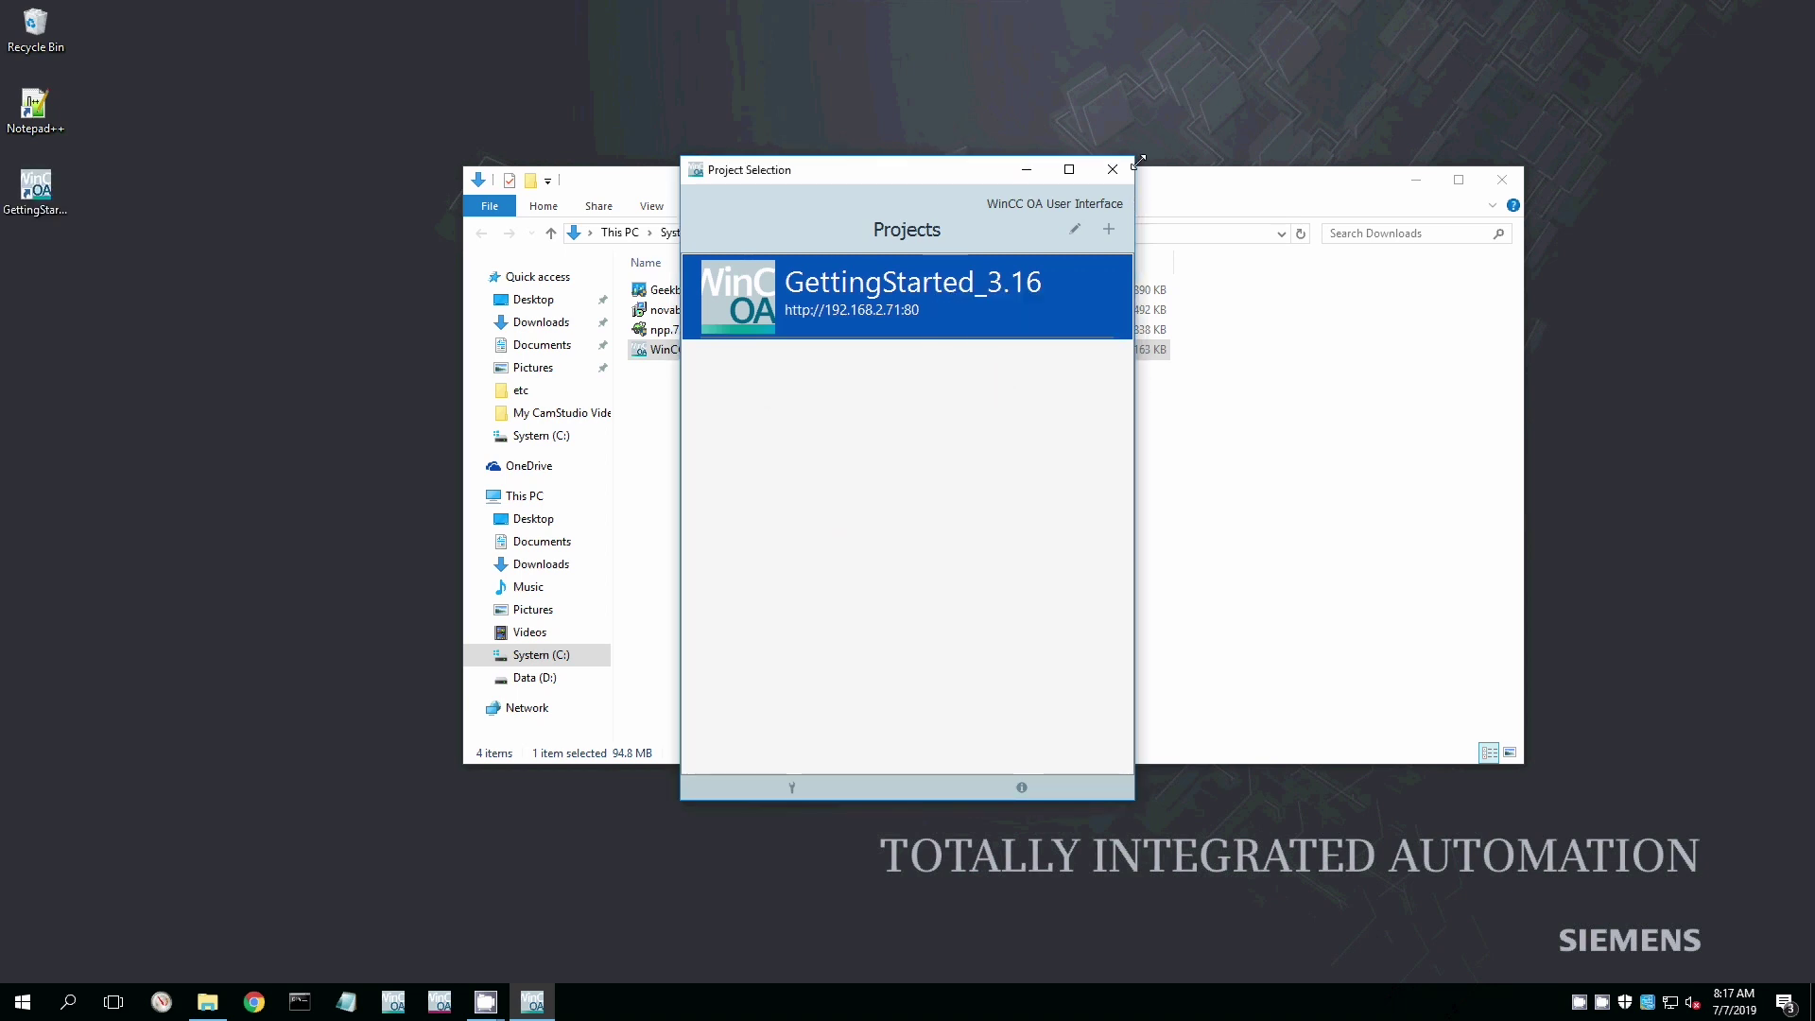
{"action": "left_click", "coordinate": [1113, 169]}
Start the GettingStarted_3.16 project from its desktop shortcut and log in as root.
{"action": "left_click", "coordinate": [53, 196]}
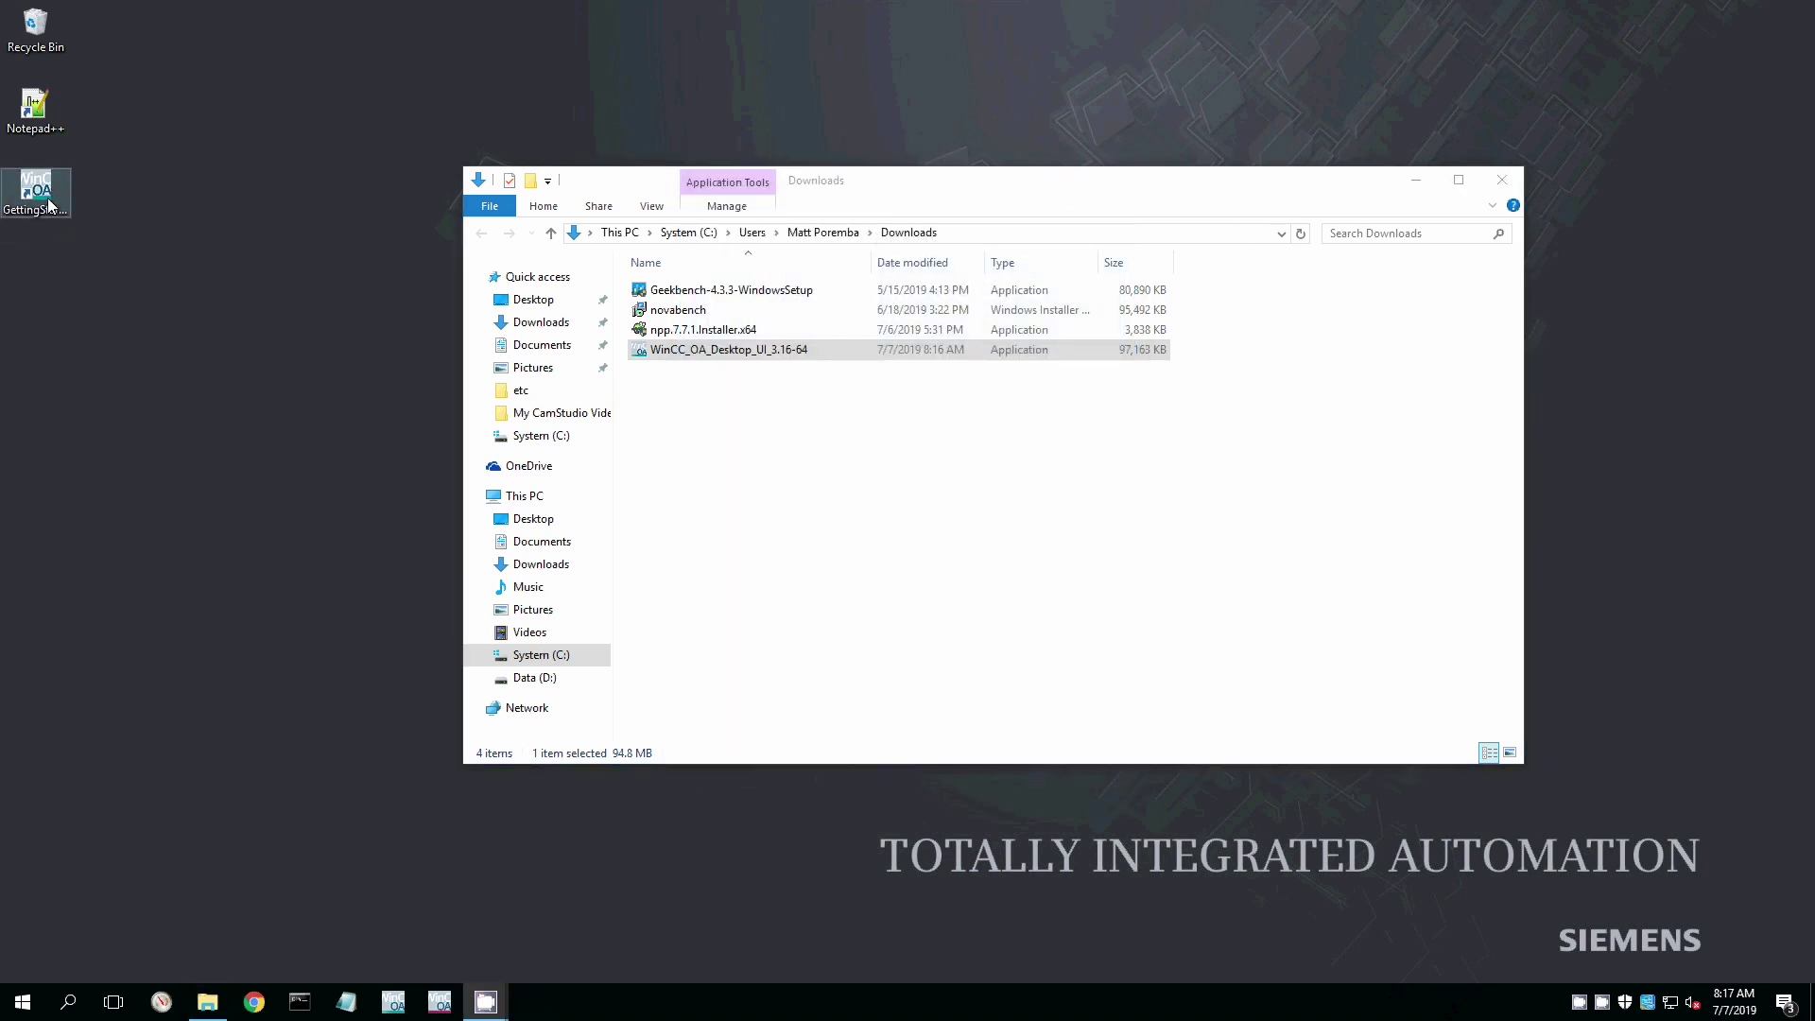
{"action": "double_click", "coordinate": [43, 185]}
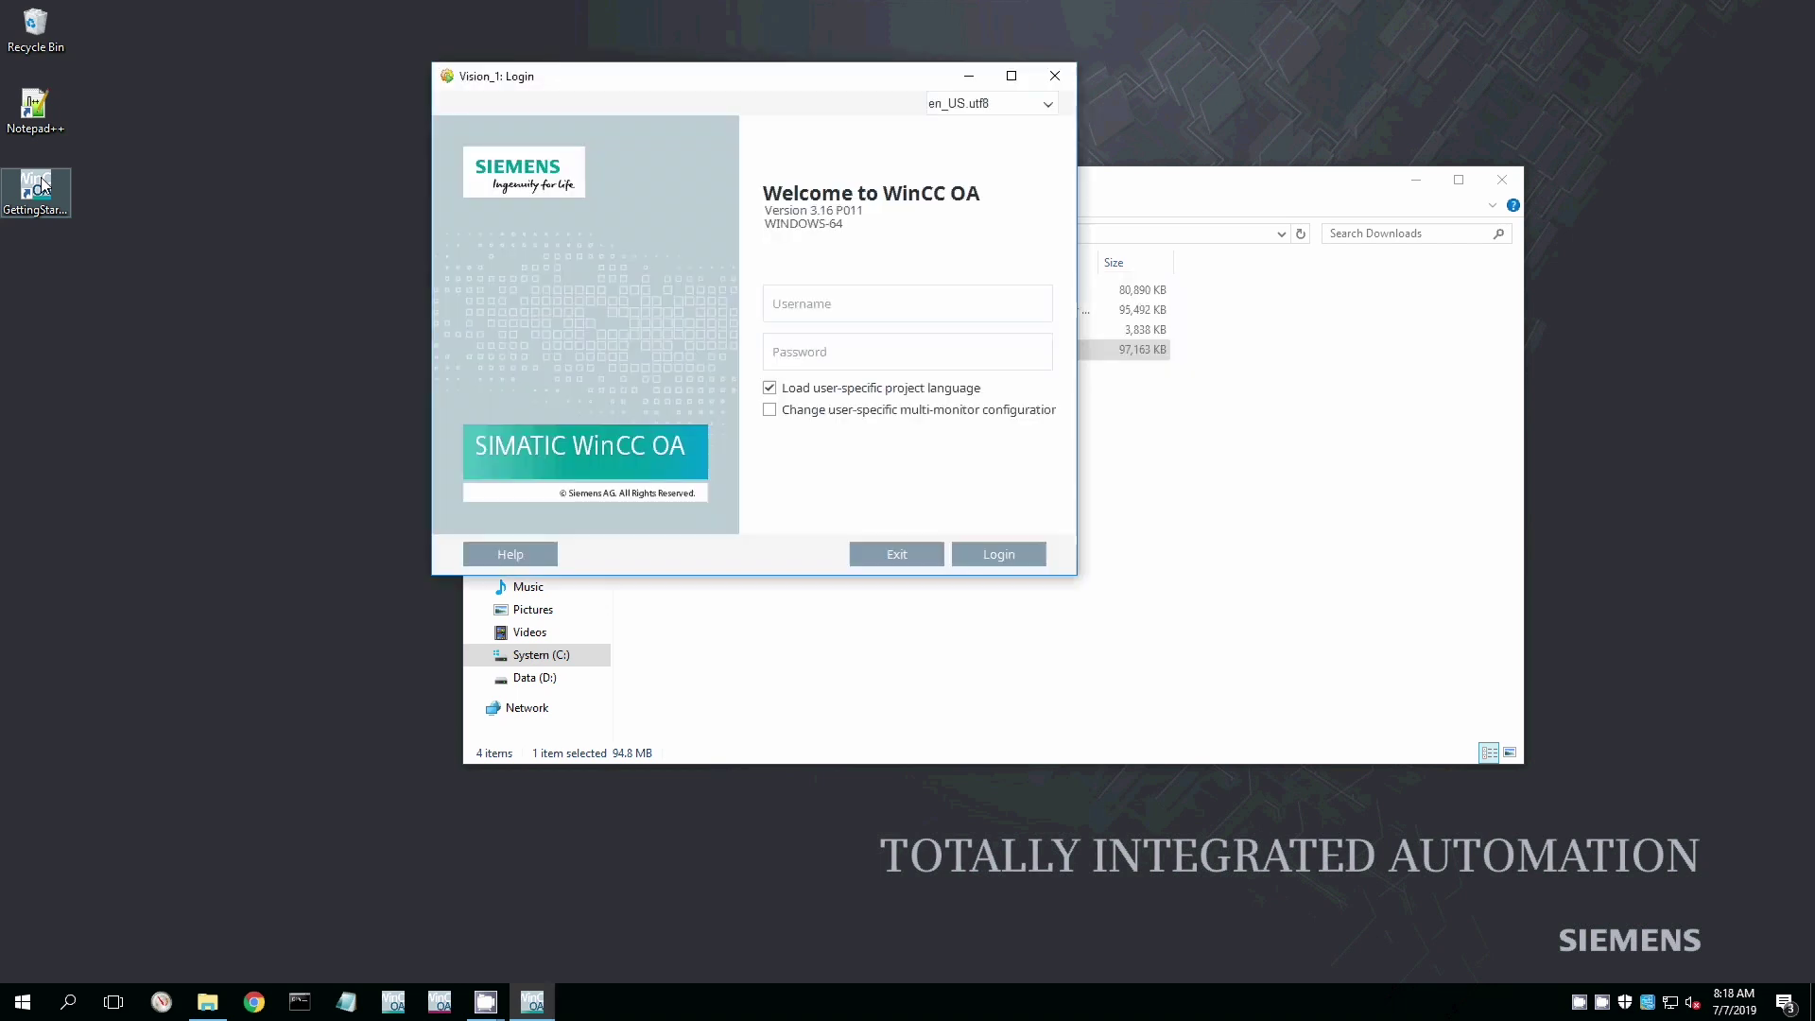
{"action": "type", "text": "roo"}
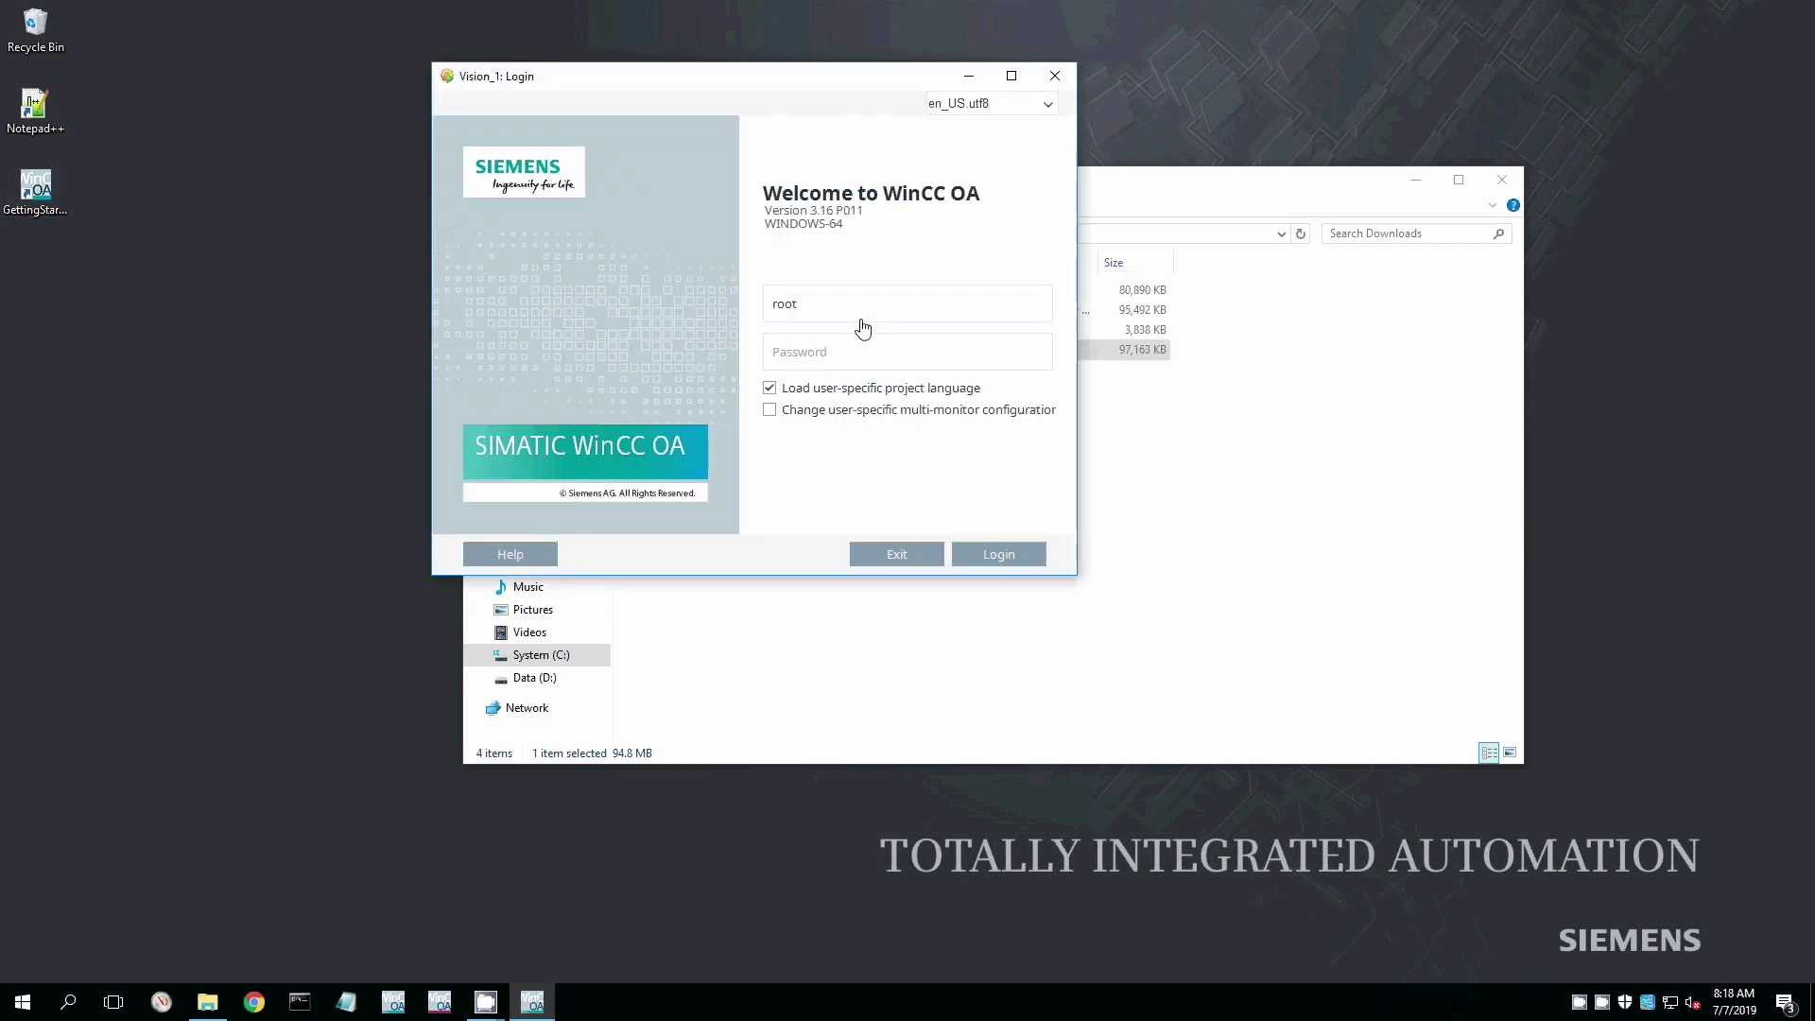
{"action": "type", "text": "t"}
{"action": "left_click", "coordinate": [1014, 559]}
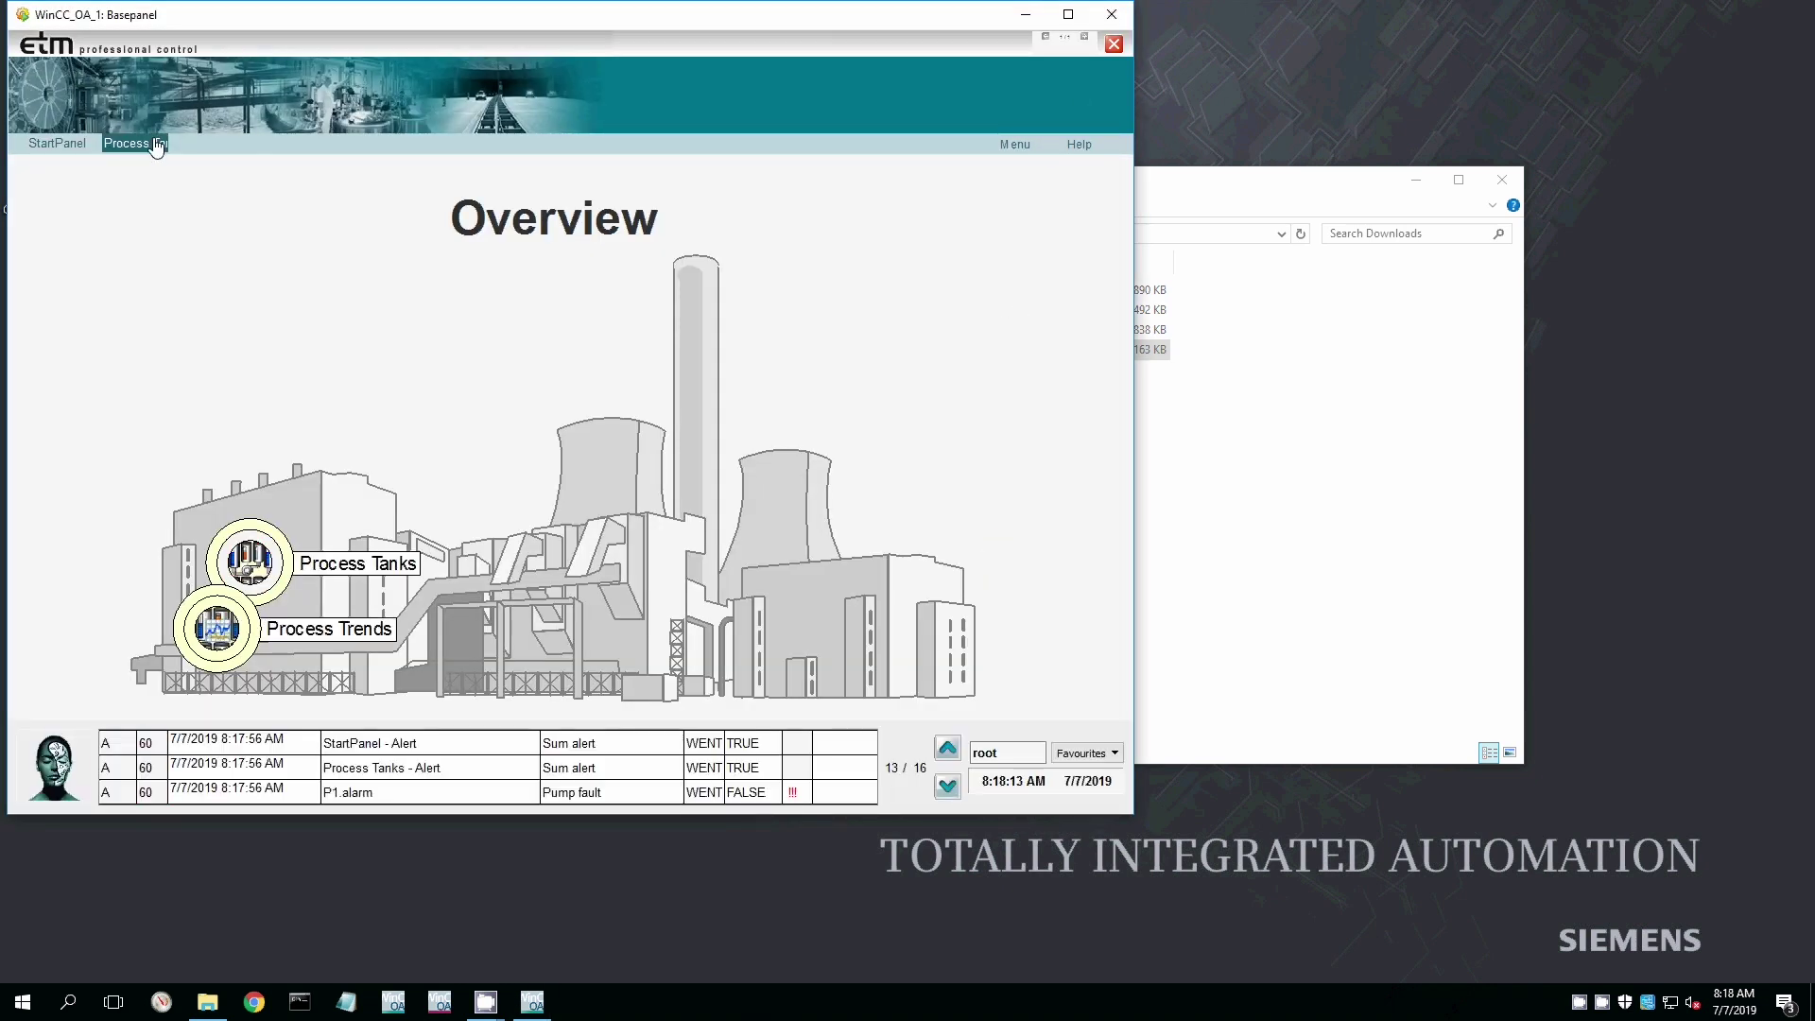
Maximise the Basepanel, open Process Trends, and pan the time axis to 8:17:10–8:19:50.
{"action": "left_click", "coordinate": [1068, 15]}
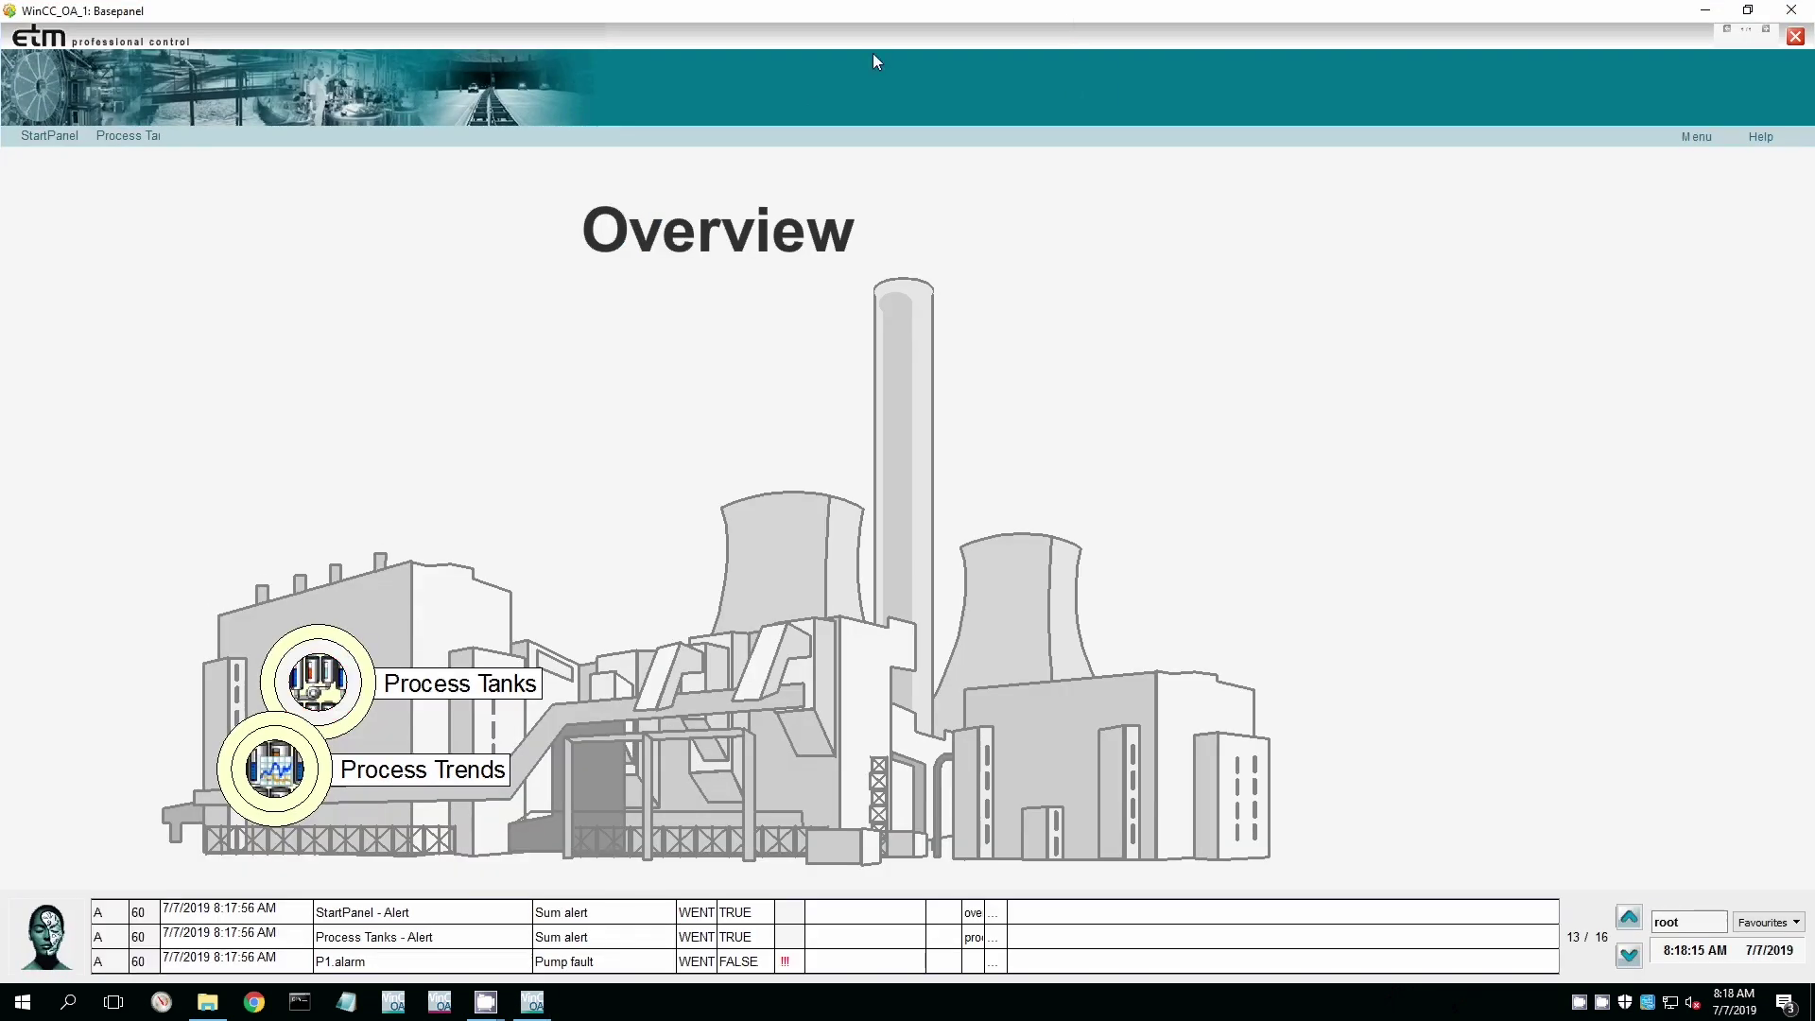
{"action": "left_click", "coordinate": [290, 769]}
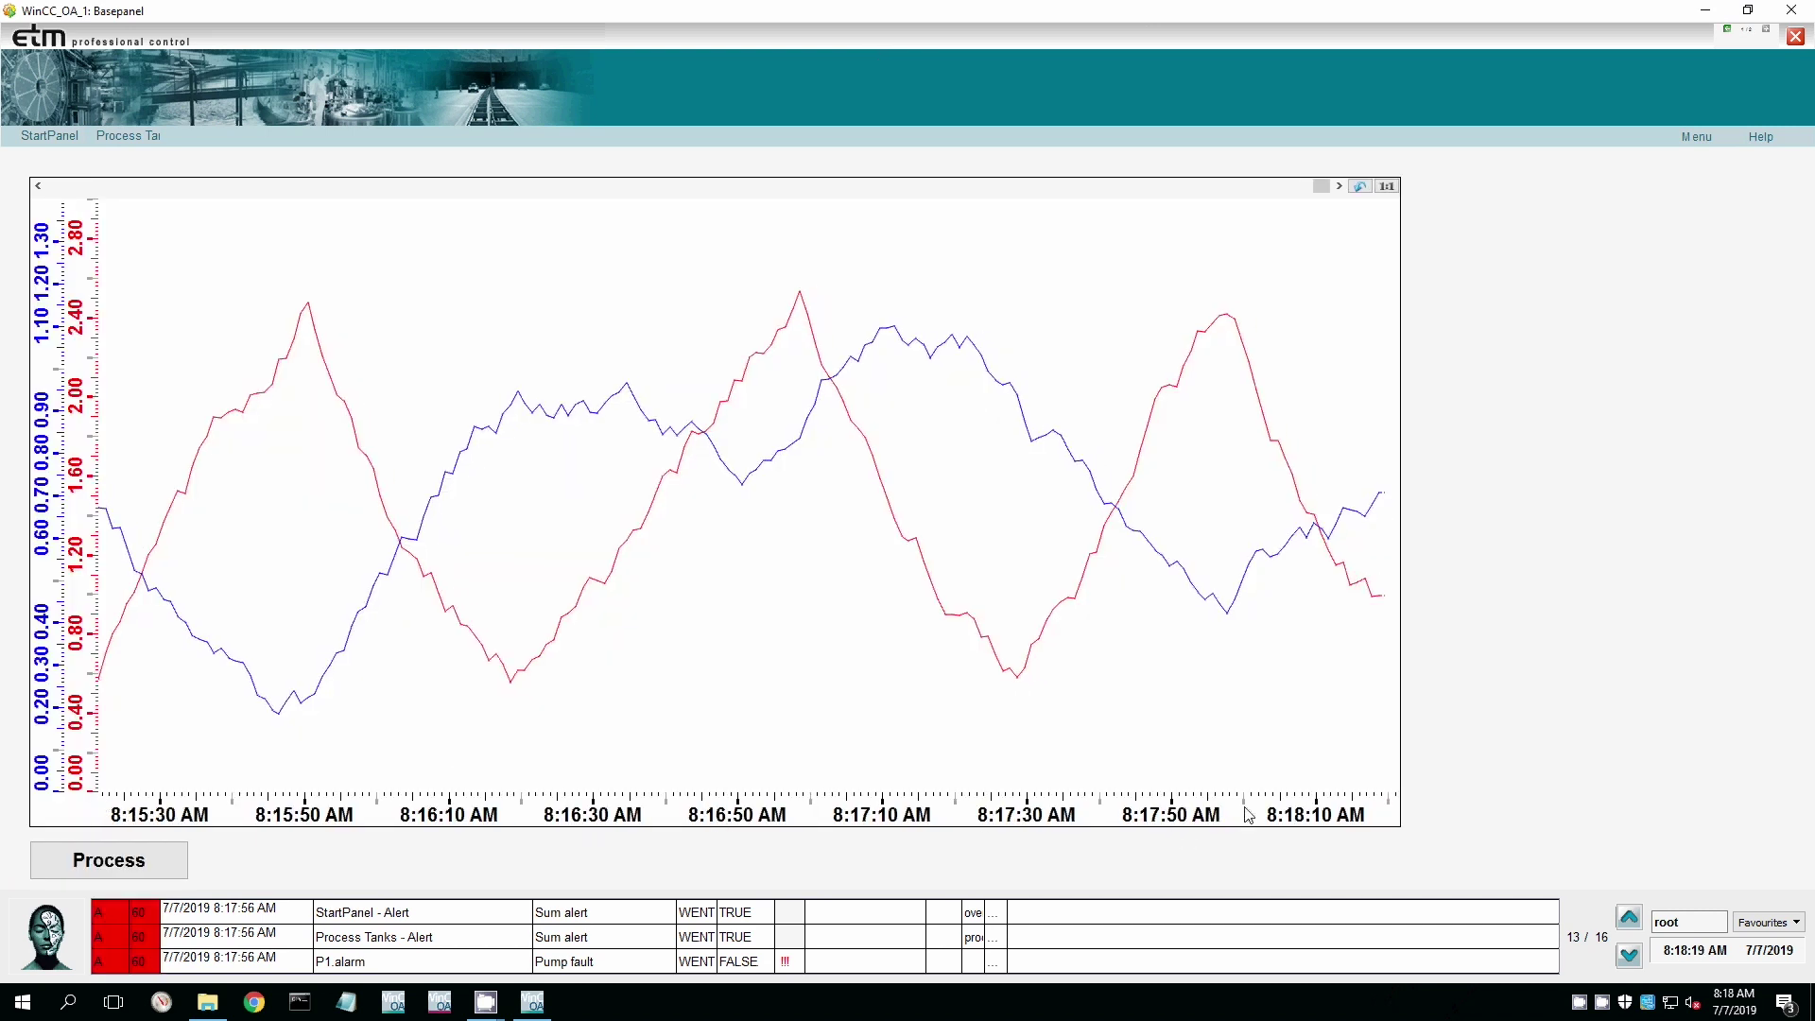
{"action": "left_click_drag", "start_coordinate": [1248, 815], "coordinate": [527, 749]}
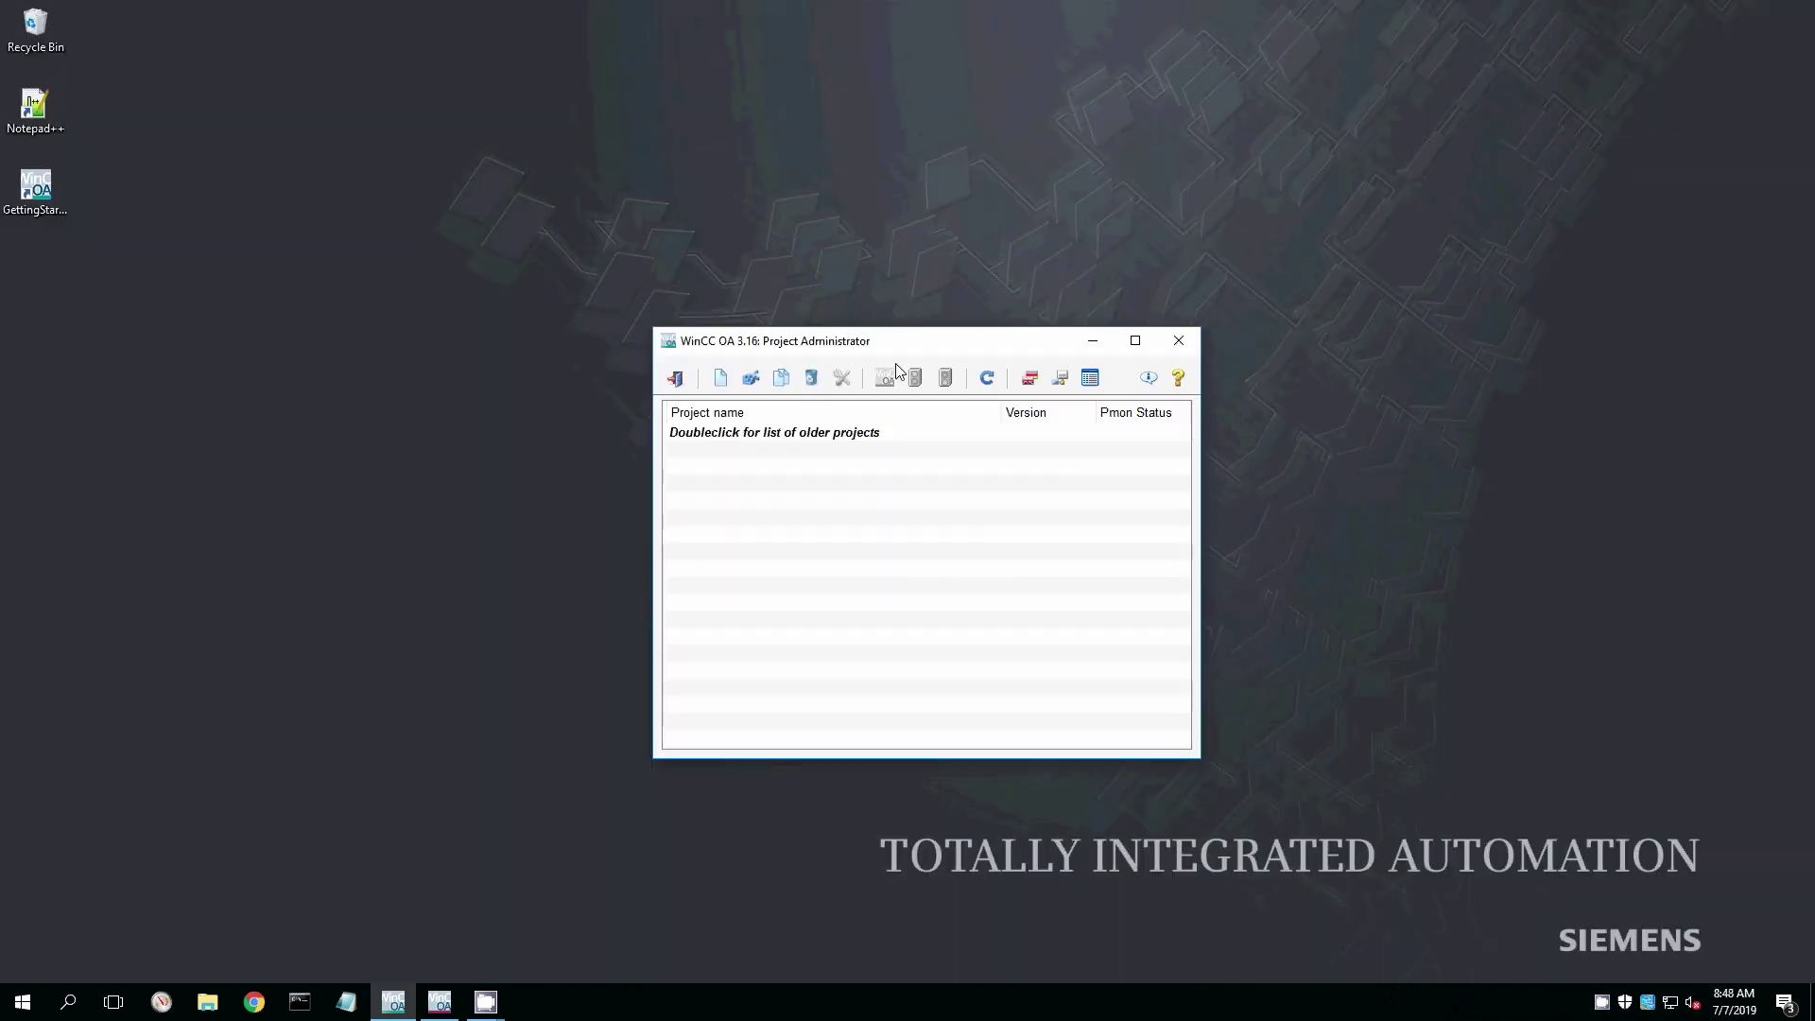
Start a new distributed project in Project Administrator and advance to its distributed settings.
{"action": "left_click", "coordinate": [720, 378]}
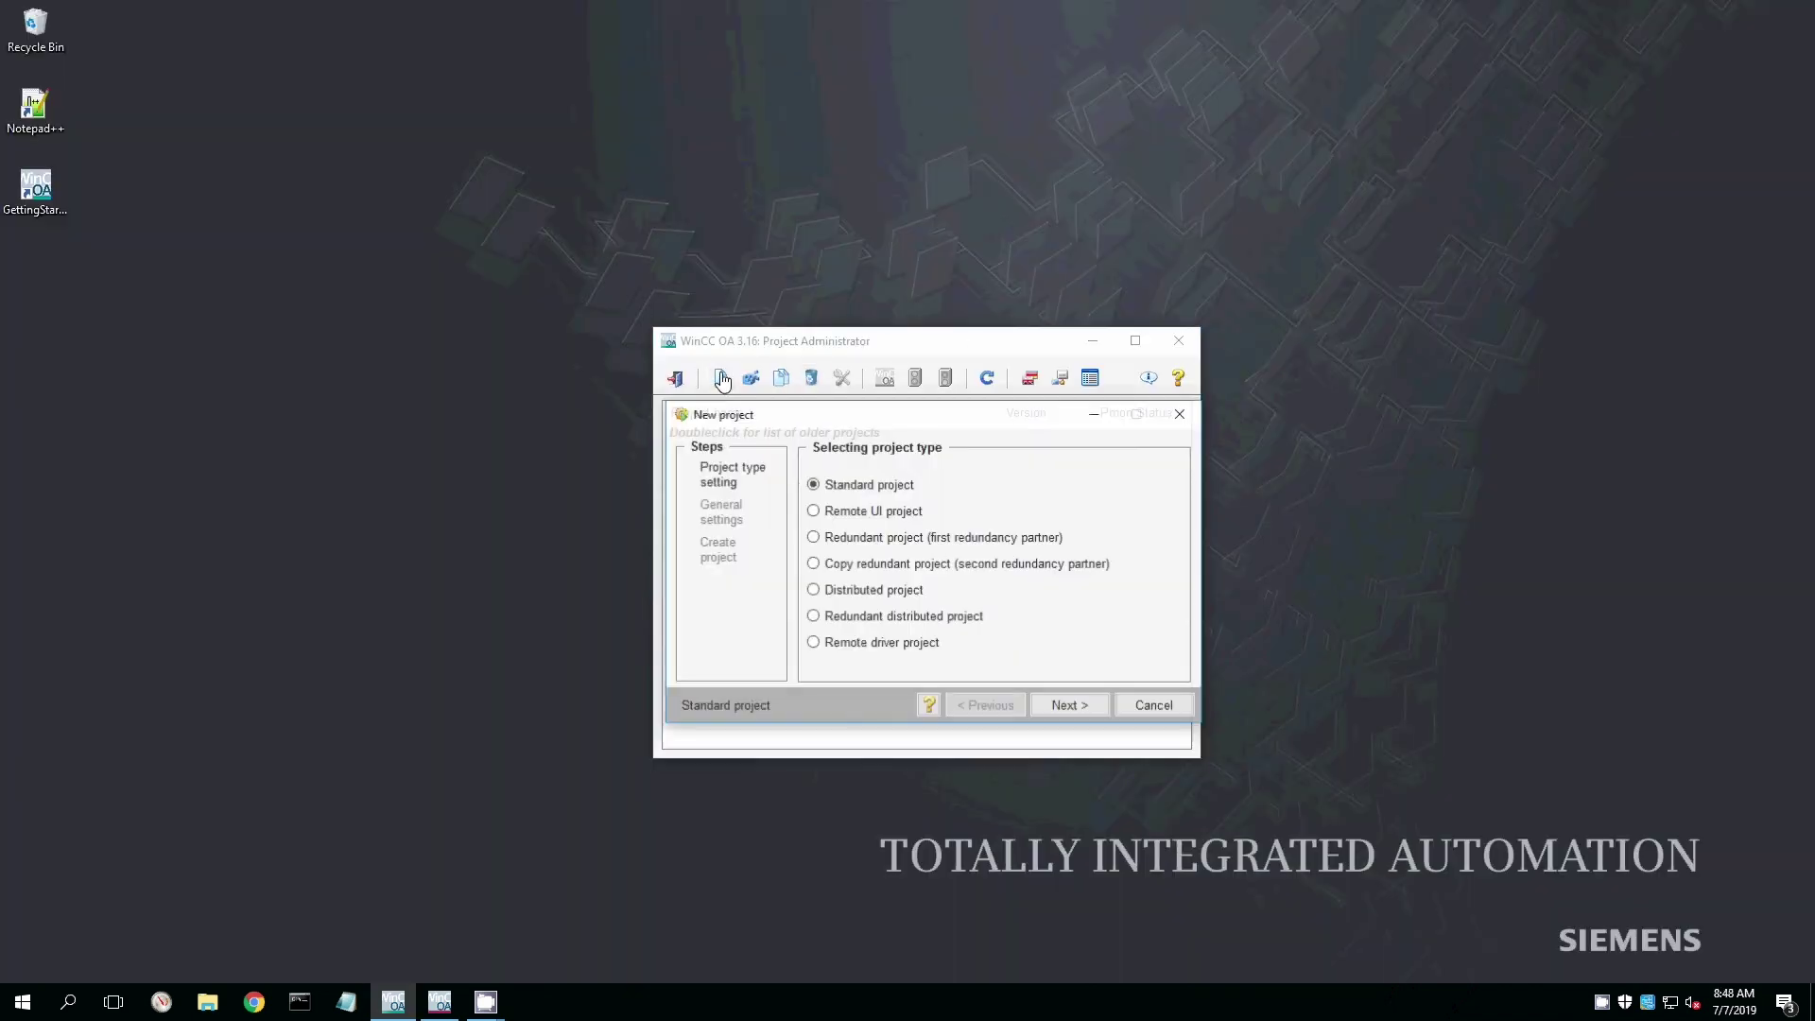
{"action": "left_click", "coordinate": [825, 591]}
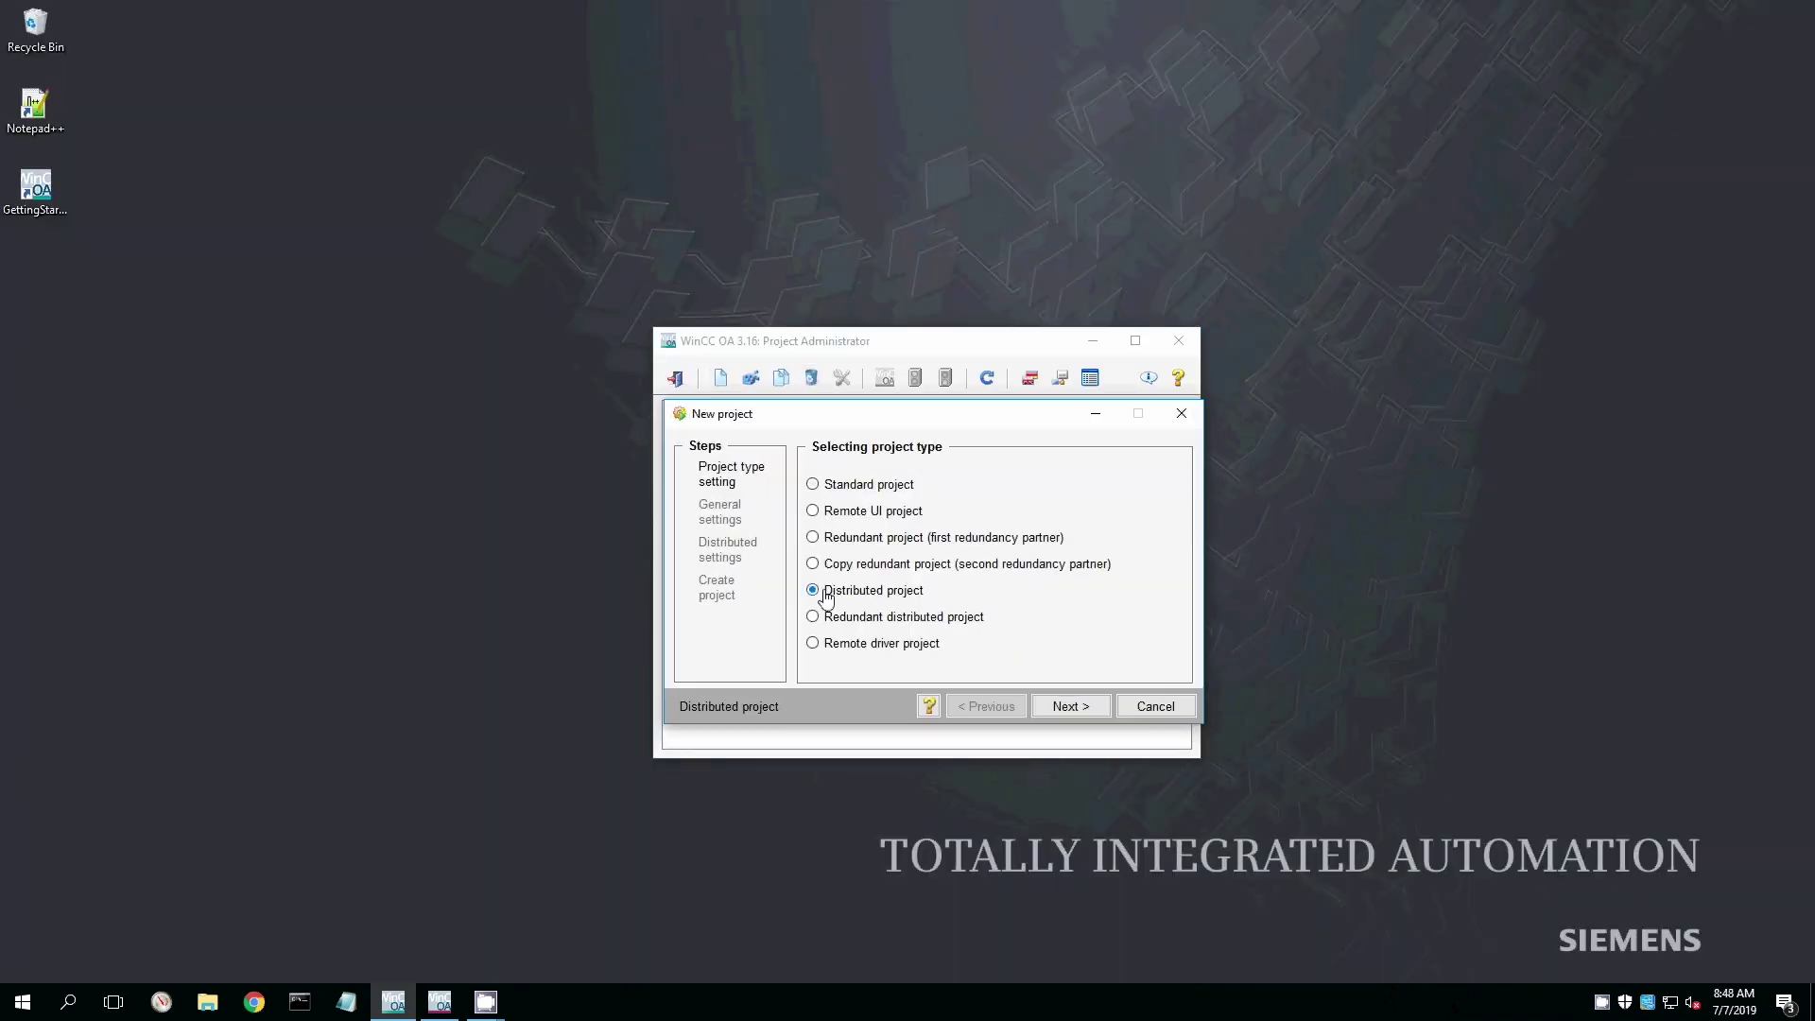
{"action": "left_click", "coordinate": [1065, 707]}
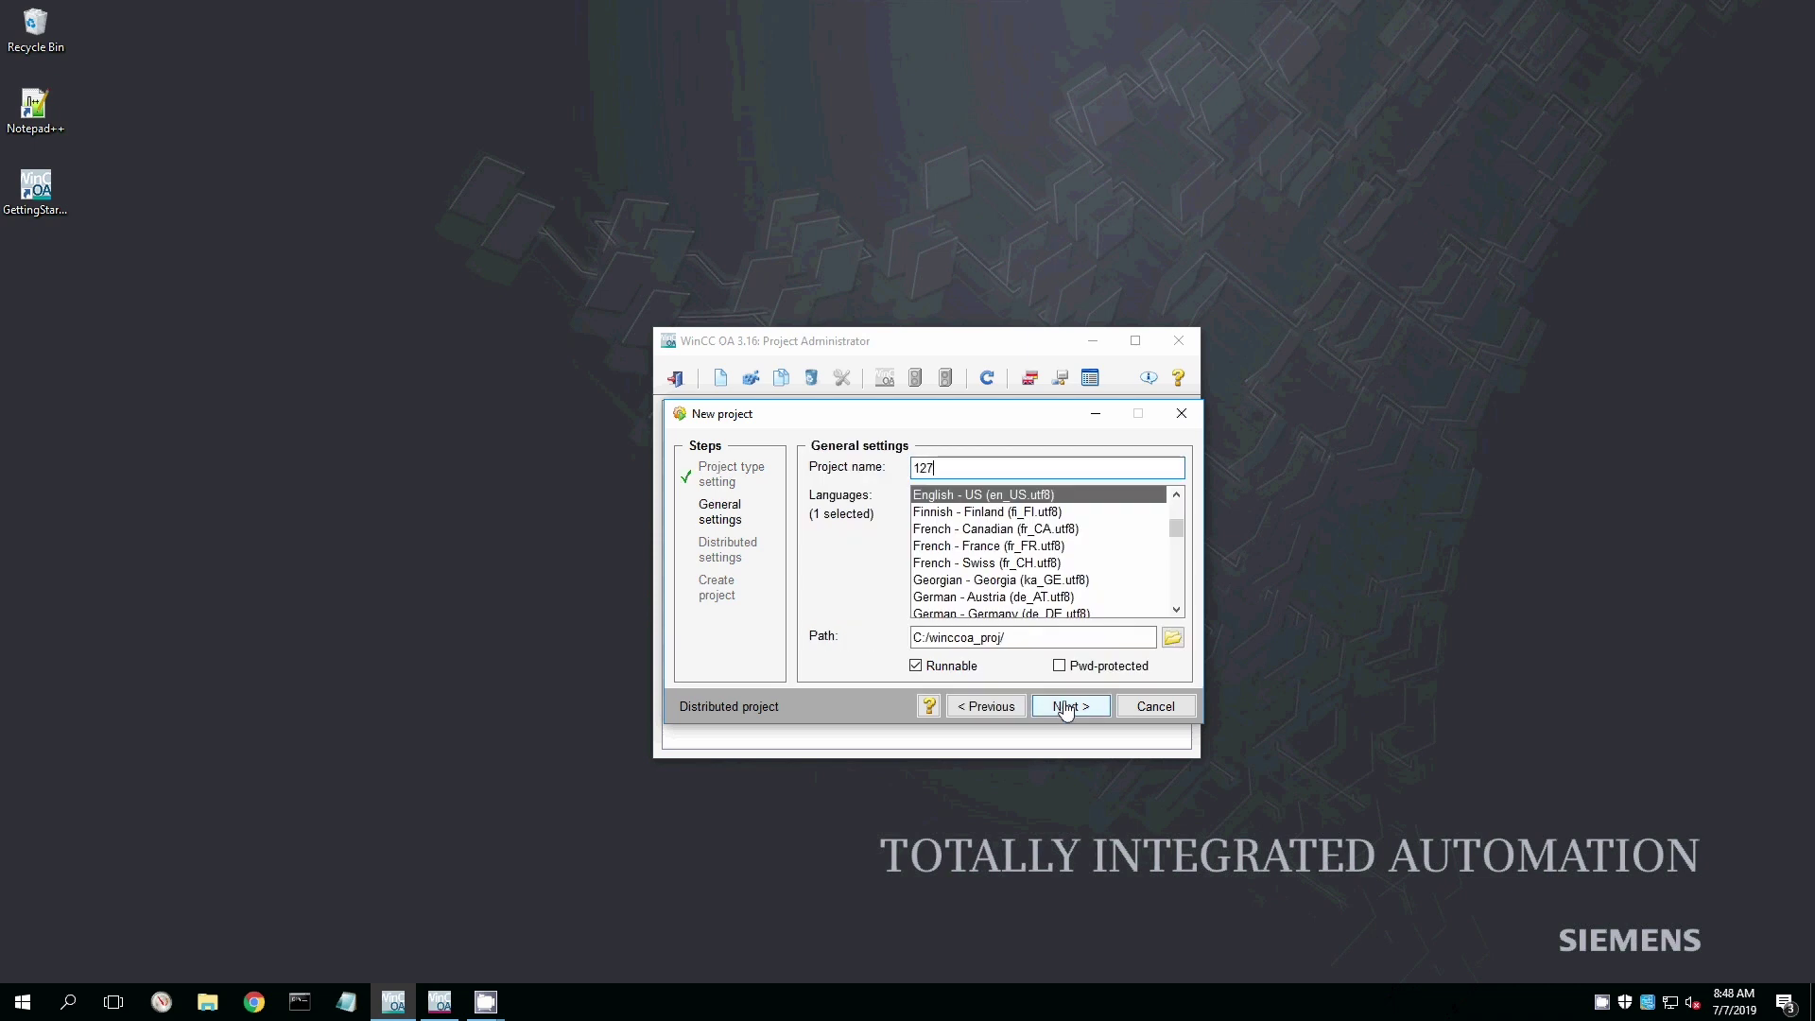
{"action": "left_click", "coordinate": [1066, 707]}
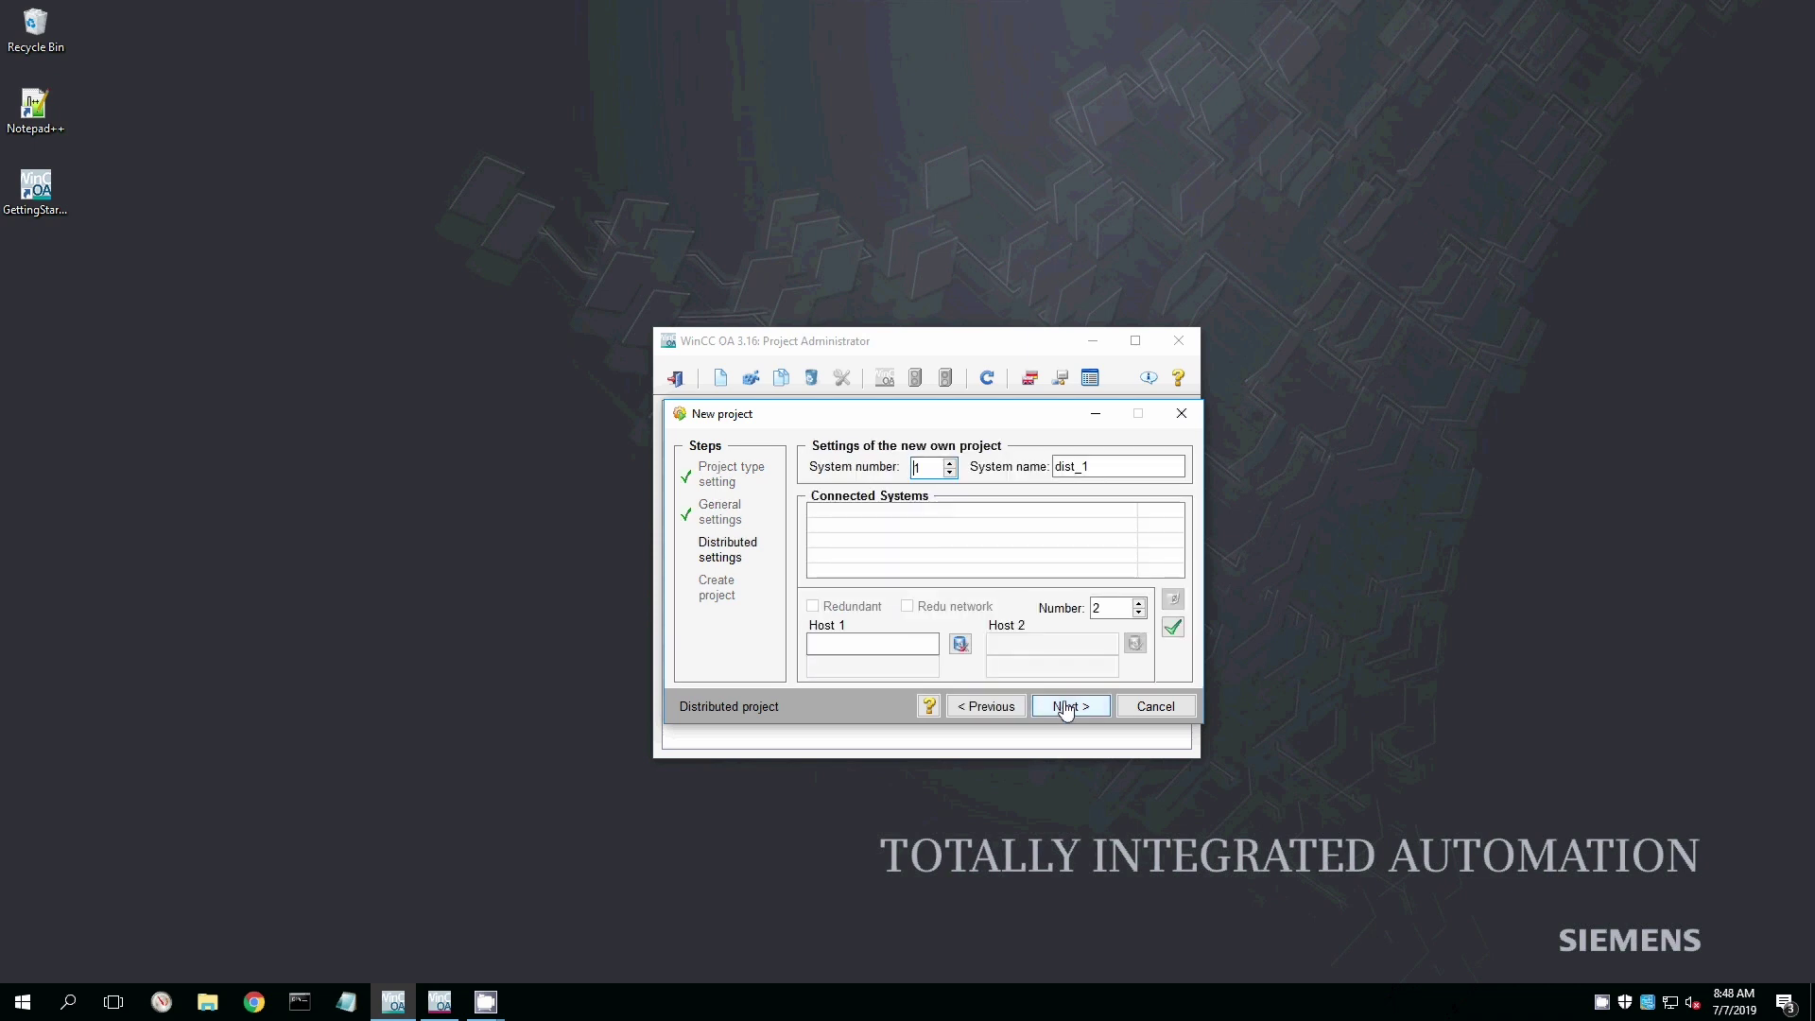
Set the own system number to 2 and the system name to 127.
{"action": "left_click", "coordinate": [950, 462]}
{"action": "left_click_drag", "start_coordinate": [1100, 475], "coordinate": [1055, 470]}
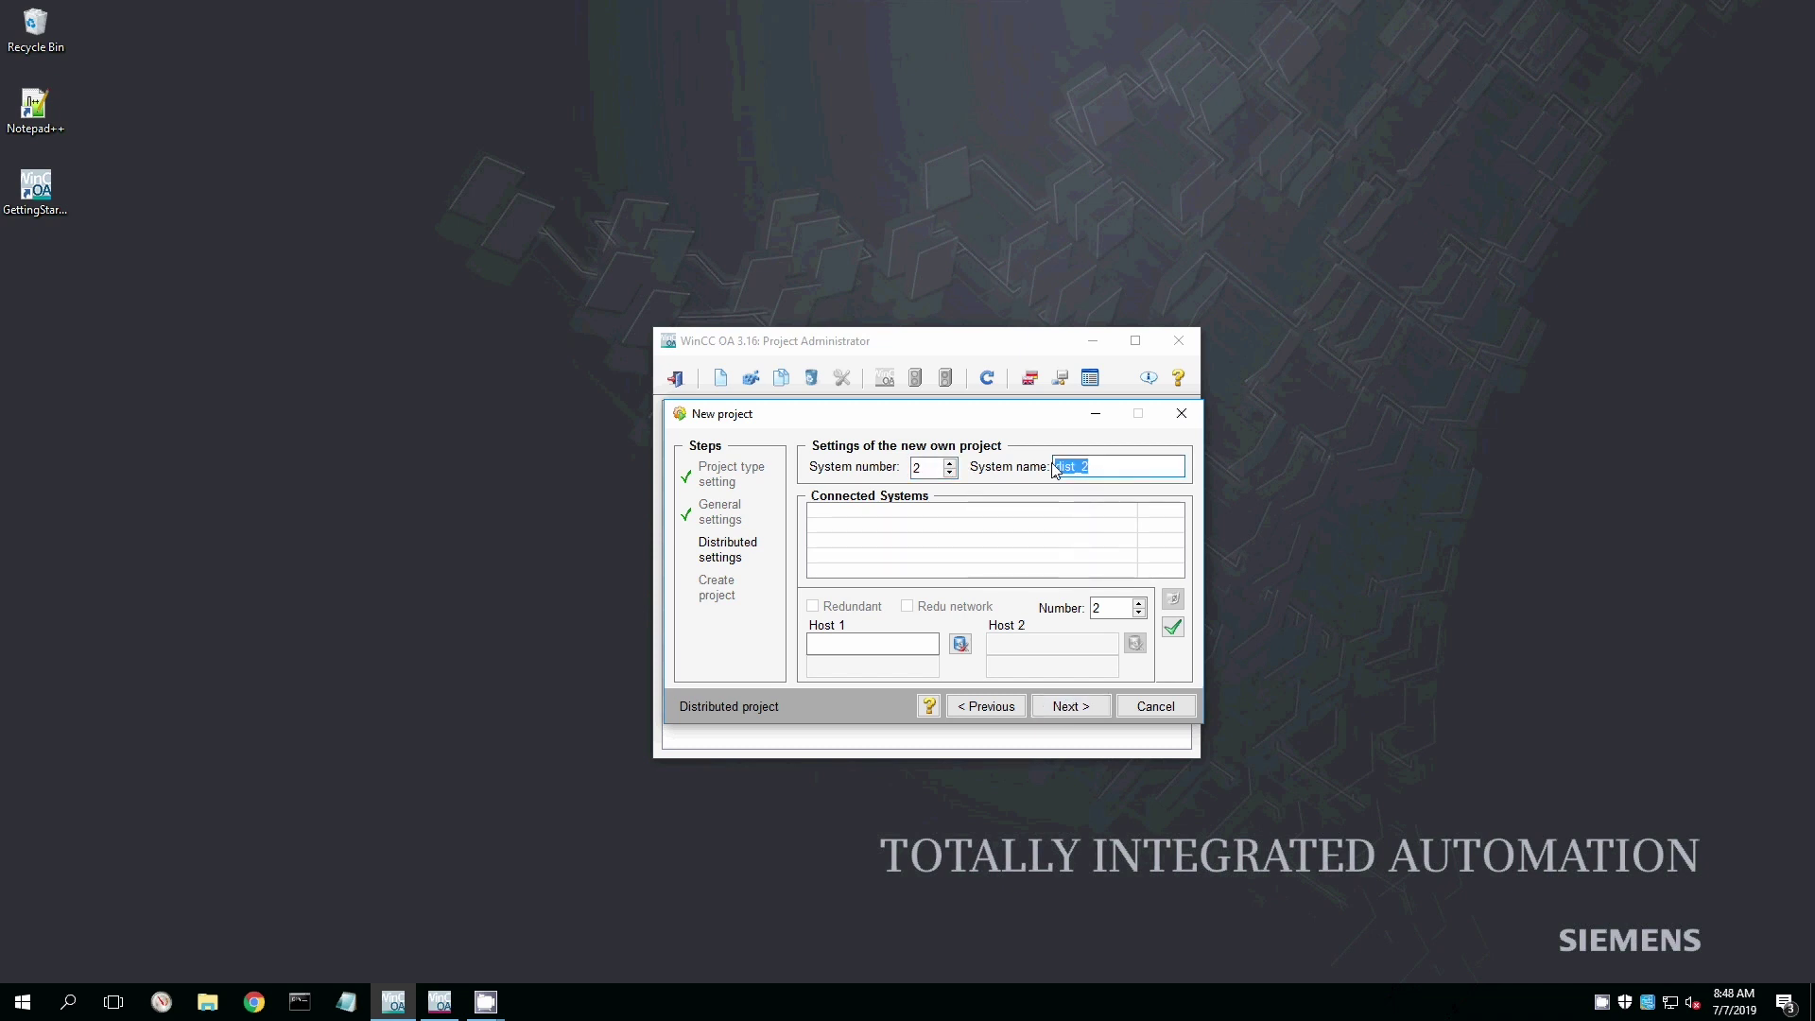
{"action": "type", "text": "127"}
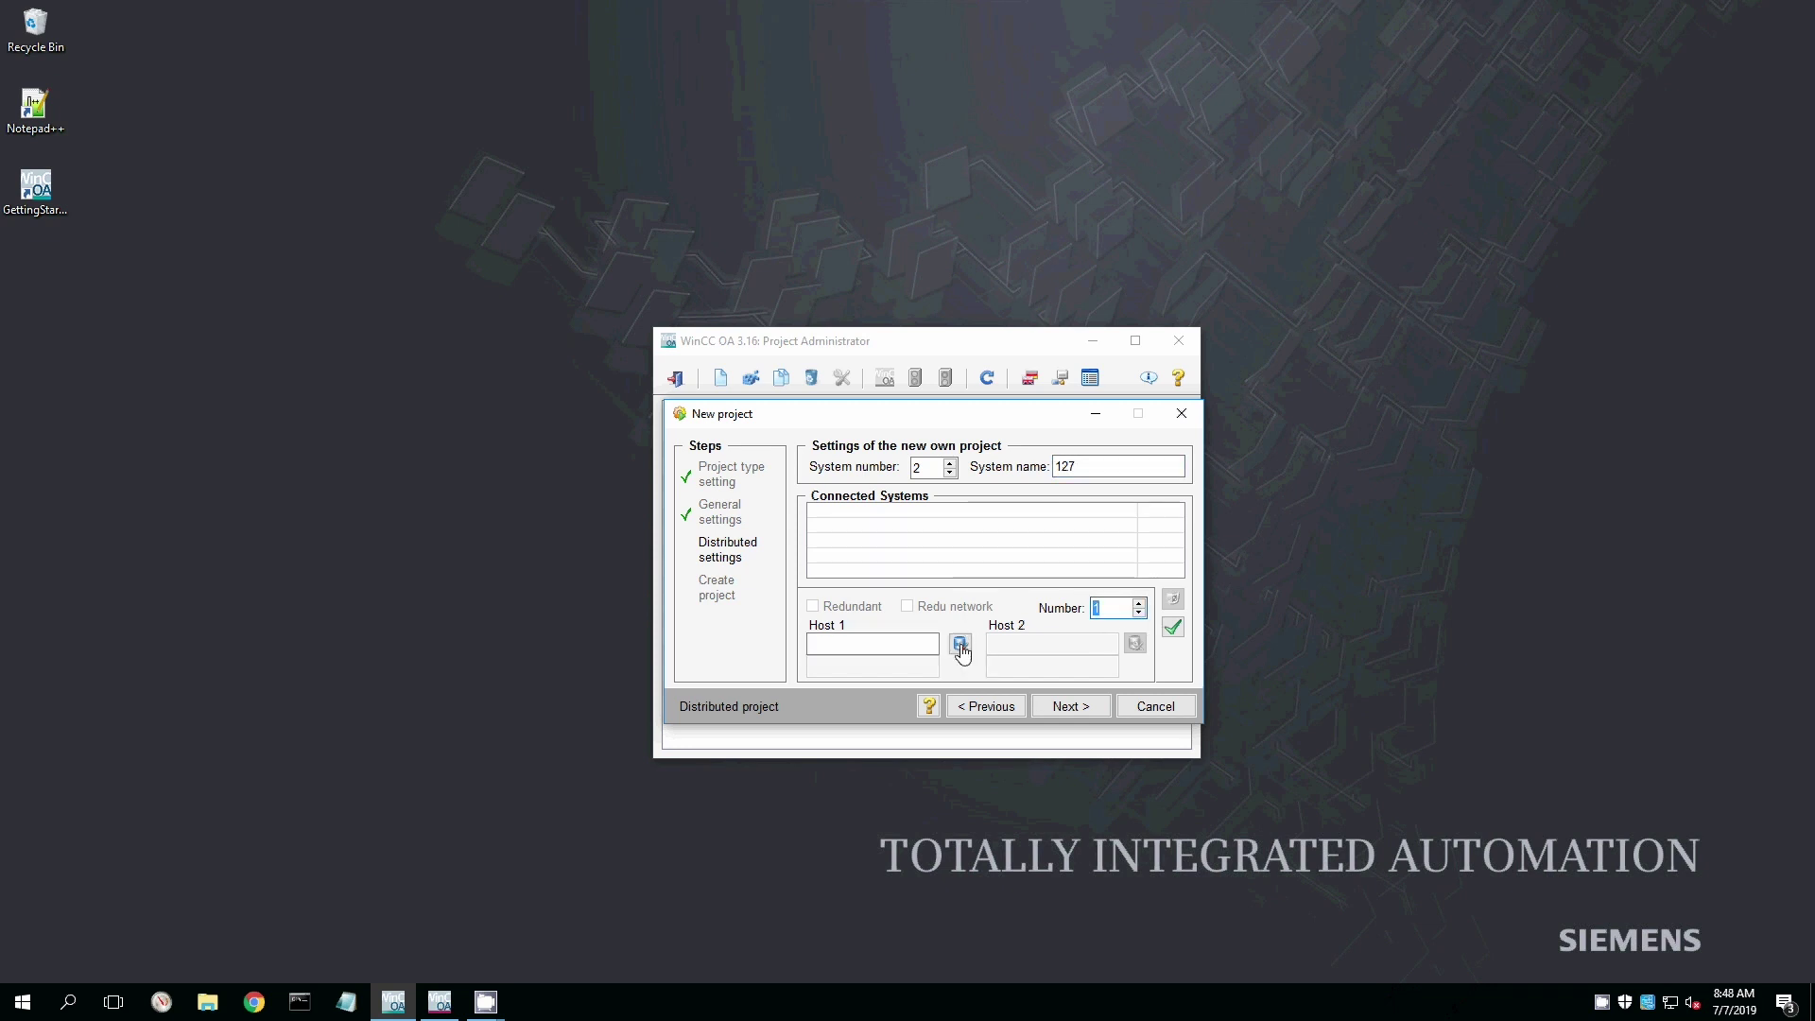
{"action": "left_click", "coordinate": [959, 643]}
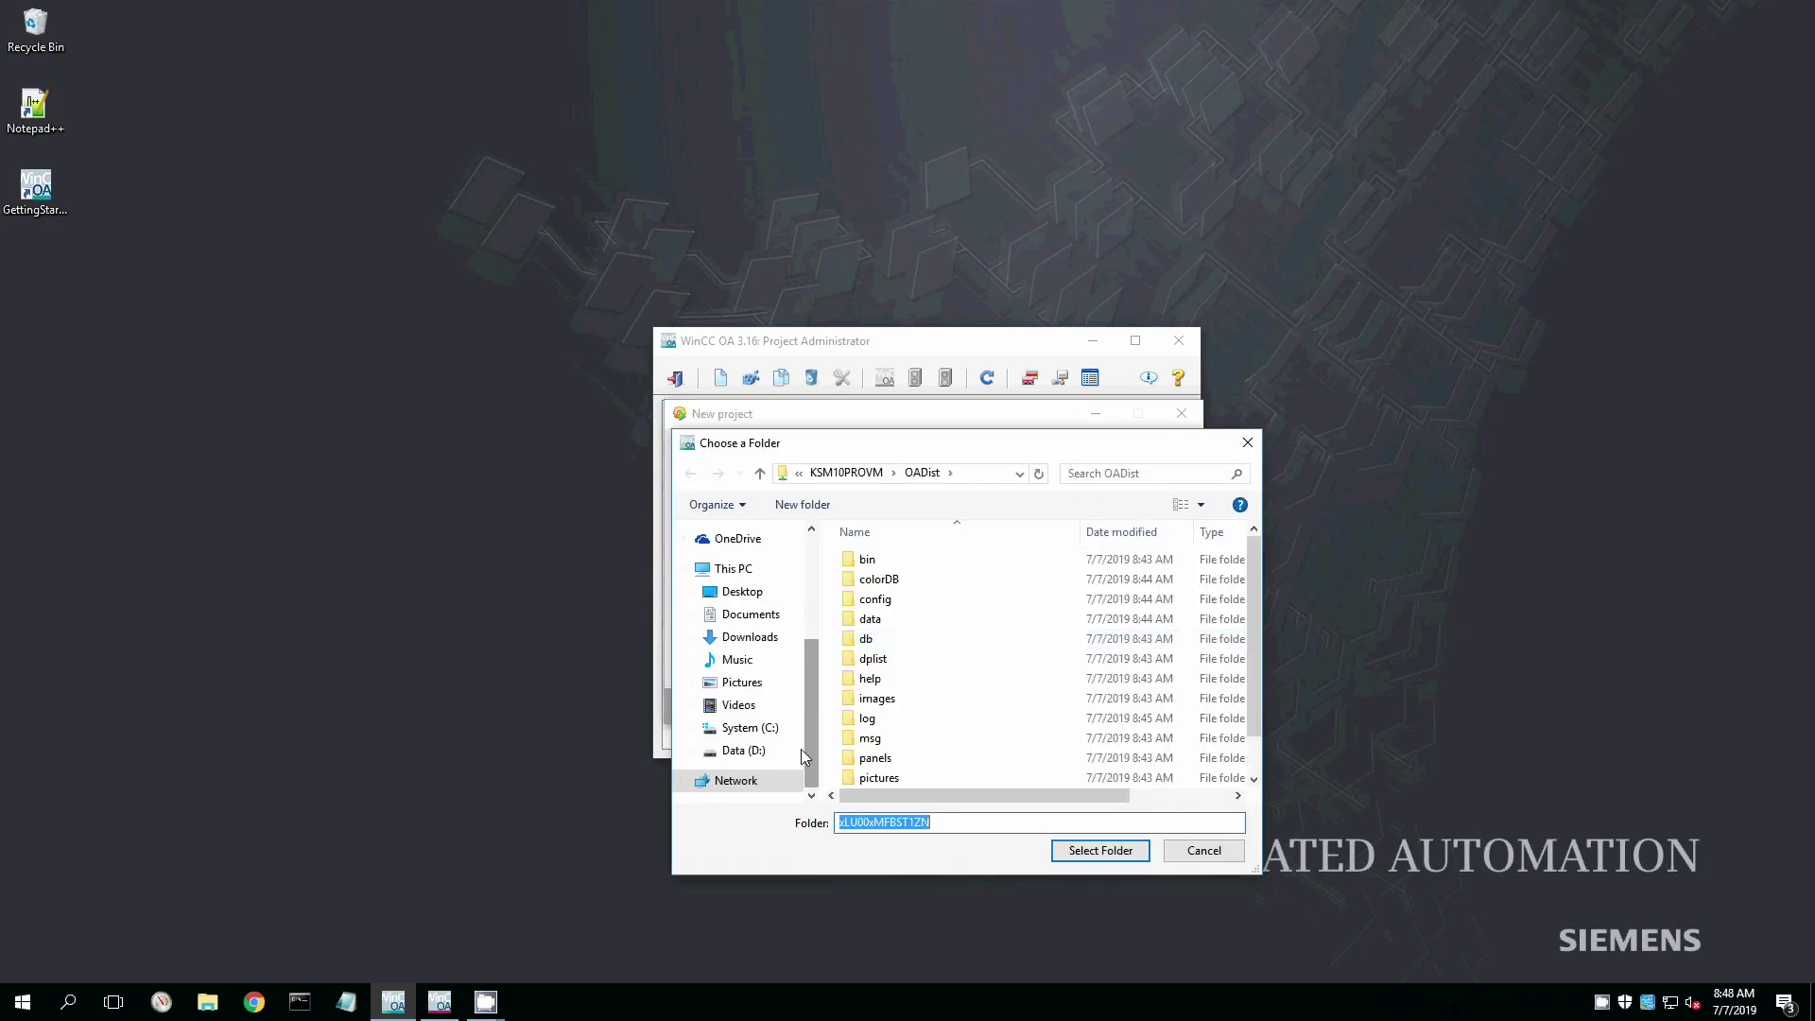
Choose the KSM10PROVM OADist folder as Host 1 and add ksm10provm as connected system 1.
{"action": "left_click", "coordinate": [748, 783]}
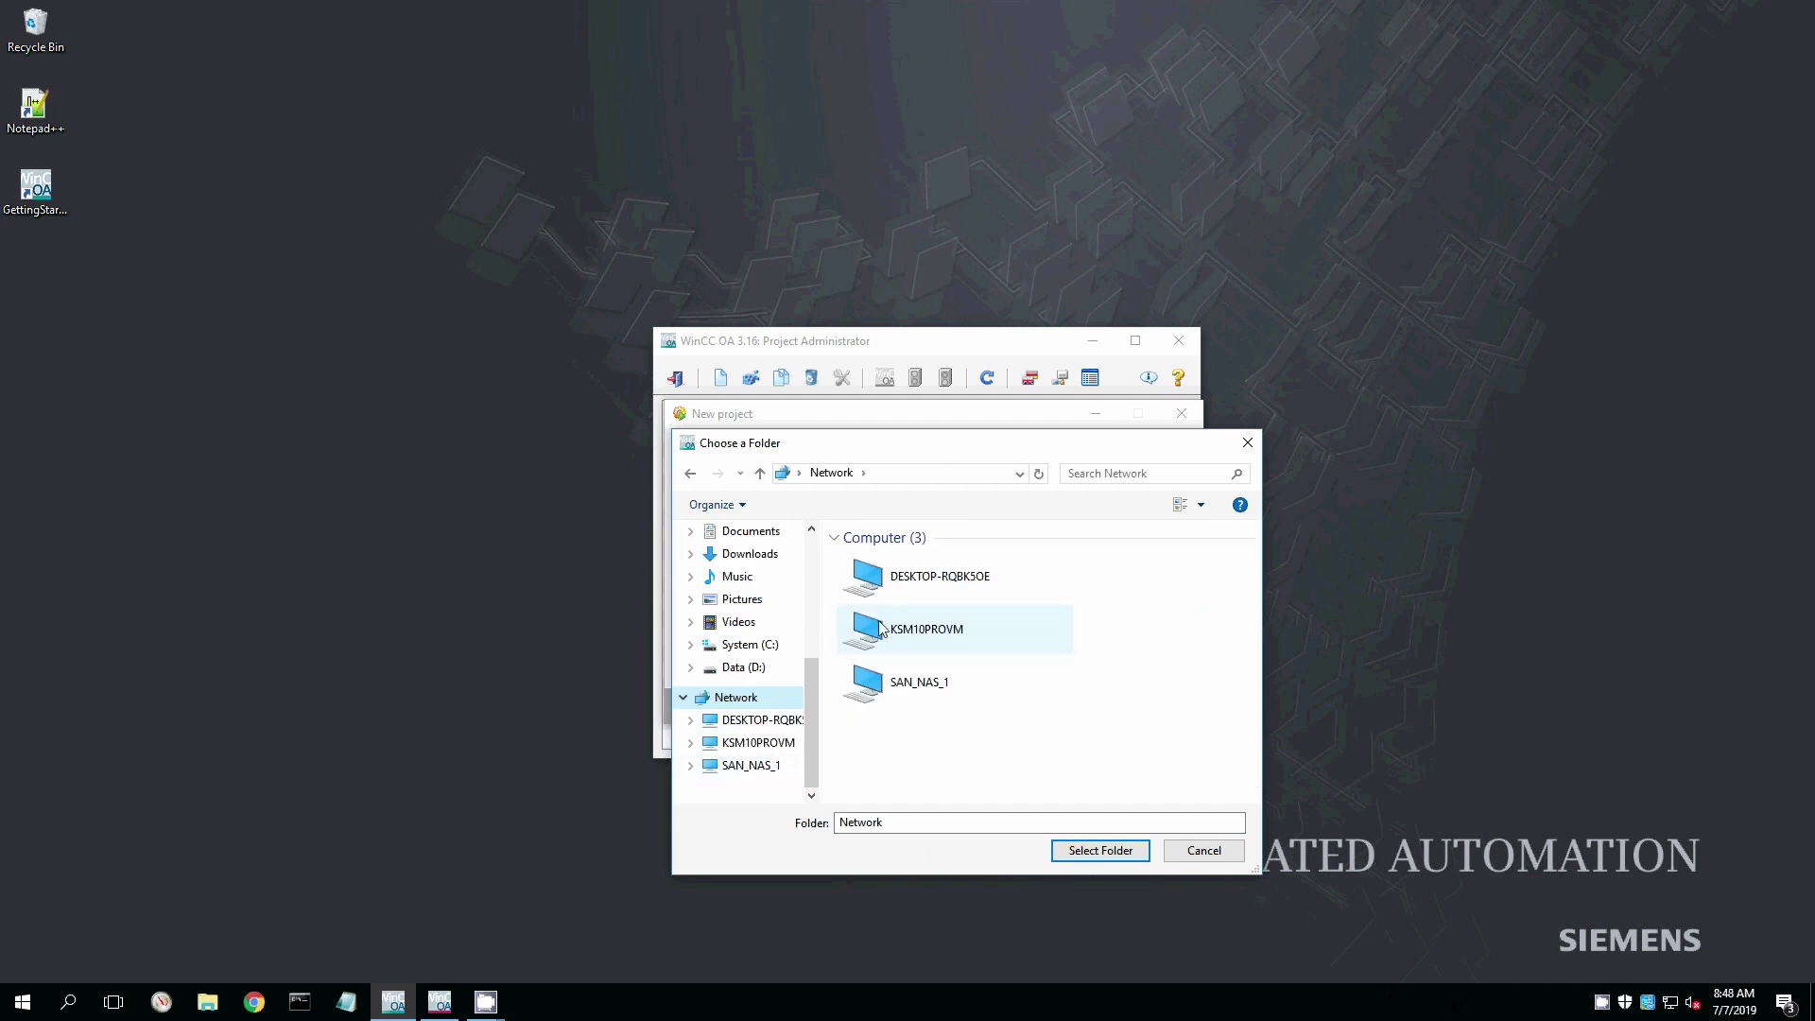
{"action": "double_click", "coordinate": [879, 627]}
{"action": "left_click", "coordinate": [893, 607]}
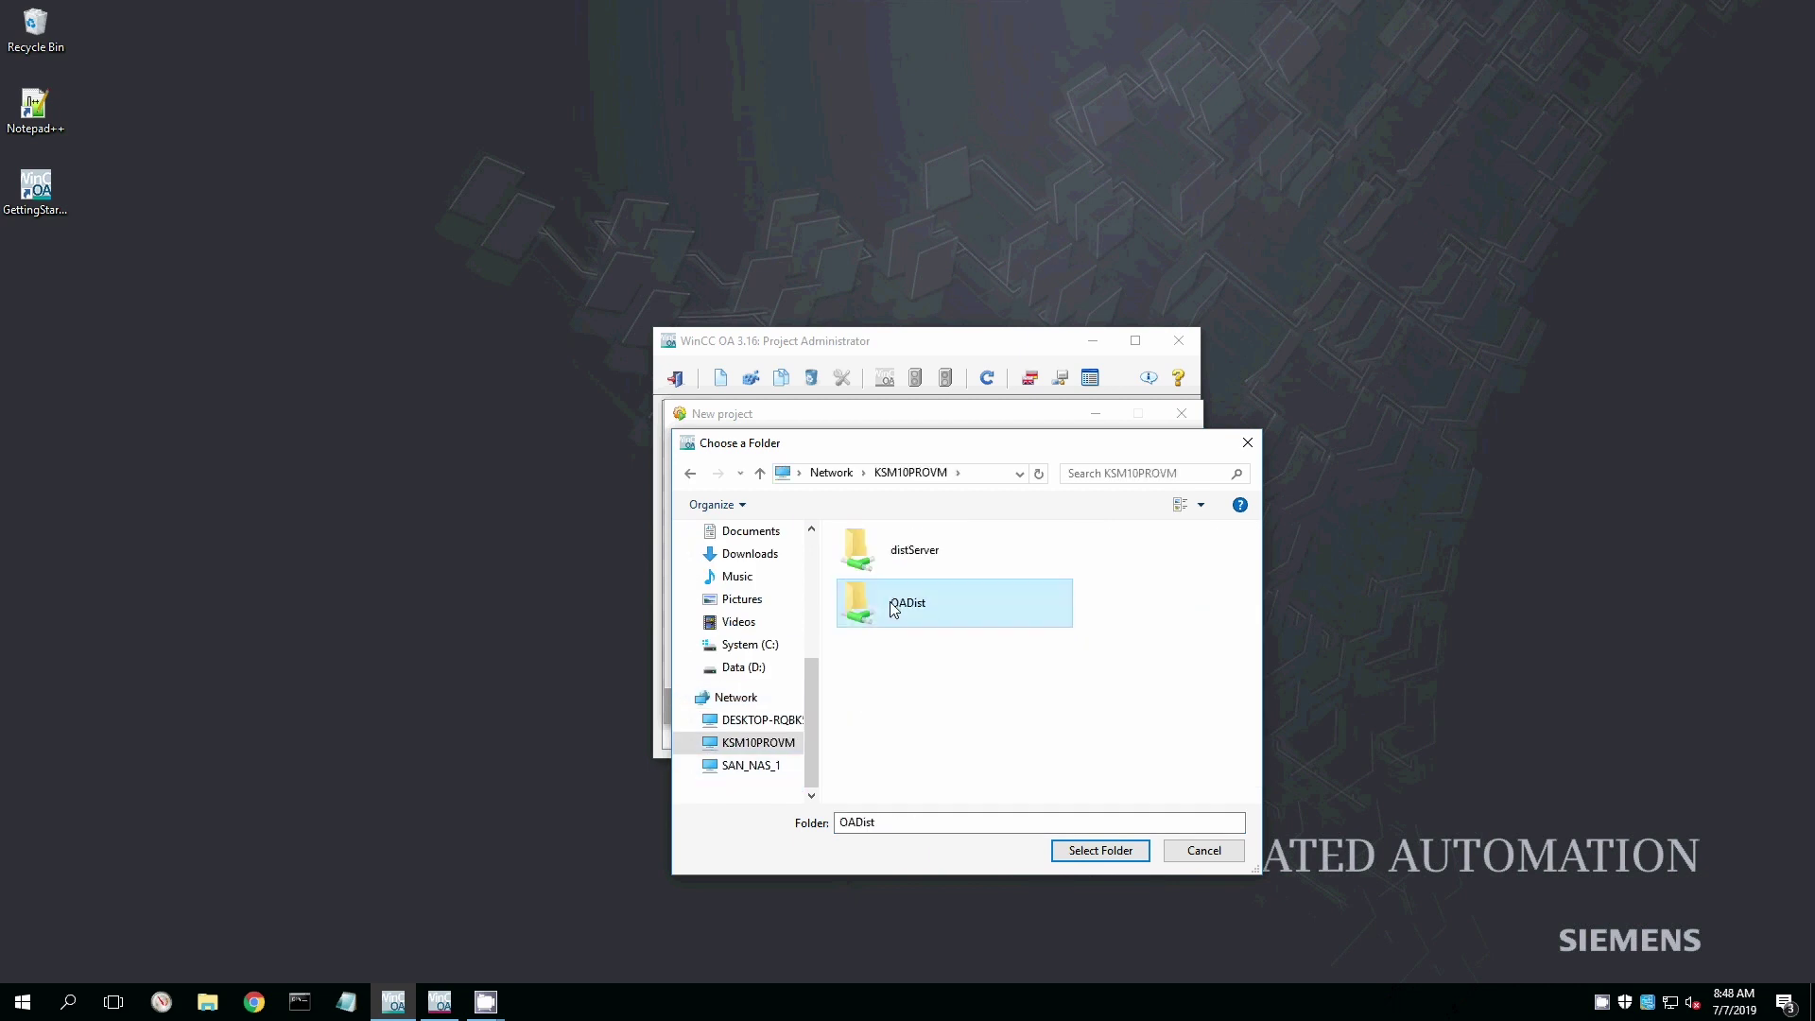
{"action": "left_click", "coordinate": [1101, 850]}
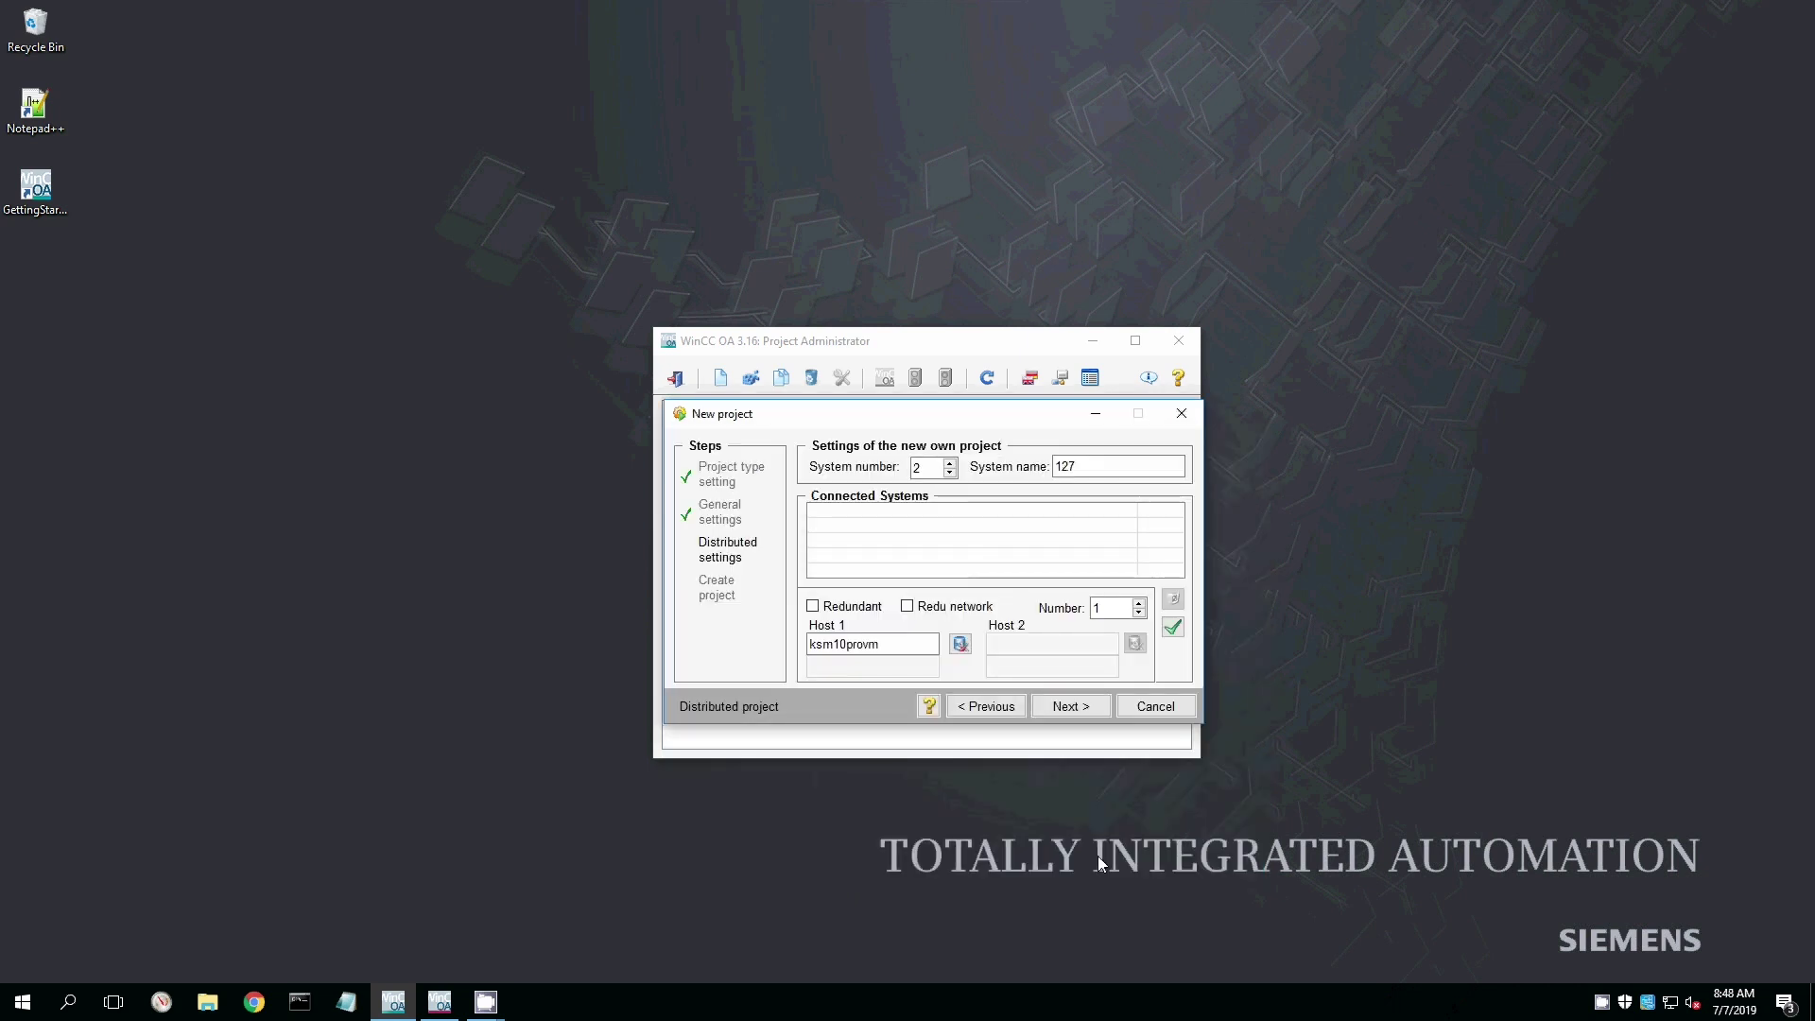
{"action": "left_click", "coordinate": [1173, 627]}
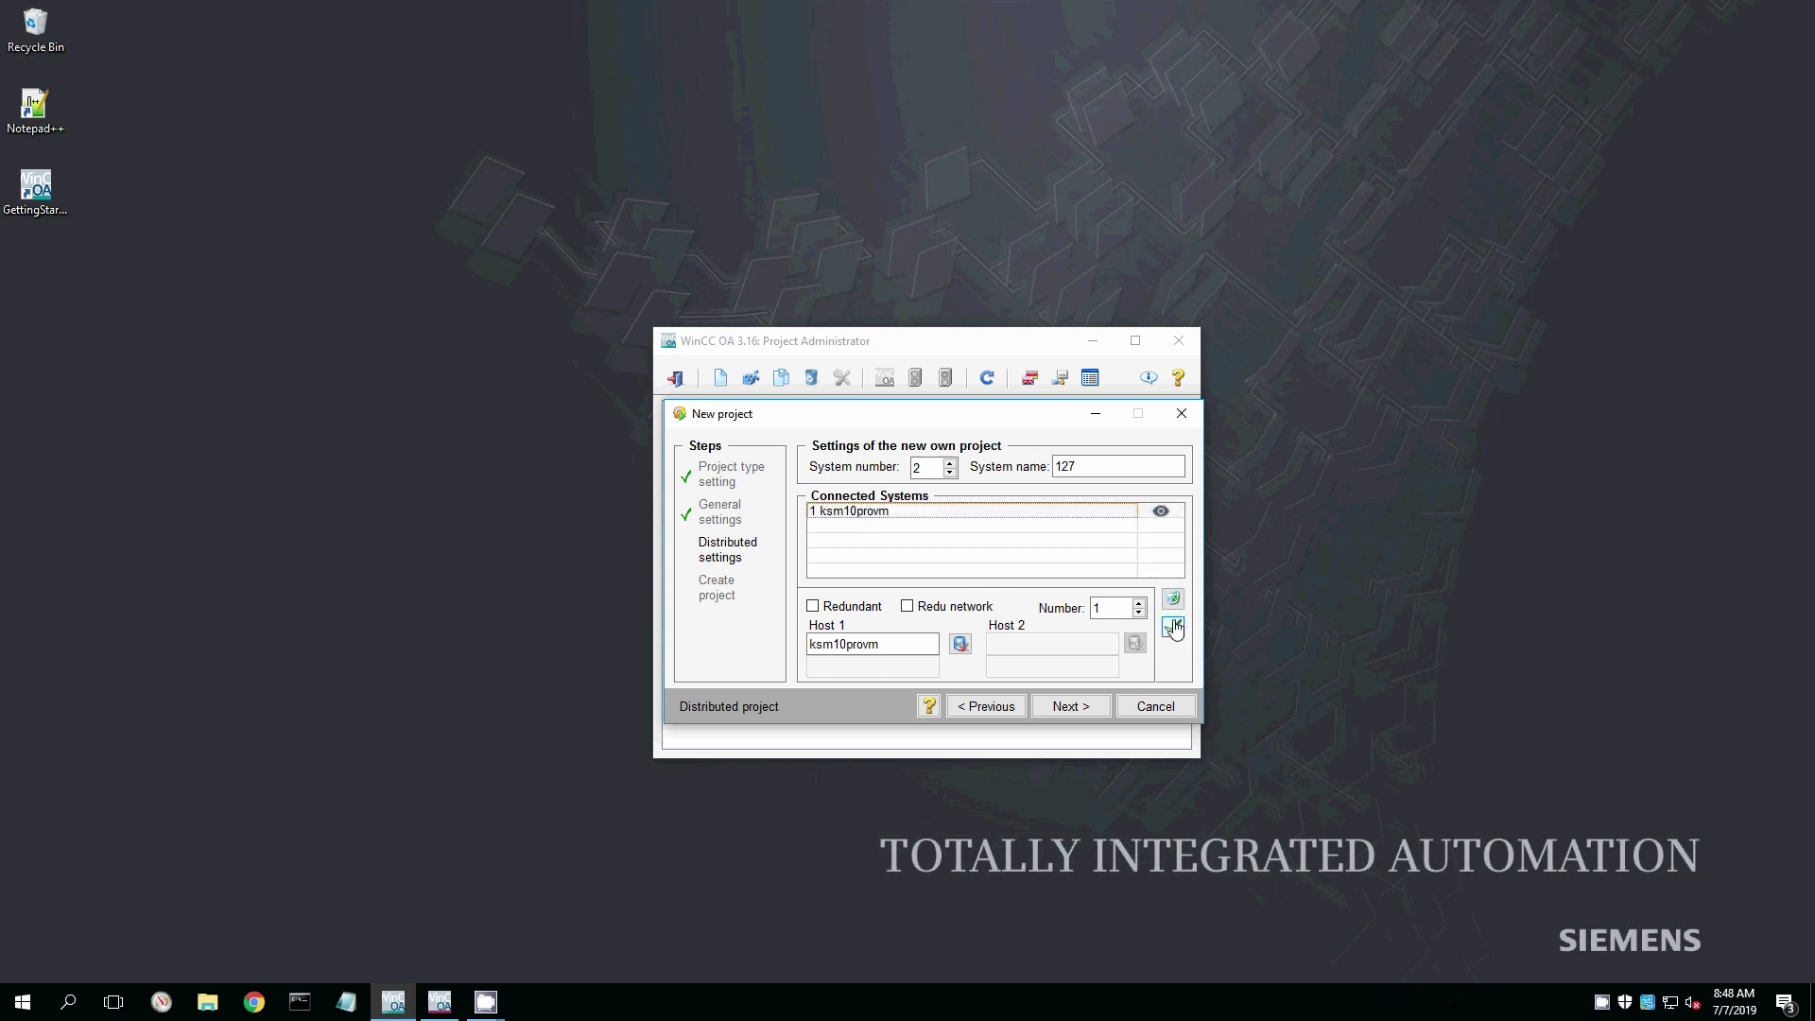
{"action": "left_click", "coordinate": [1181, 518]}
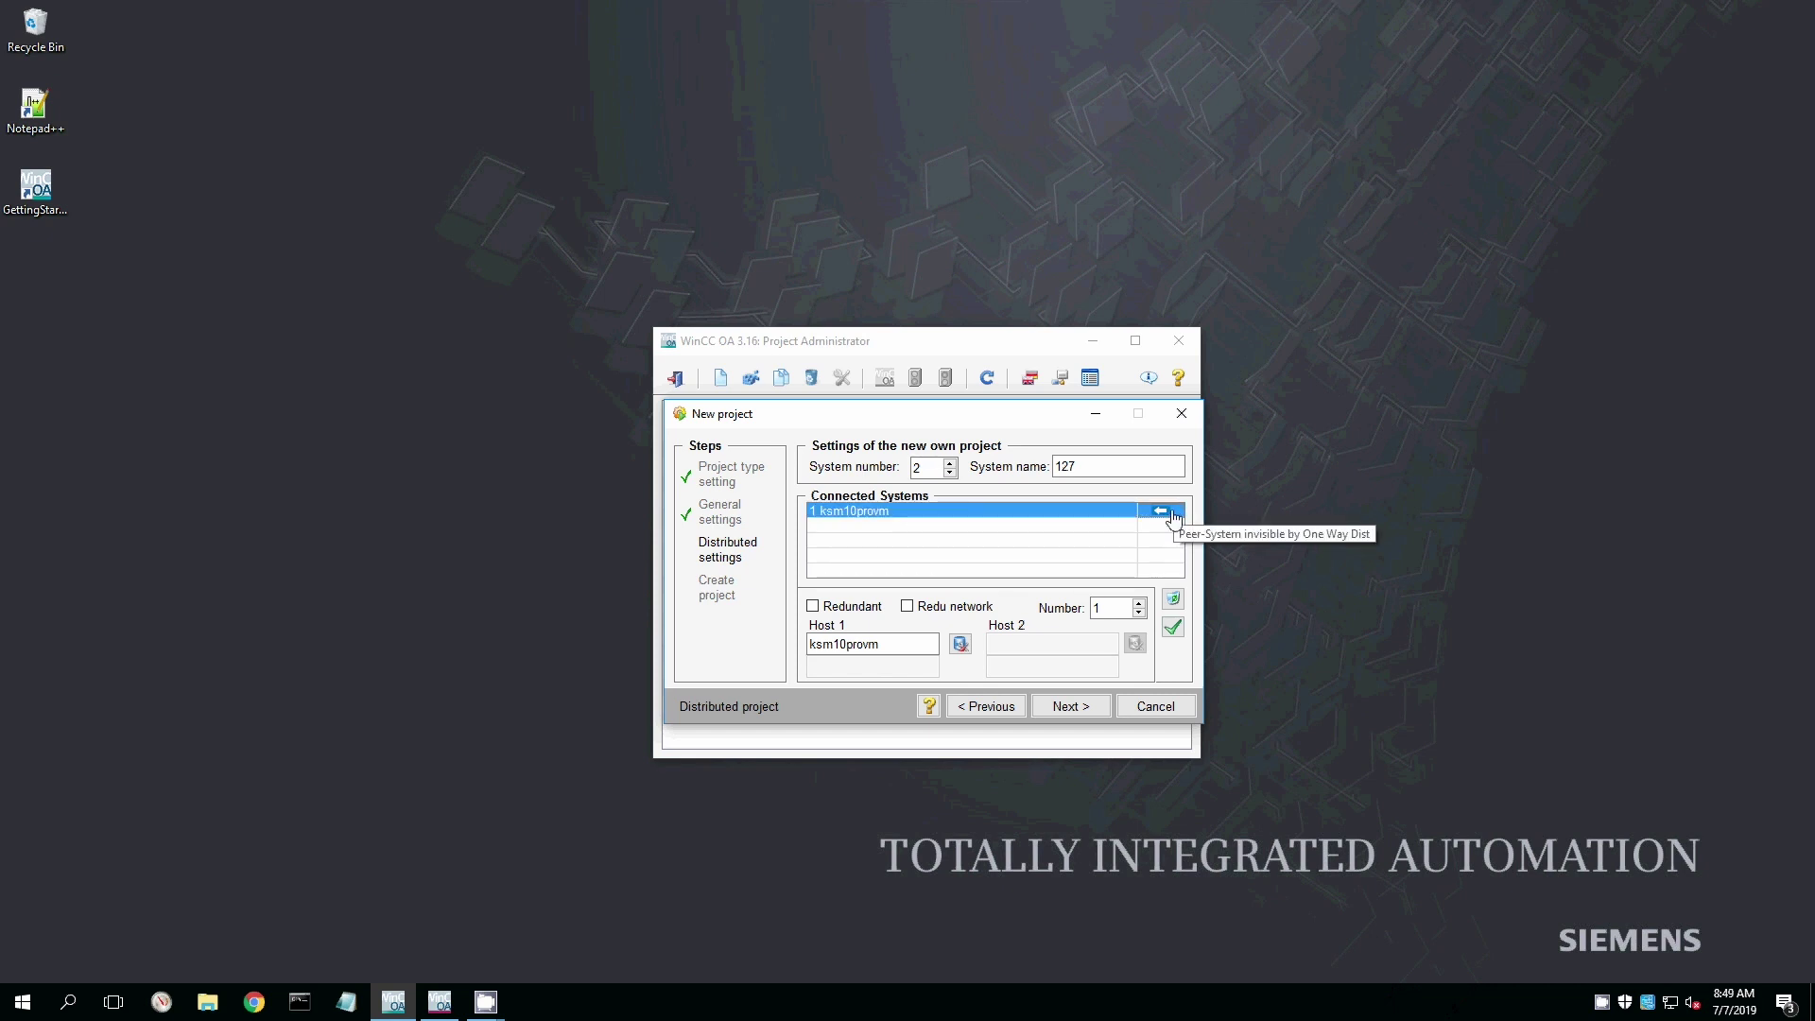
{"action": "left_click", "coordinate": [1173, 519]}
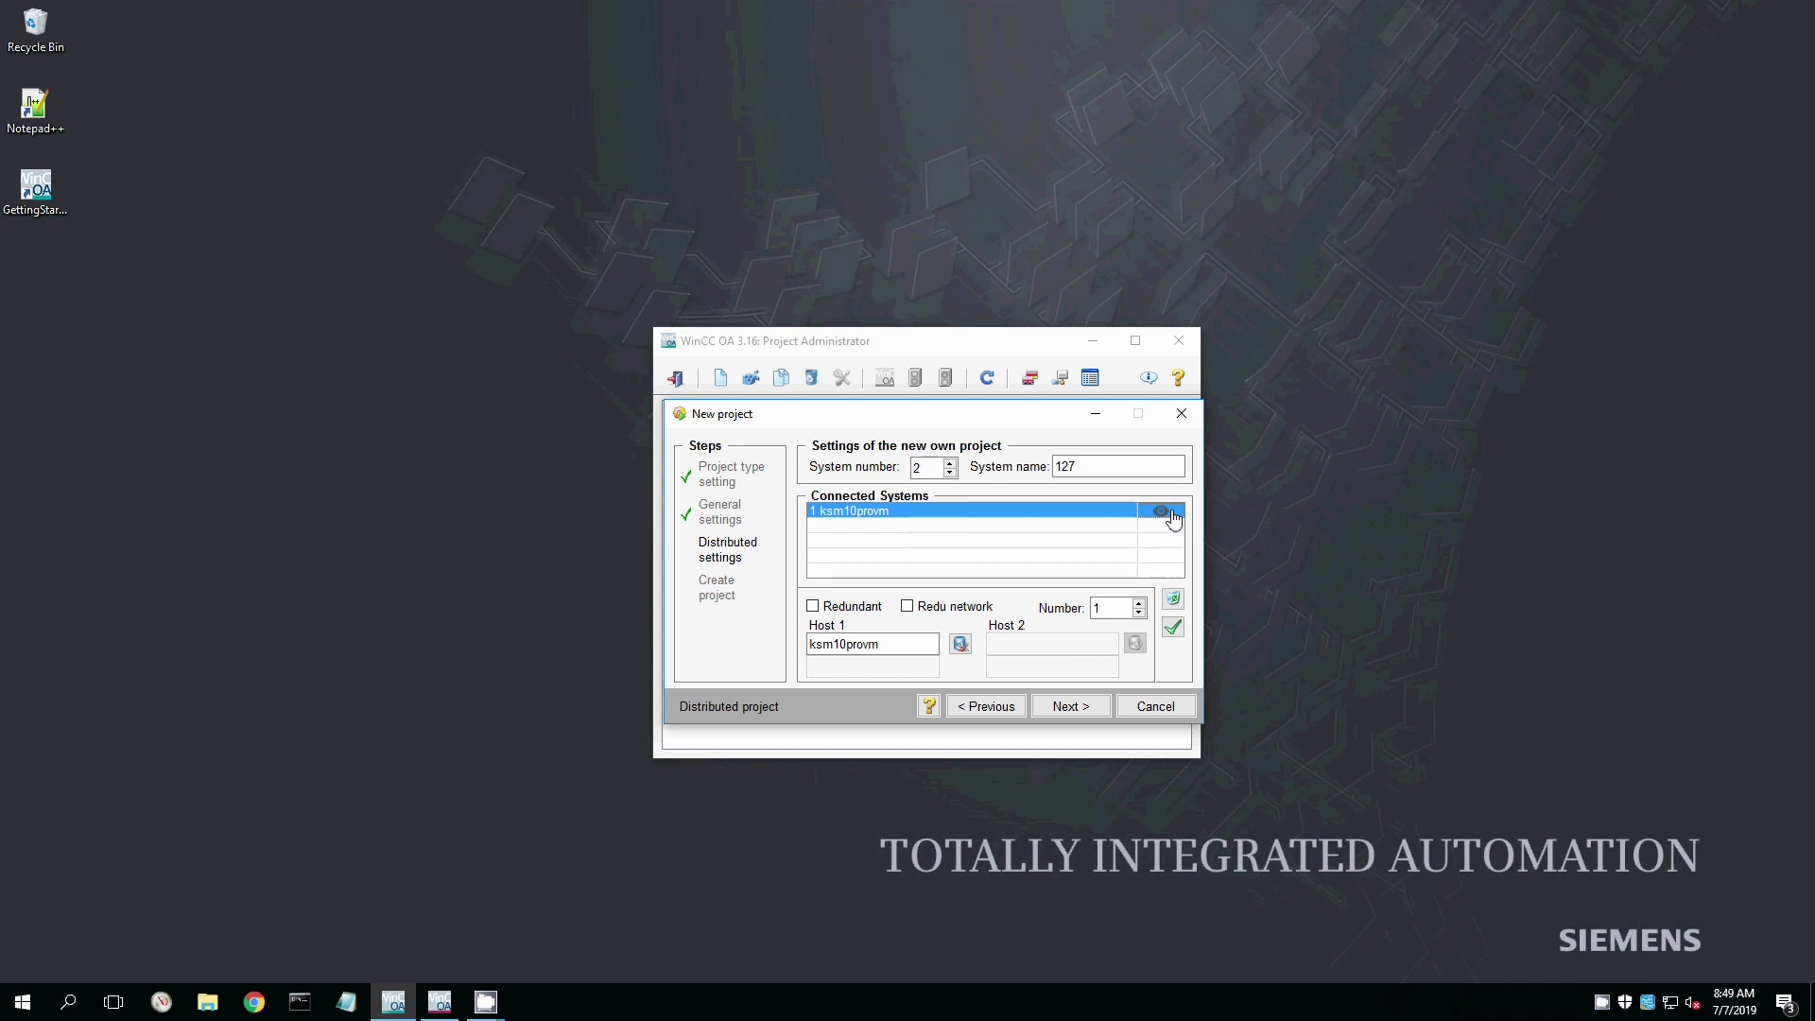
Create project 127E without setting a root password.
{"action": "left_click", "coordinate": [1097, 717]}
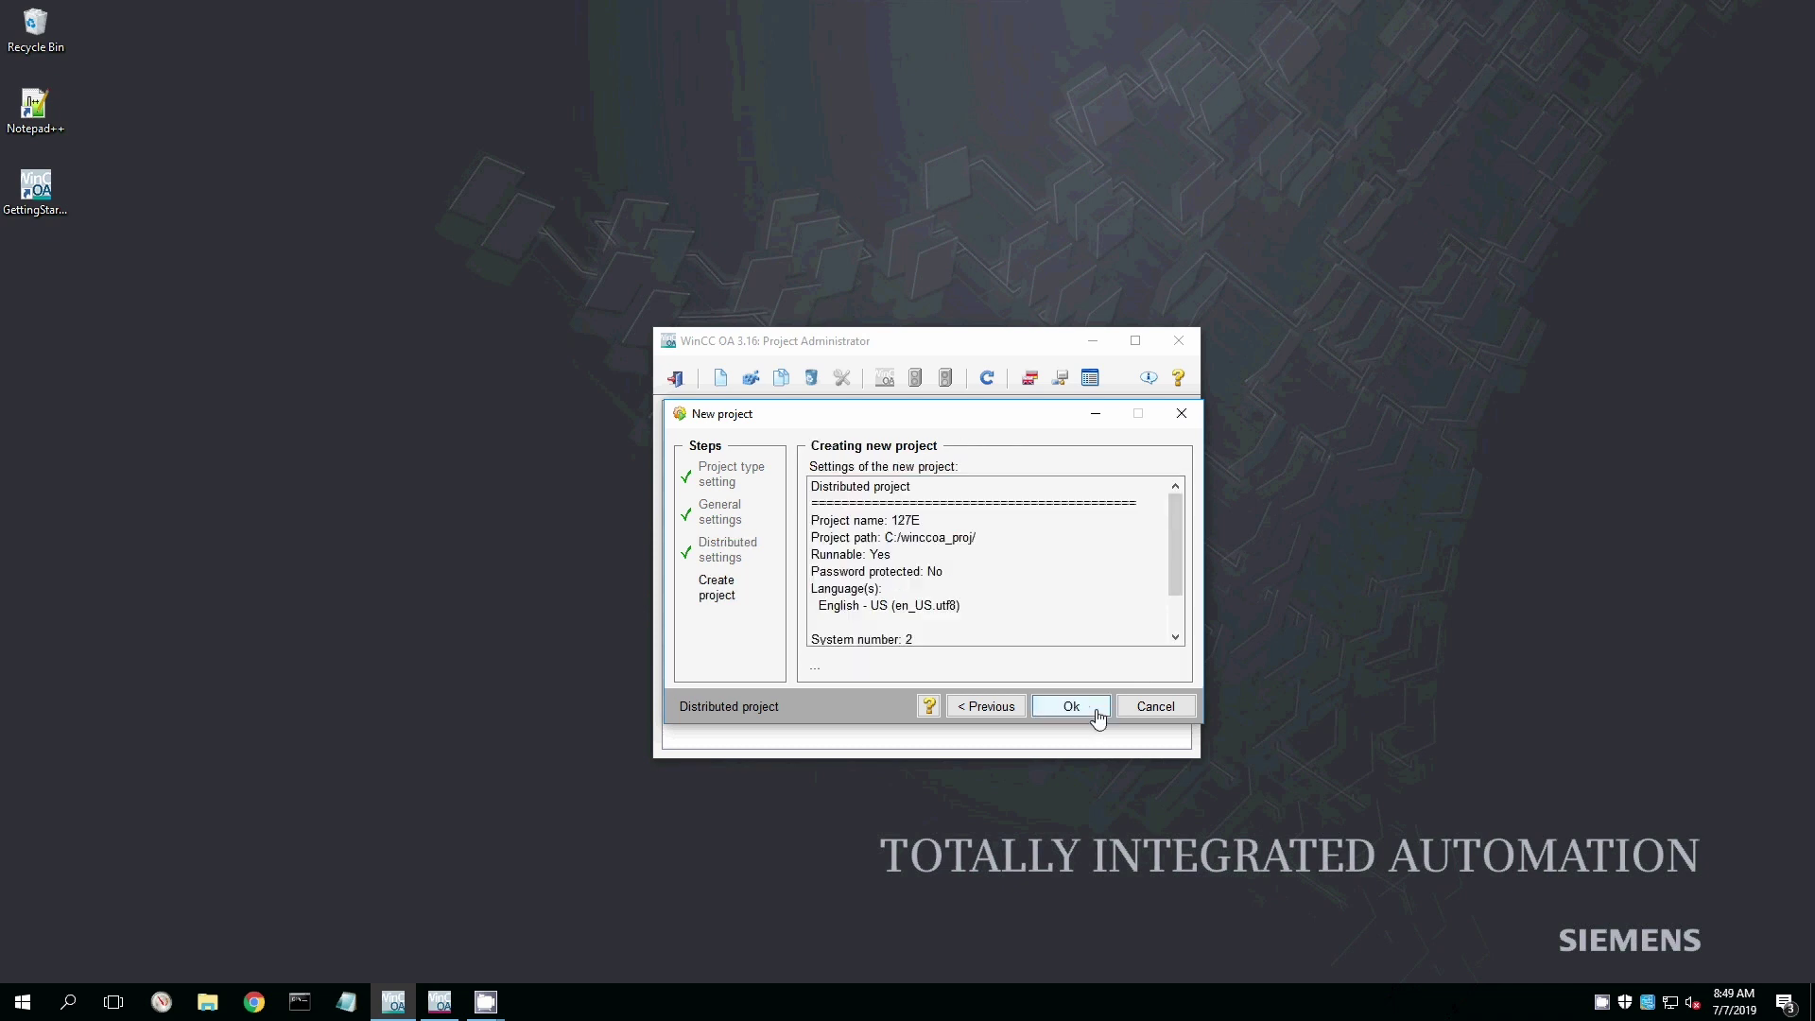
{"action": "left_click", "coordinate": [1096, 716]}
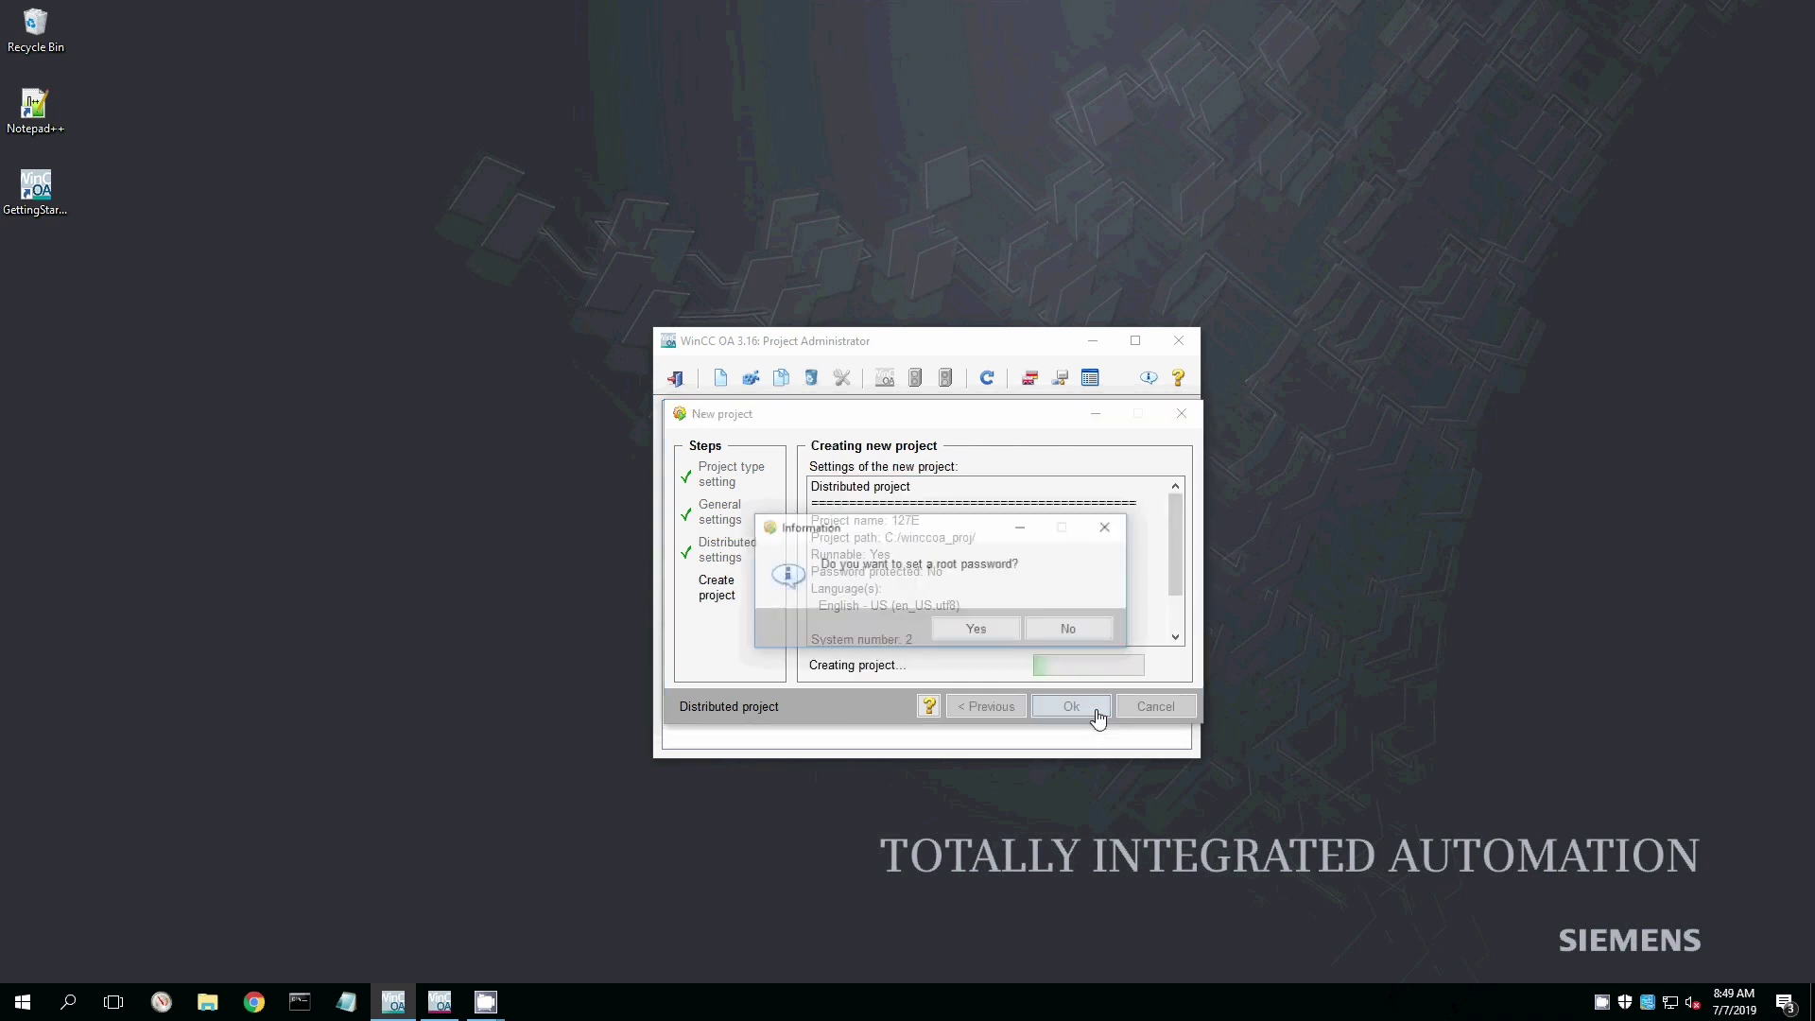
{"action": "left_click", "coordinate": [1113, 638]}
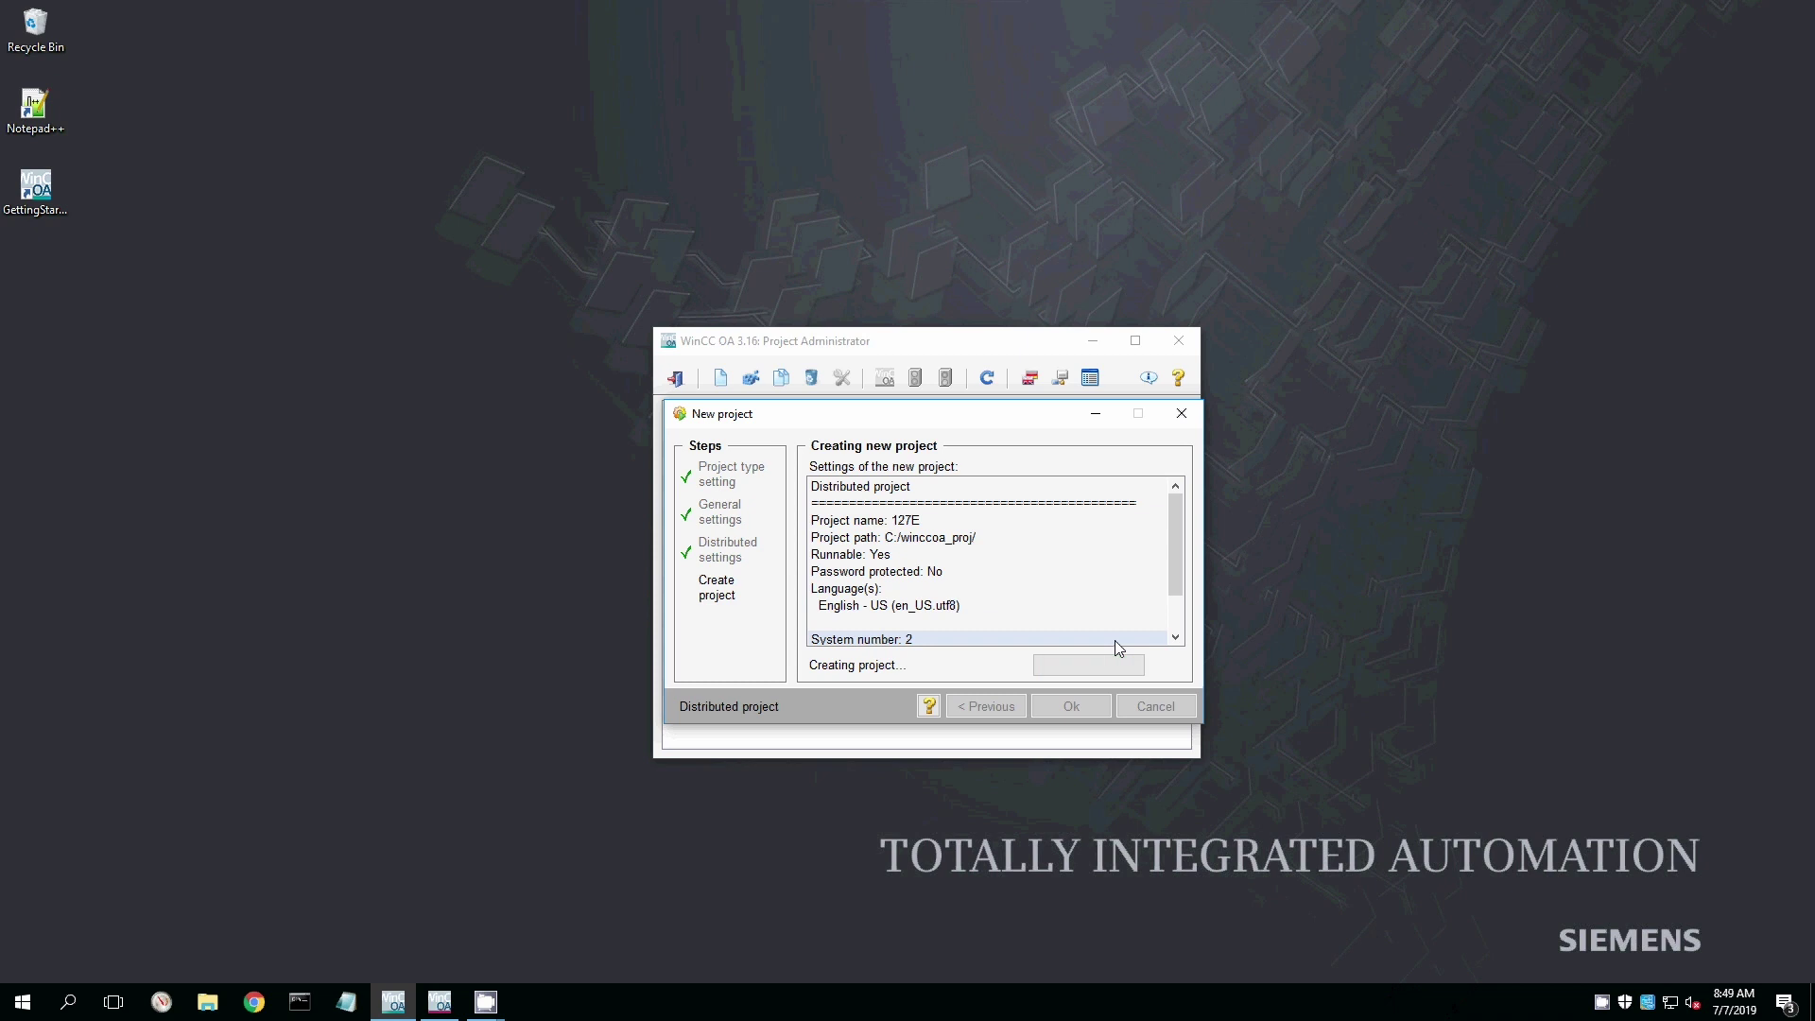
{"action": "left_click", "coordinate": [1114, 639]}
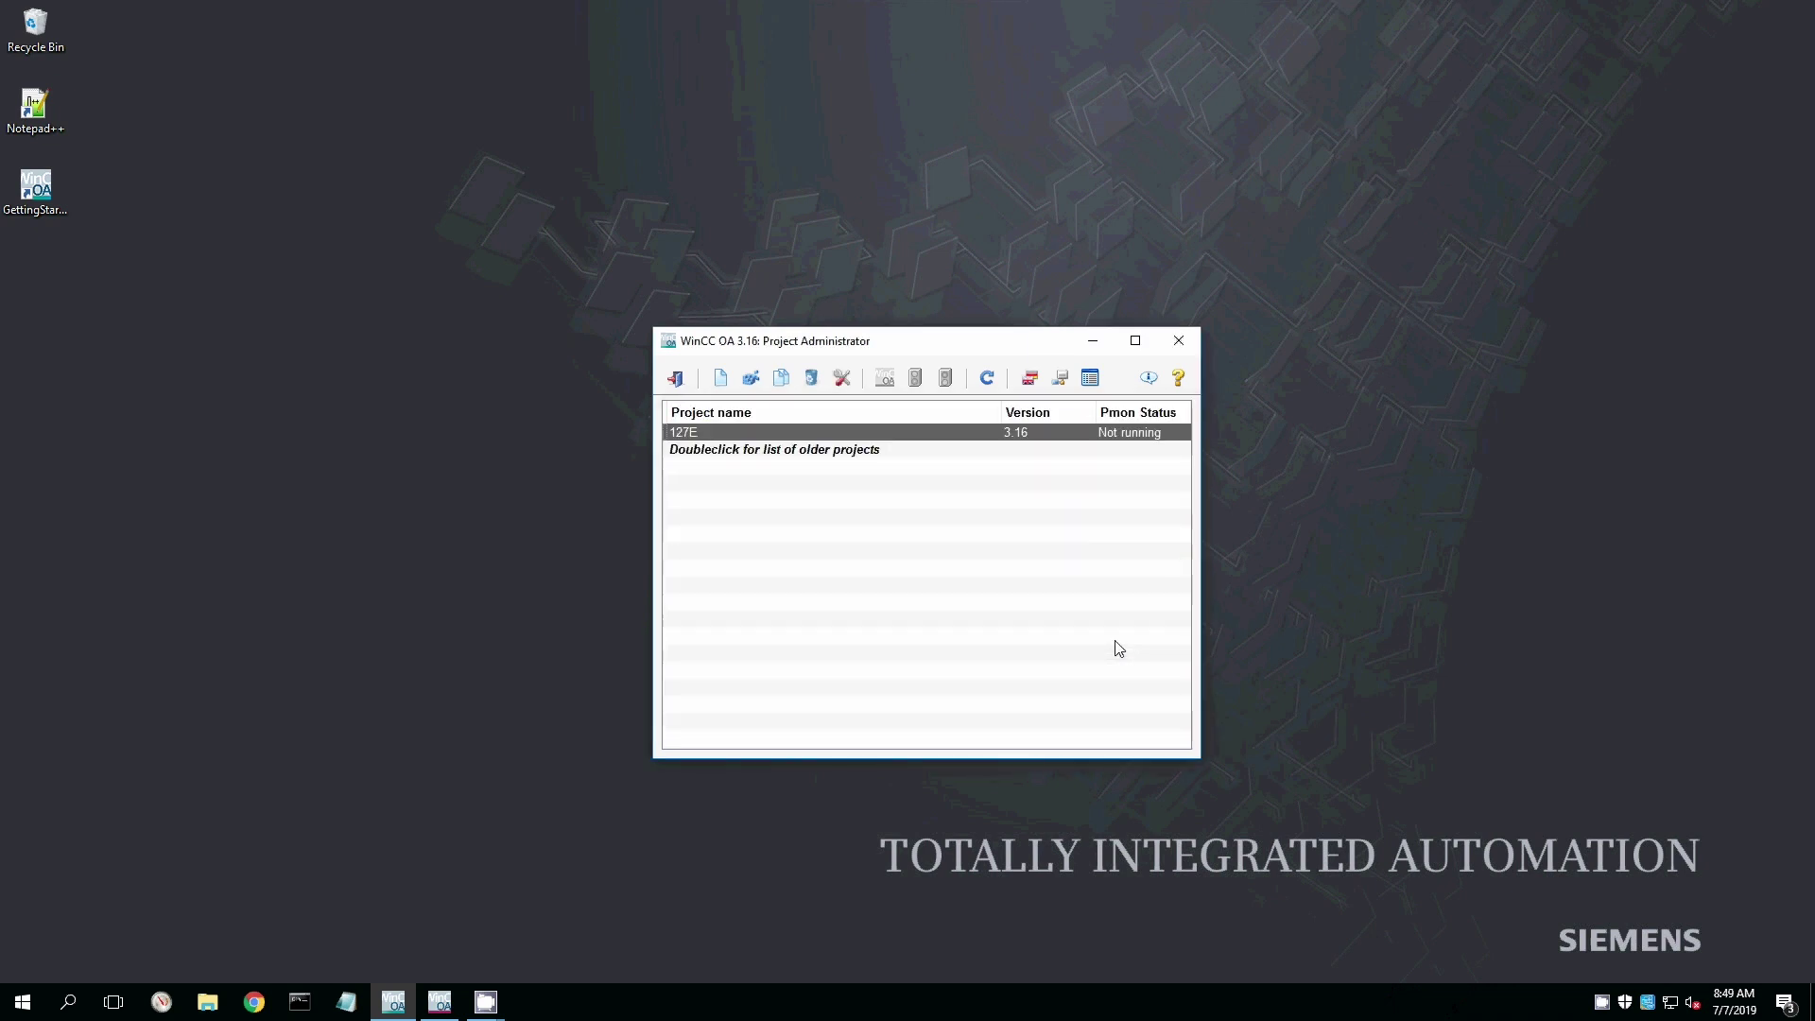
Start project 127E, dismissing the demo license warning and the empty root password prompt.
{"action": "left_click", "coordinate": [895, 382]}
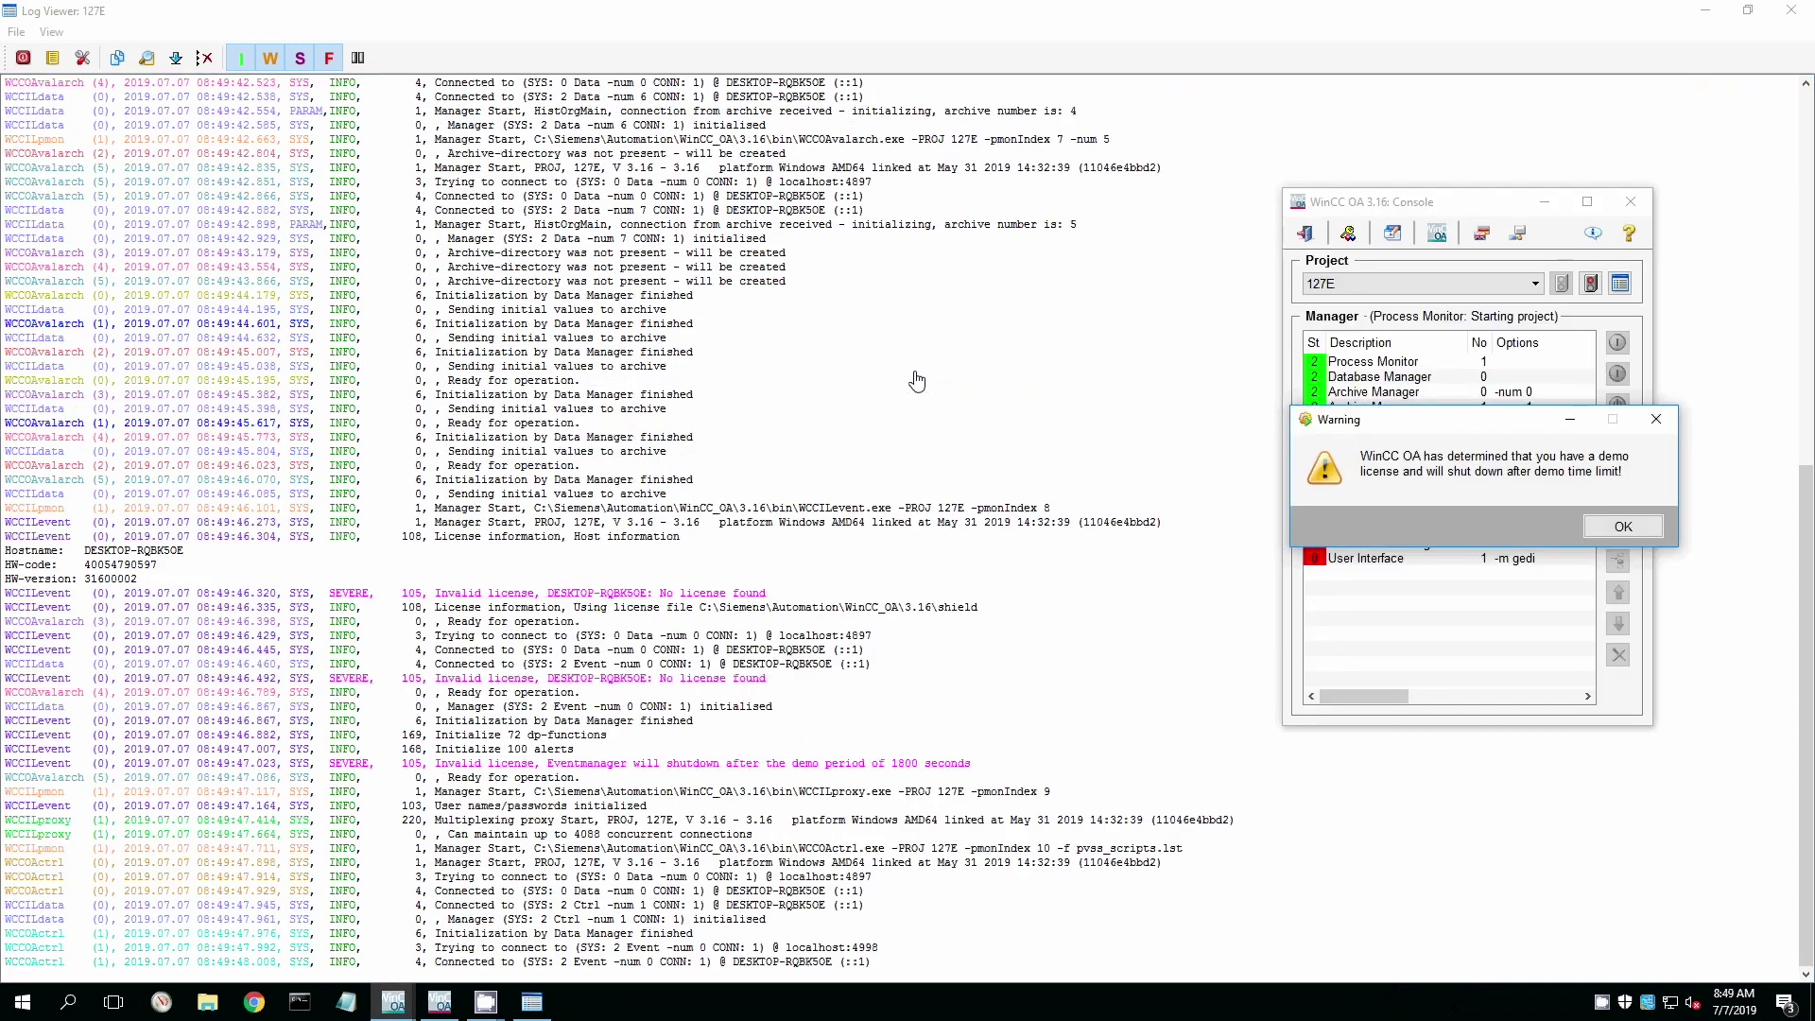
{"action": "left_click", "coordinate": [1623, 526]}
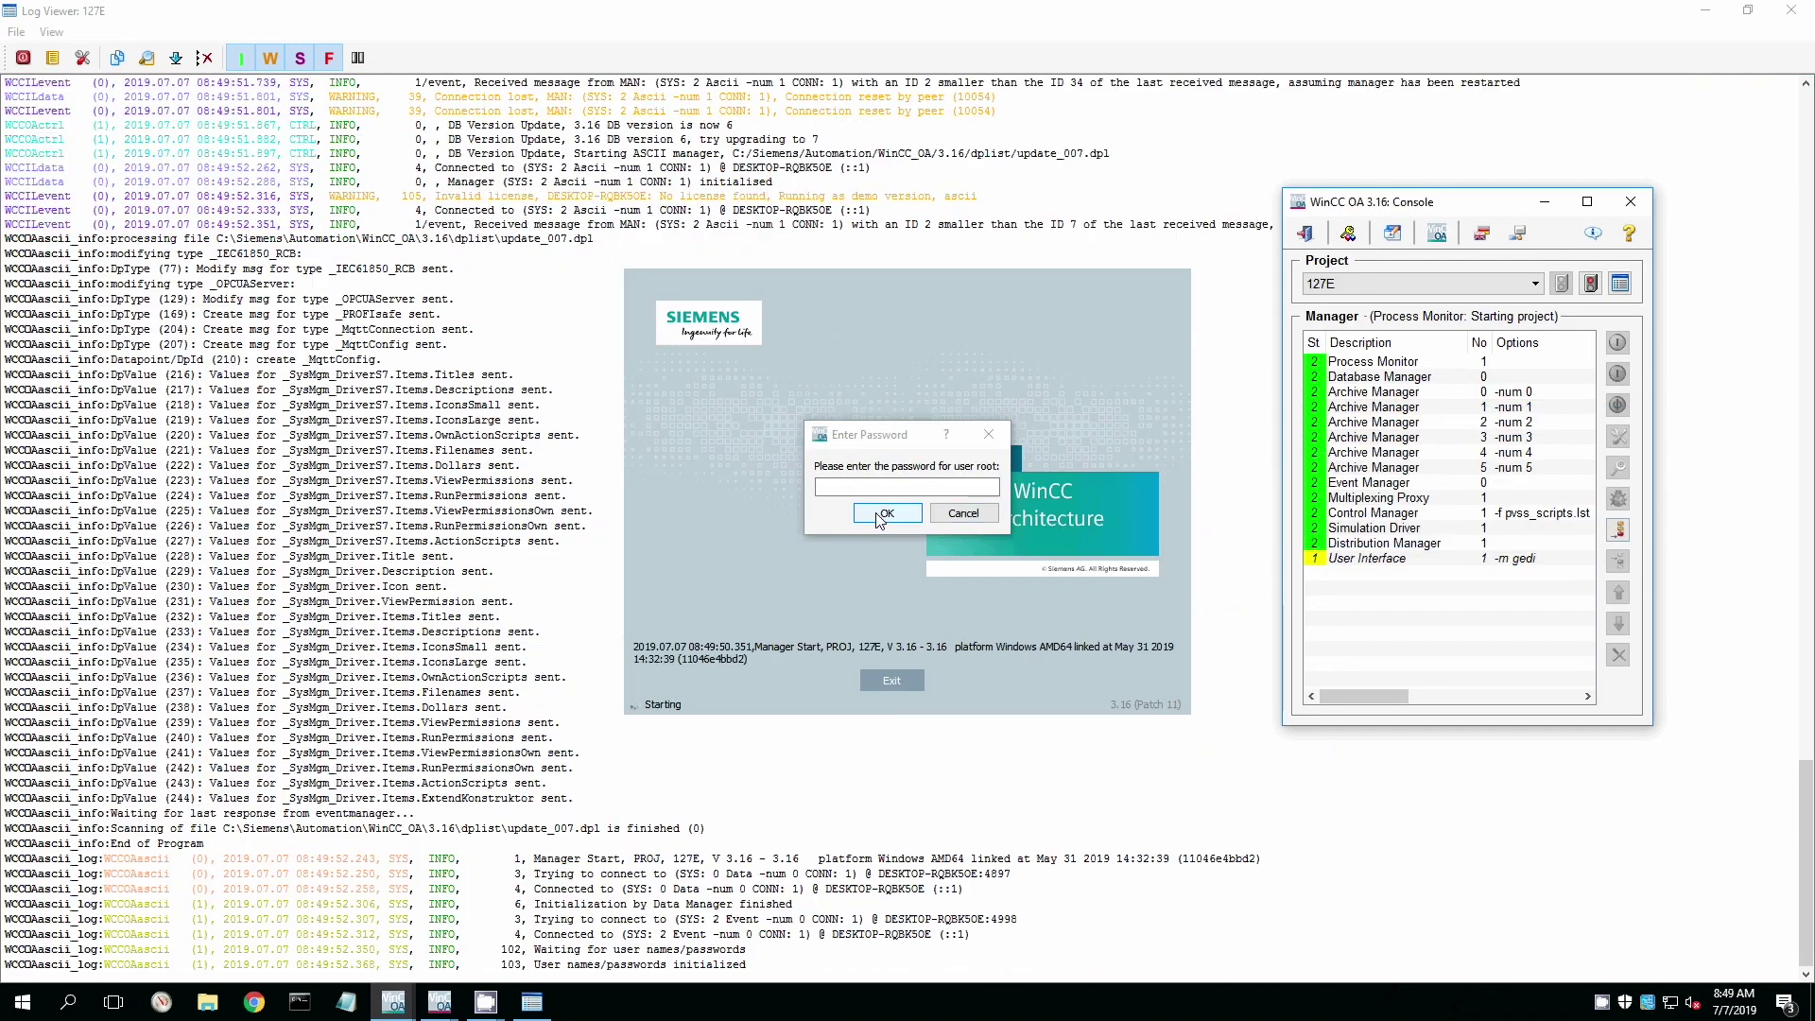
{"action": "left_click", "coordinate": [899, 571]}
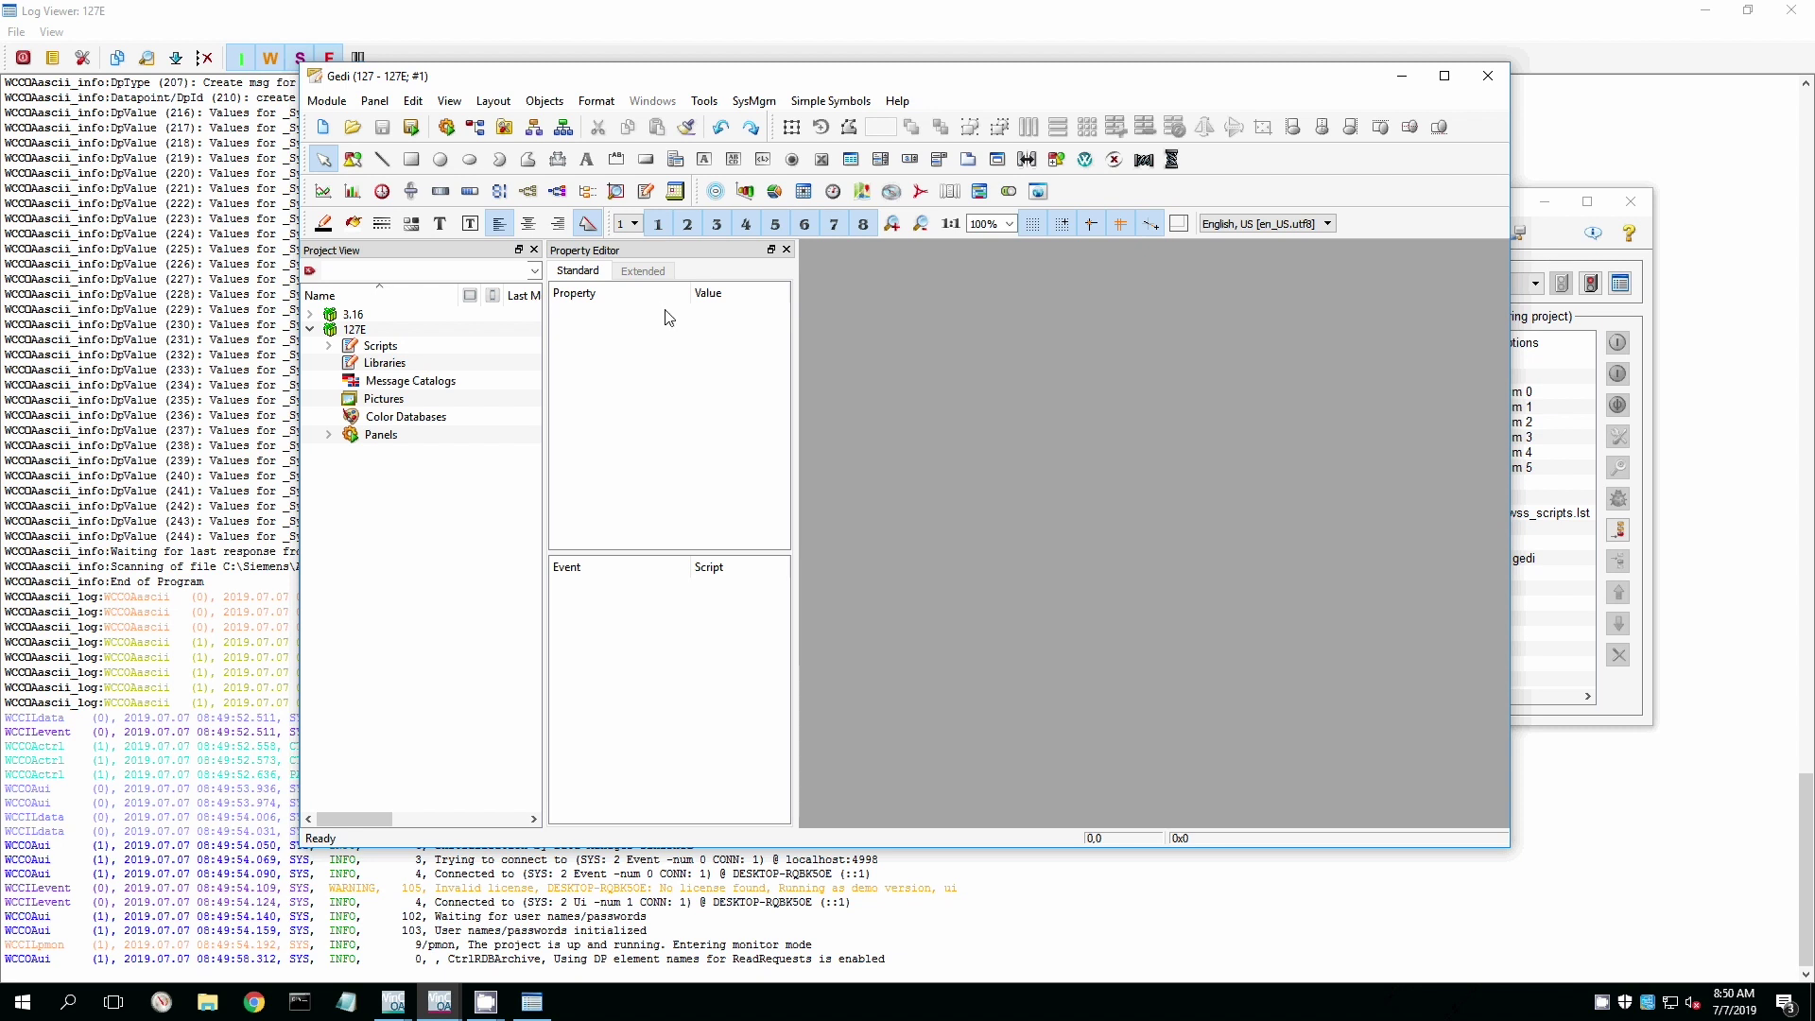
Open System Management > Diagnostics > System Overview and check the OAMain and 127 tabs.
{"action": "left_click", "coordinate": [505, 129]}
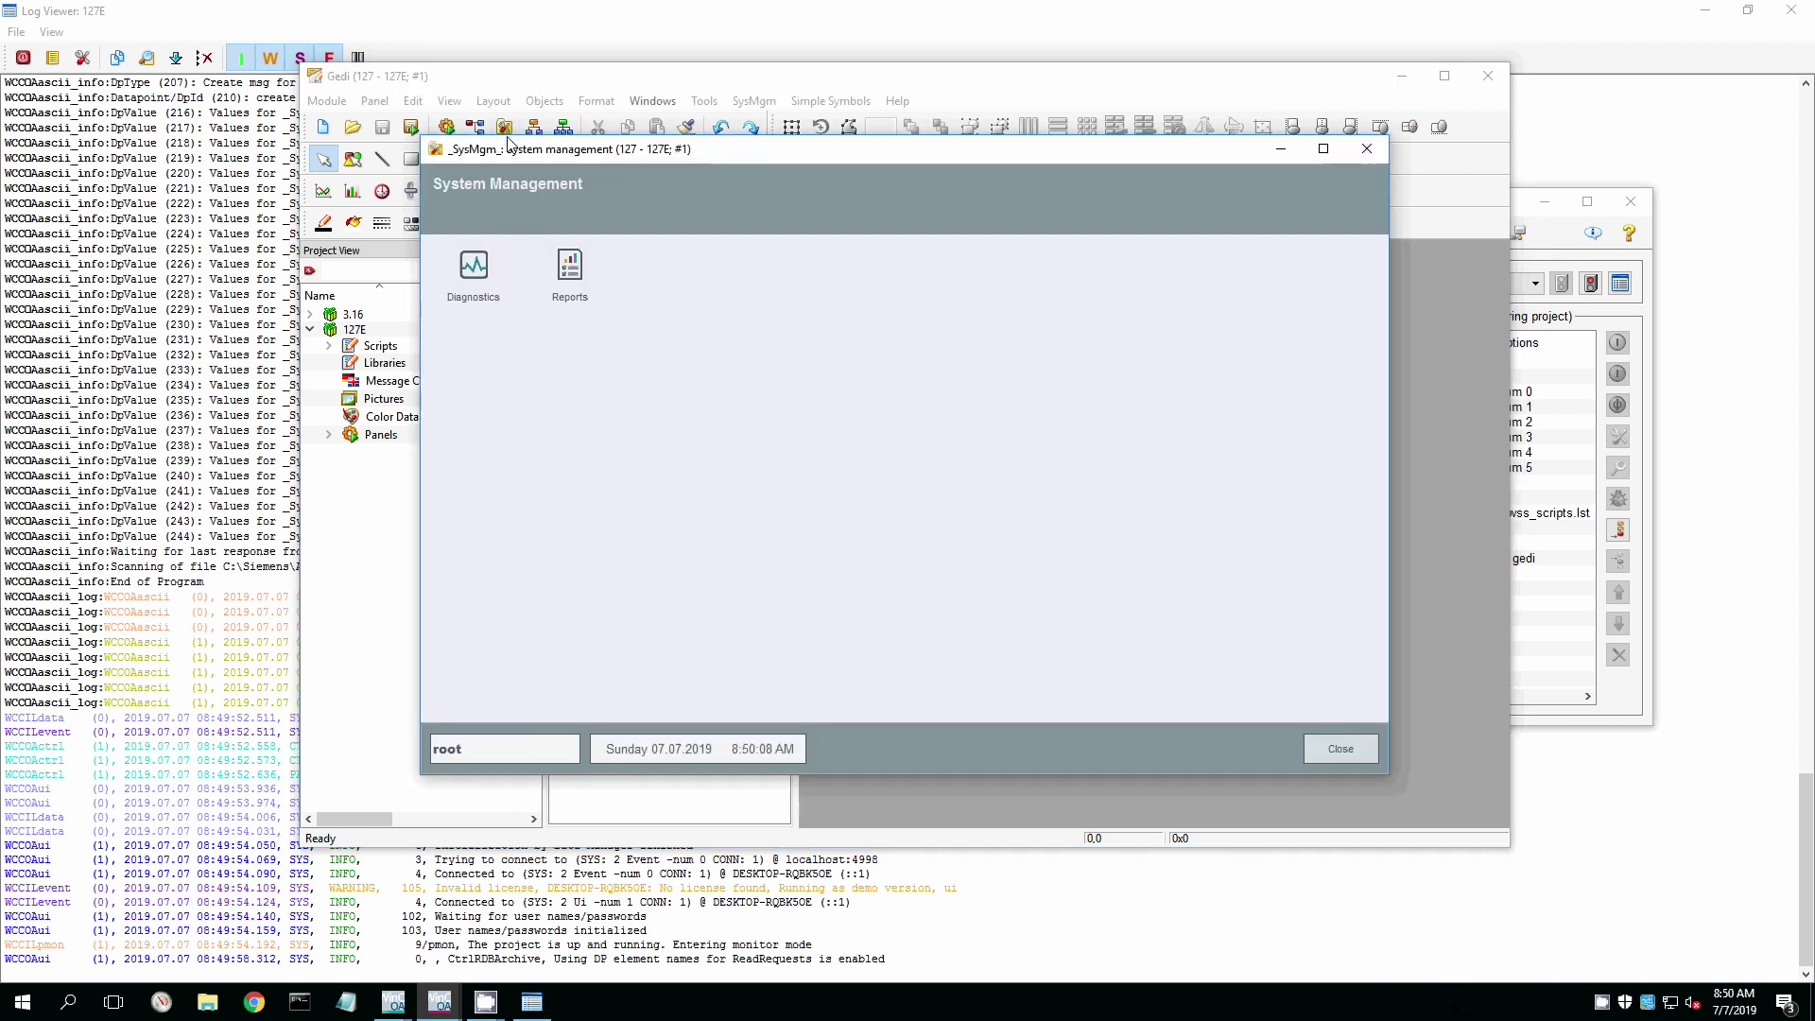
{"action": "left_click", "coordinate": [485, 272]}
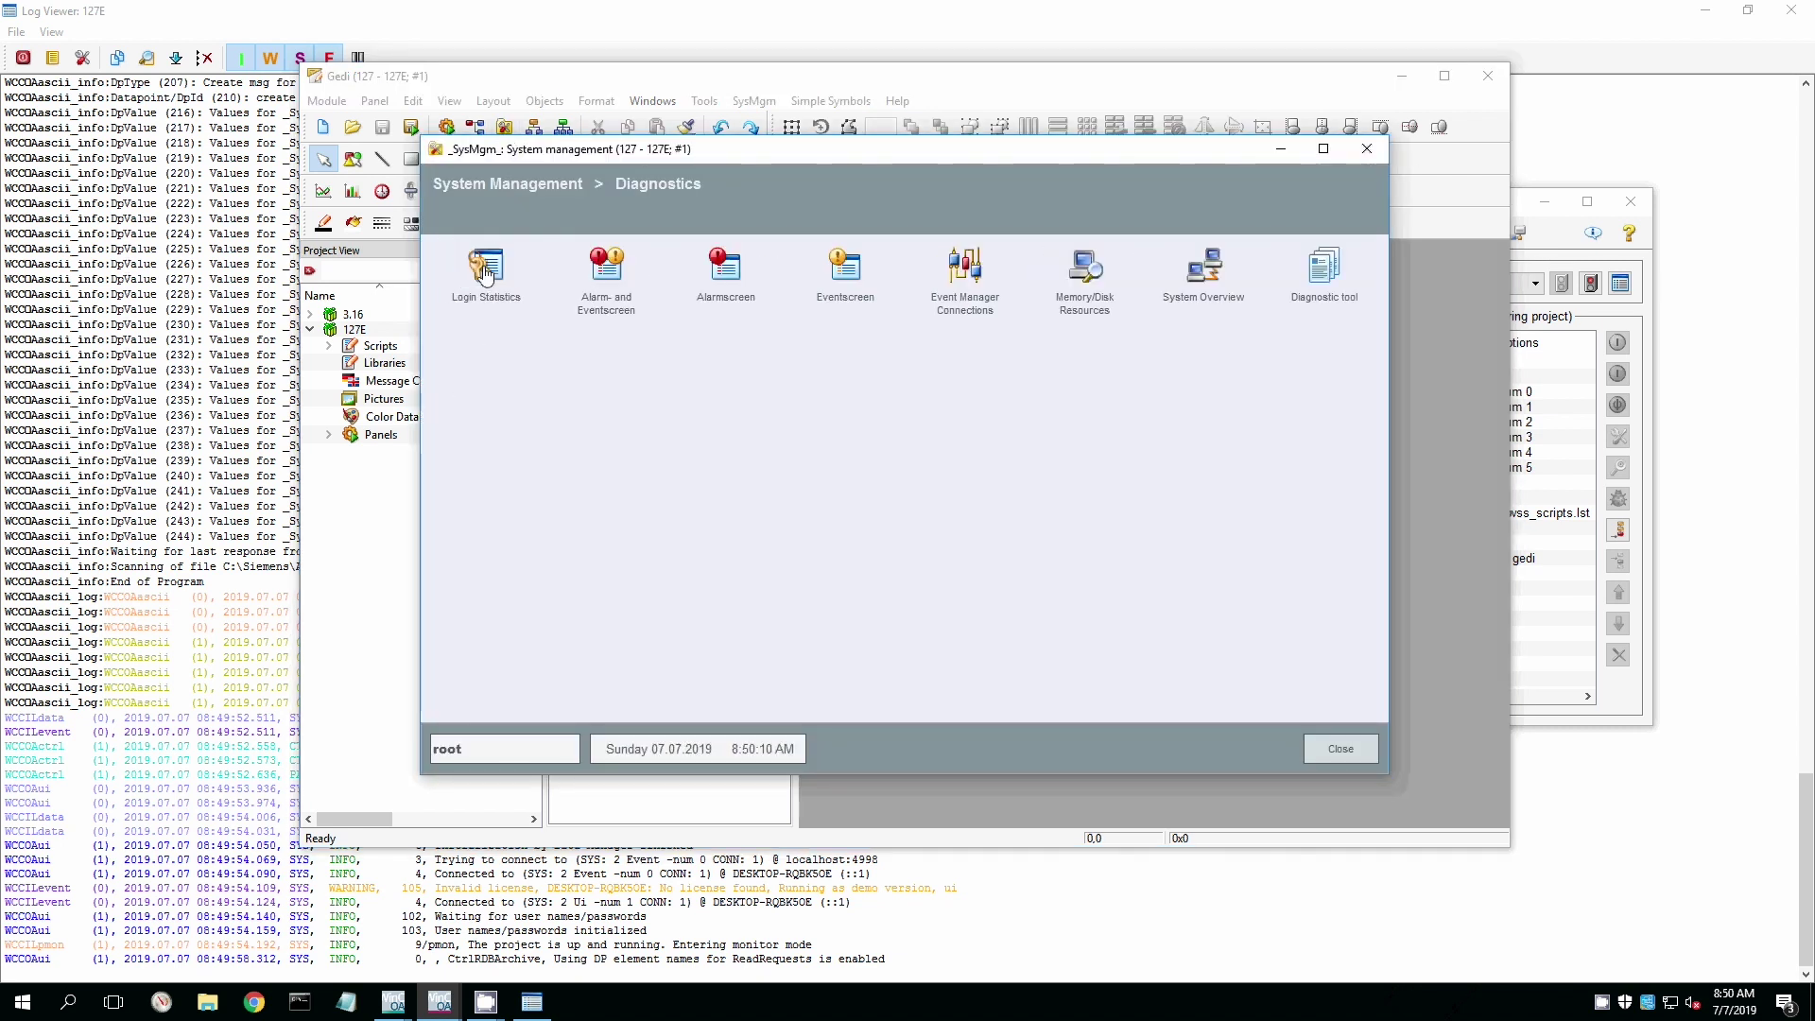
{"action": "left_click", "coordinate": [1200, 272]}
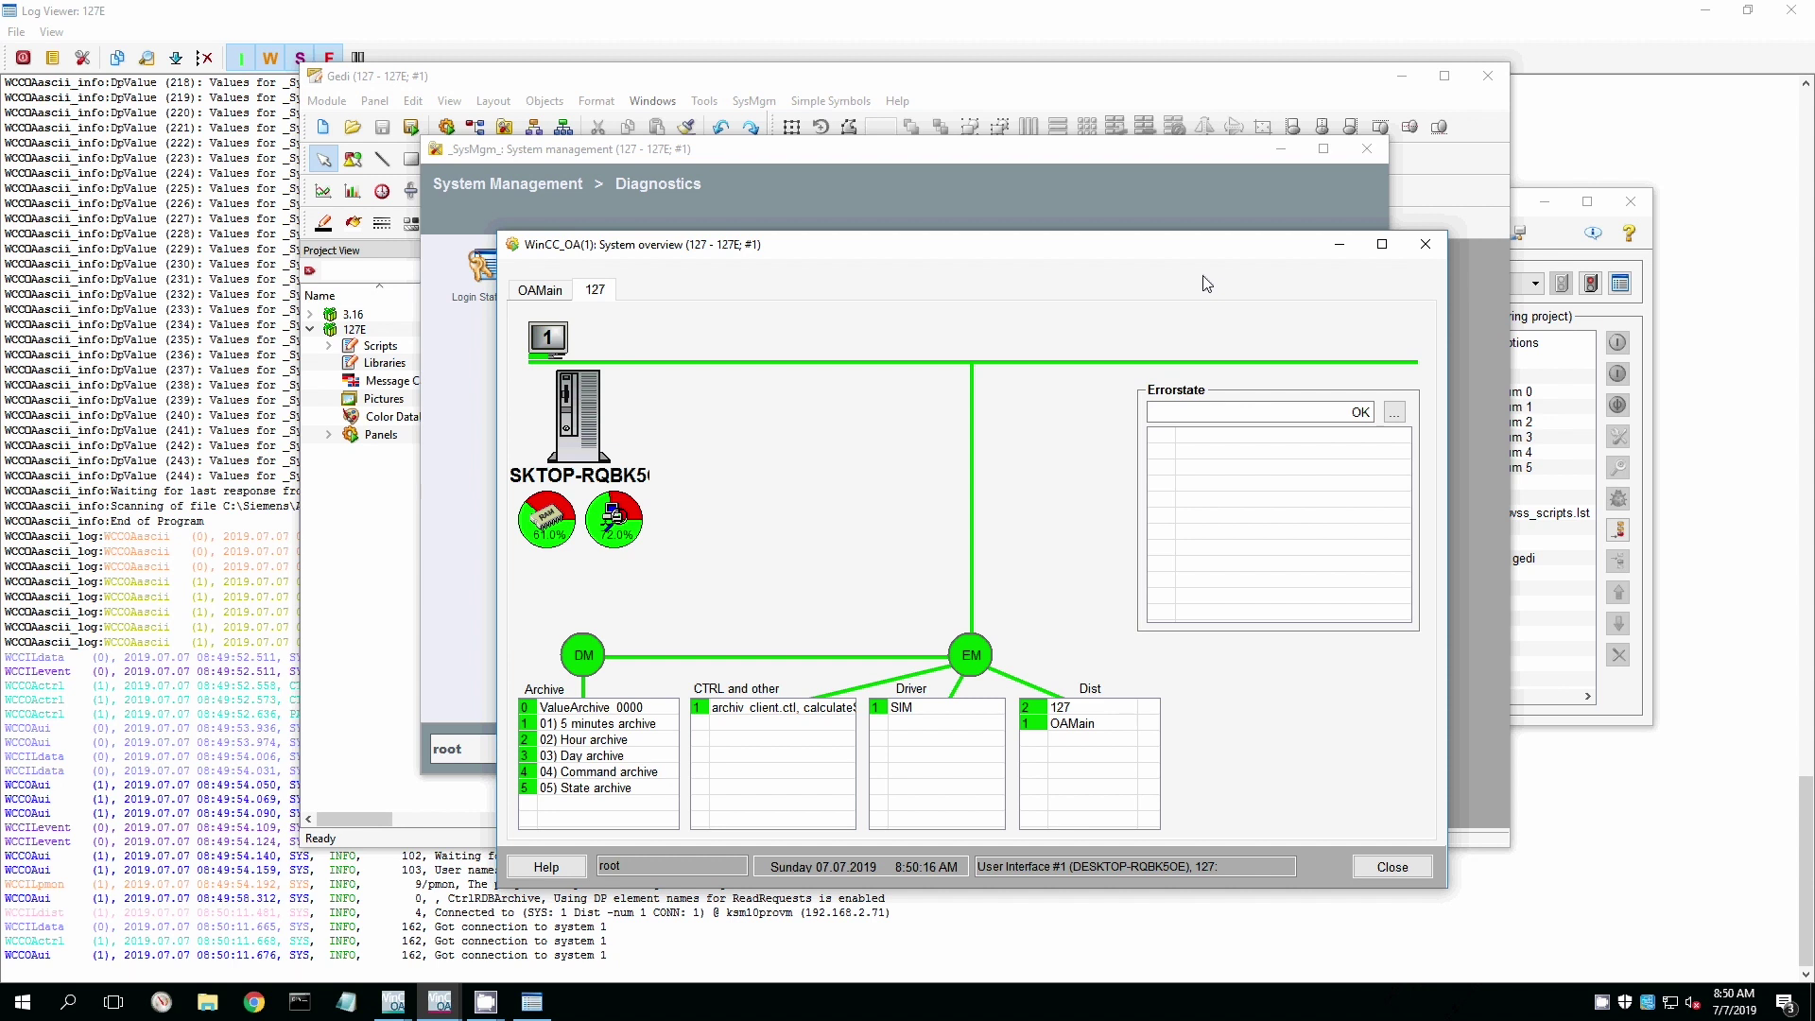
{"action": "left_click", "coordinate": [564, 299]}
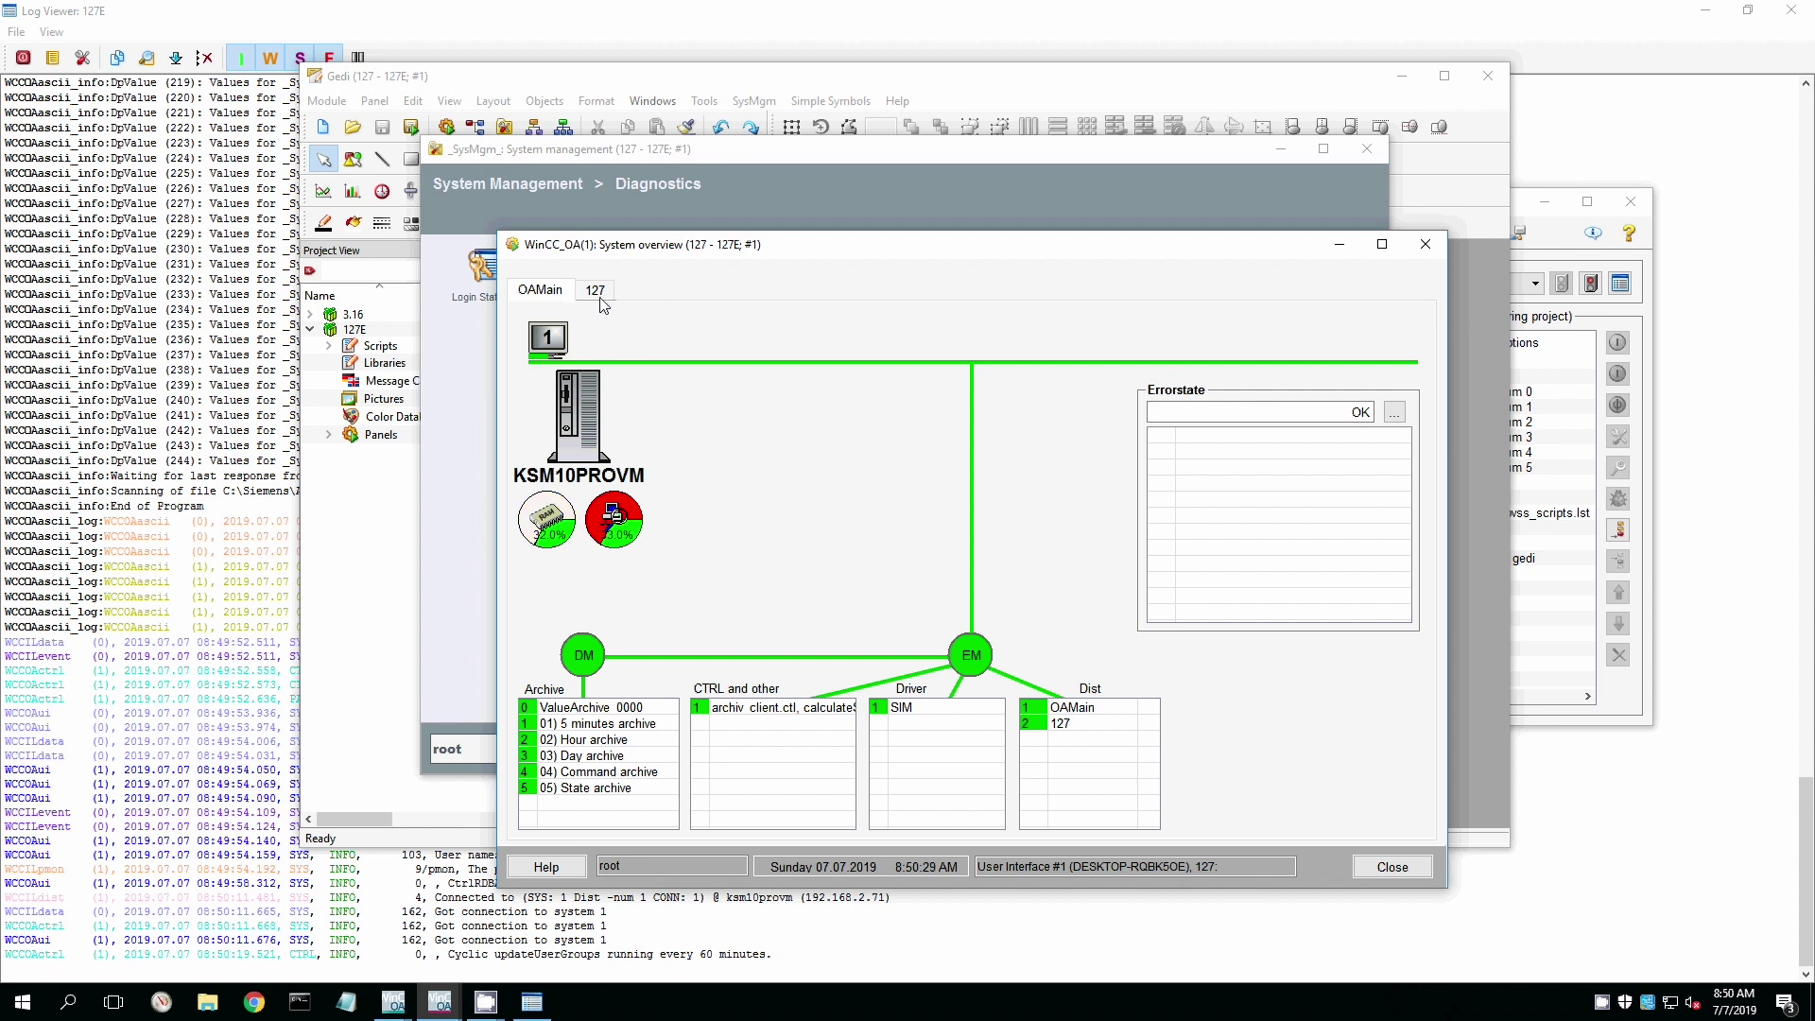
{"action": "left_click", "coordinate": [599, 294]}
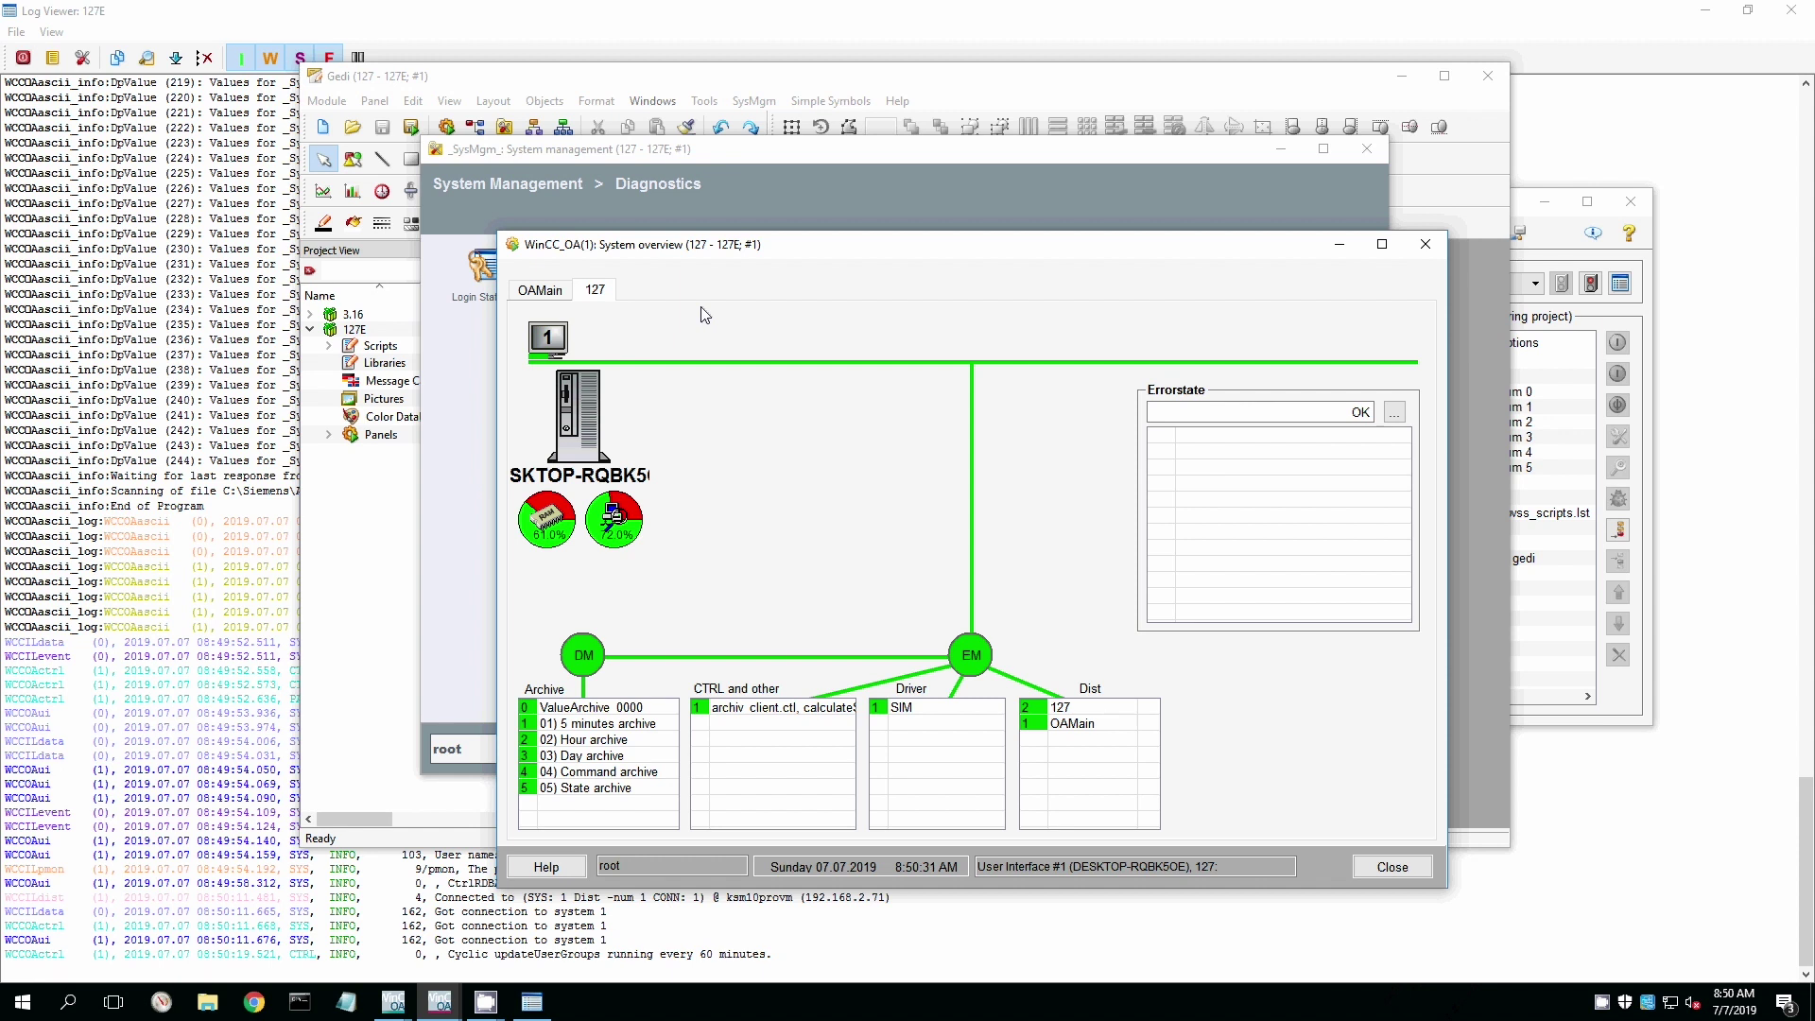